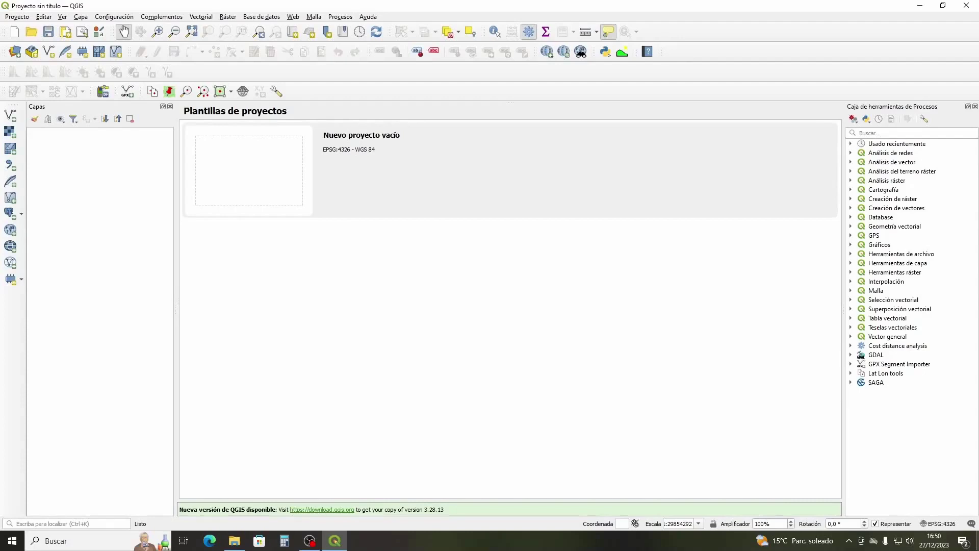
# Add the elevation raster PNOA_MDT25_ETRS89_HU30_0841_LID (1).tif from the Mapa folder to the project
pyautogui.click(9, 132)
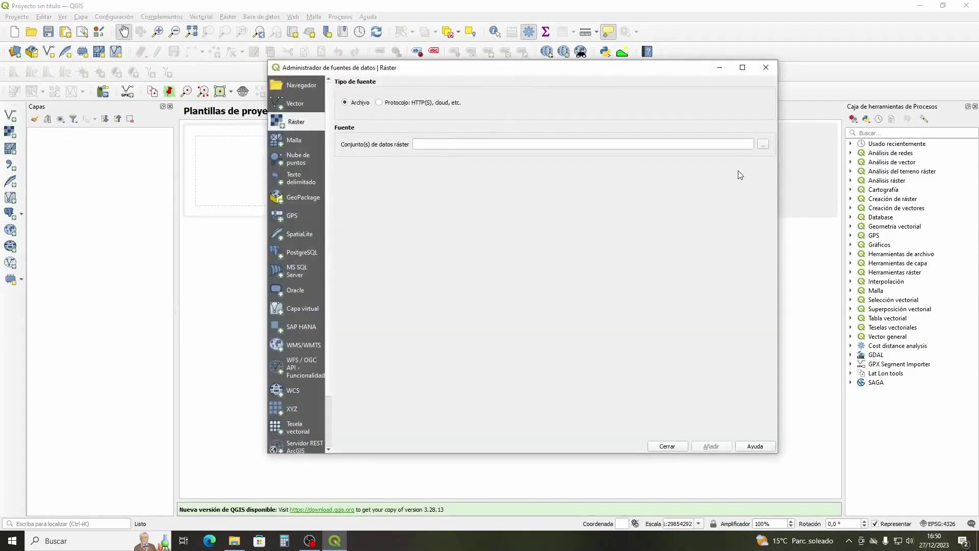
pyautogui.click(766, 145)
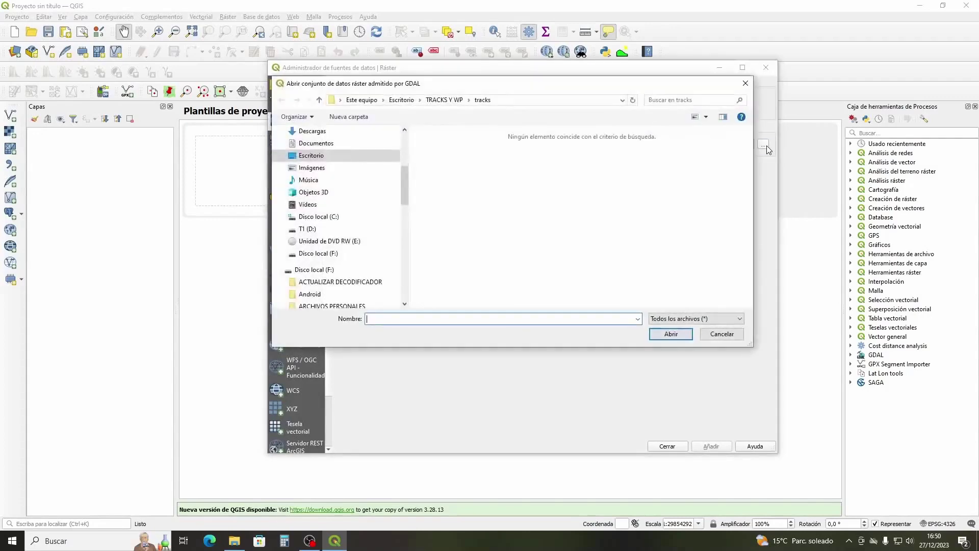
pyautogui.click(320, 100)
pyautogui.doubleClick(448, 147)
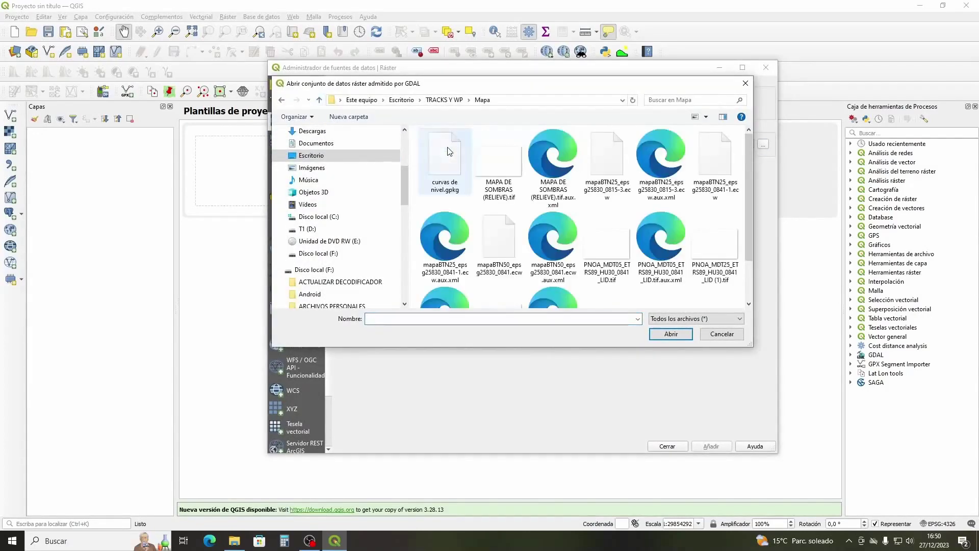
pyautogui.click(710, 257)
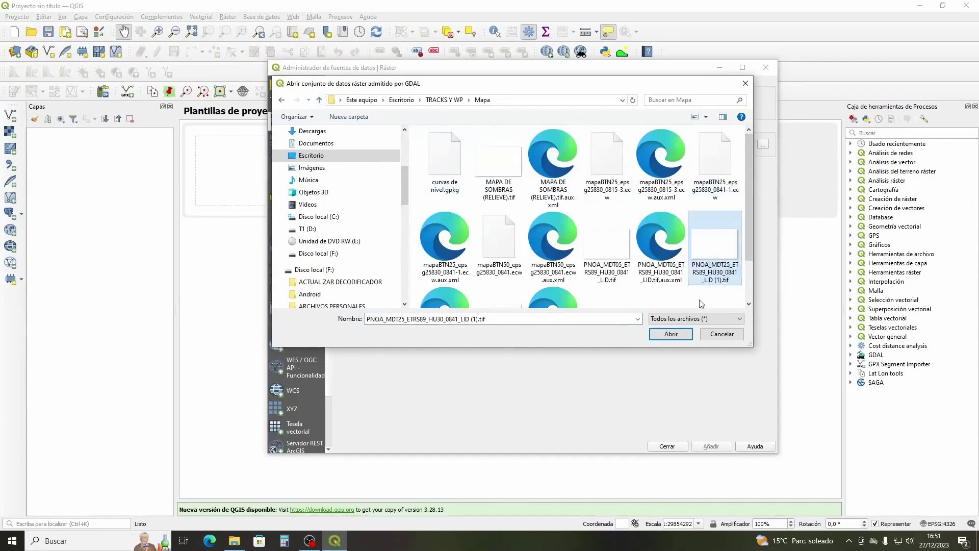
pyautogui.click(671, 334)
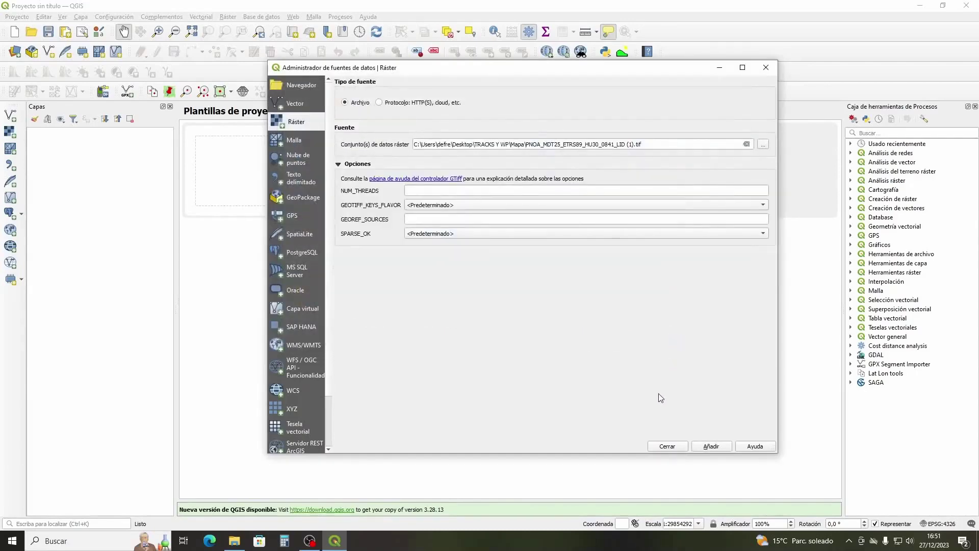
pyautogui.click(711, 447)
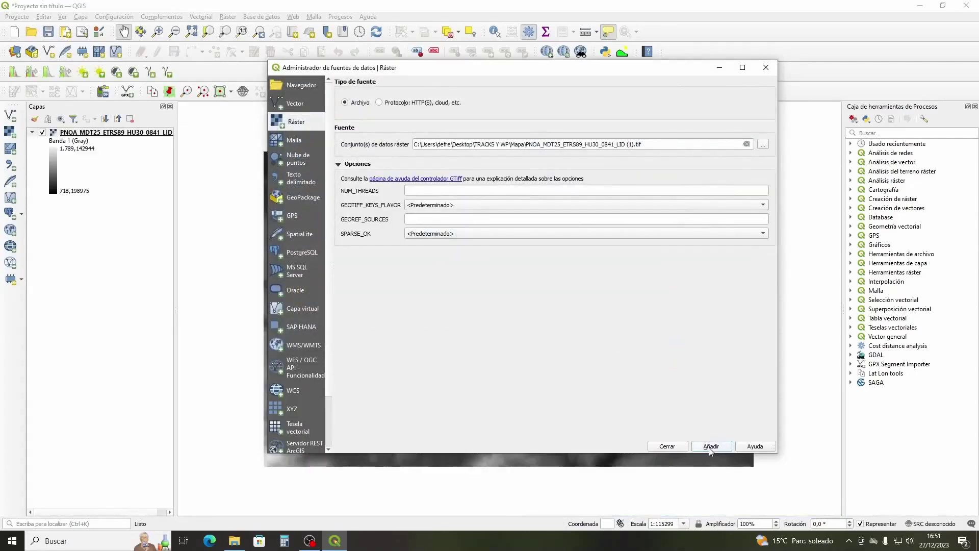
pyautogui.click(672, 448)
# Add the topographic raster mapaBTN25_epsg25830_0841-1.ecw from the Mapa folder as a second layer
pyautogui.moveTo(474, 232); pyautogui.dragTo(395, 199)
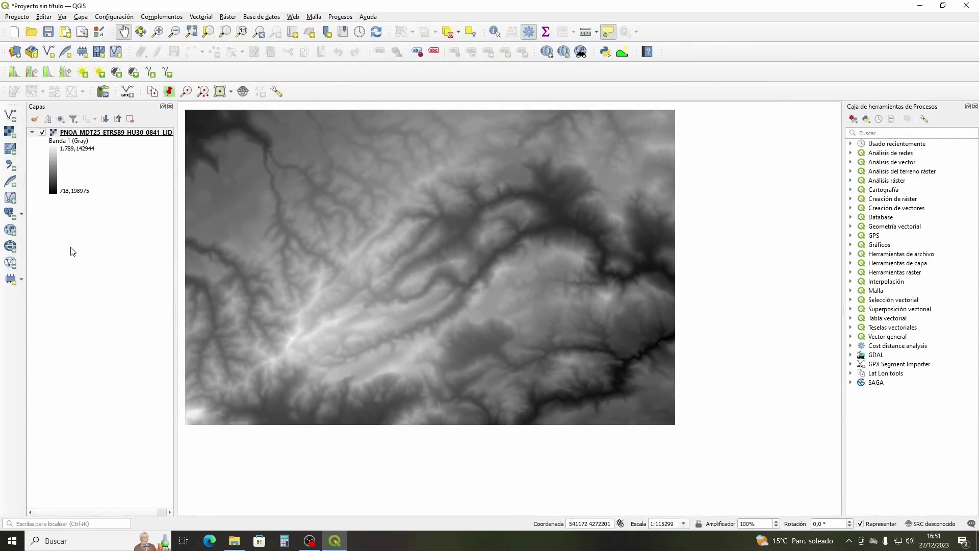
pyautogui.click(10, 132)
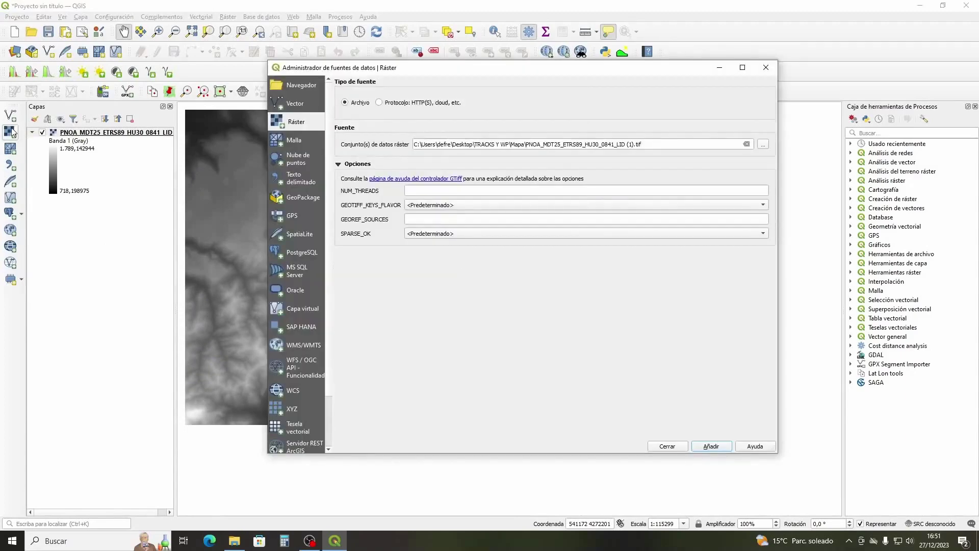
pyautogui.click(764, 145)
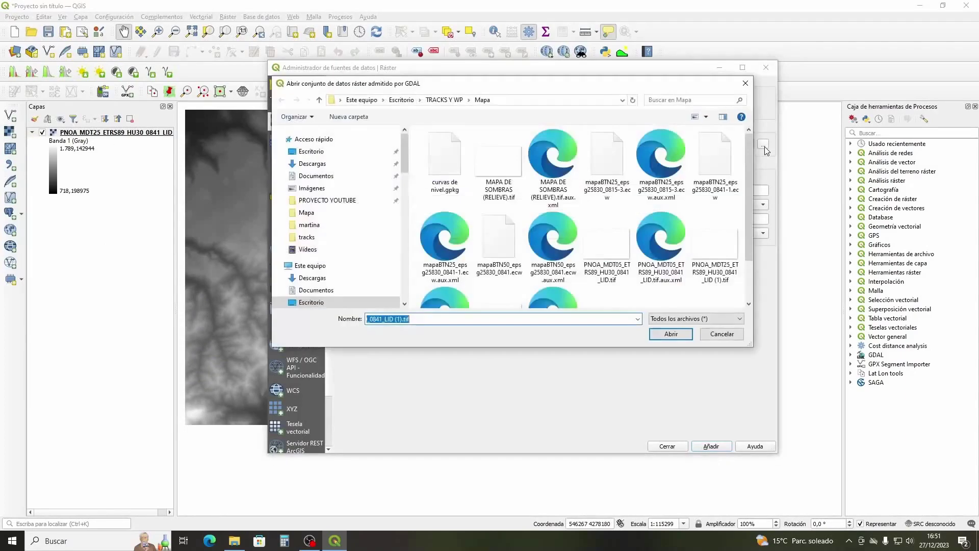
pyautogui.click(717, 177)
pyautogui.click(670, 333)
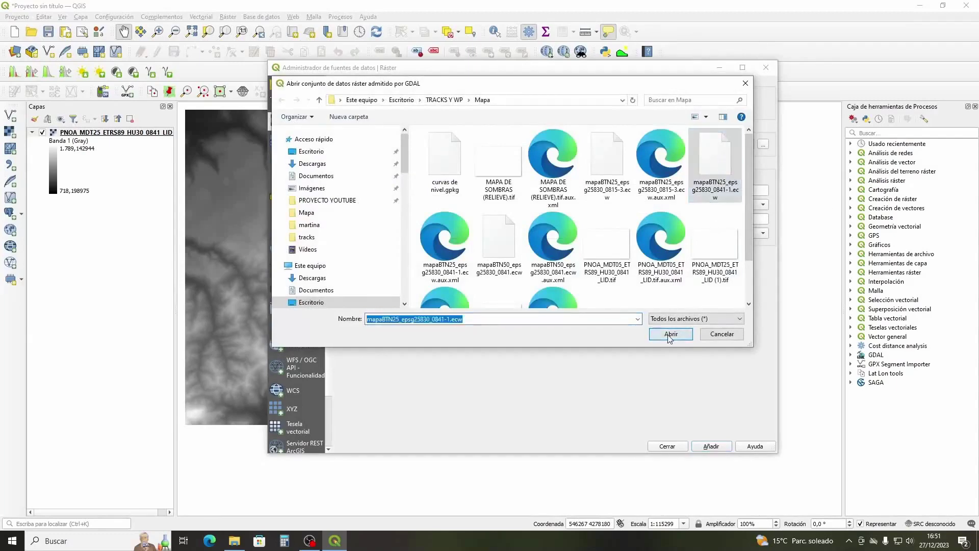
pyautogui.click(709, 449)
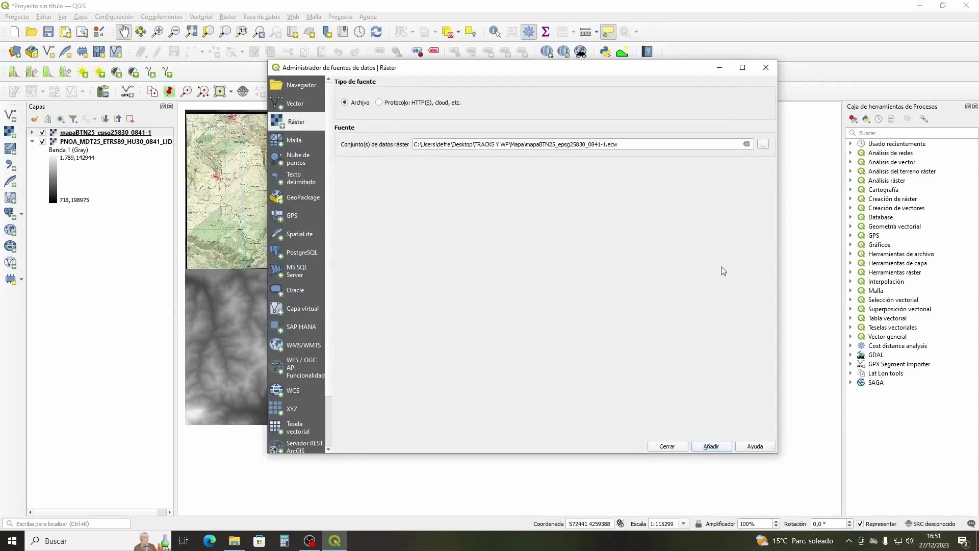
pyautogui.click(766, 67)
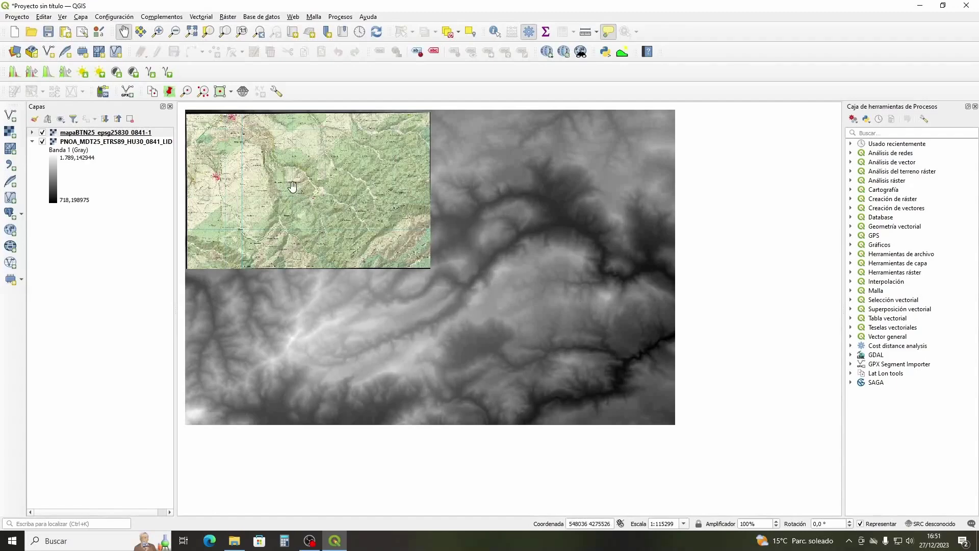
# Examine the topographic map closely around La Mesta, La Peñascosilla and the Cañada Larga spring
pyautogui.scroll(1, 292, 187)
pyautogui.moveTo(302, 209); pyautogui.dragTo(401, 274)
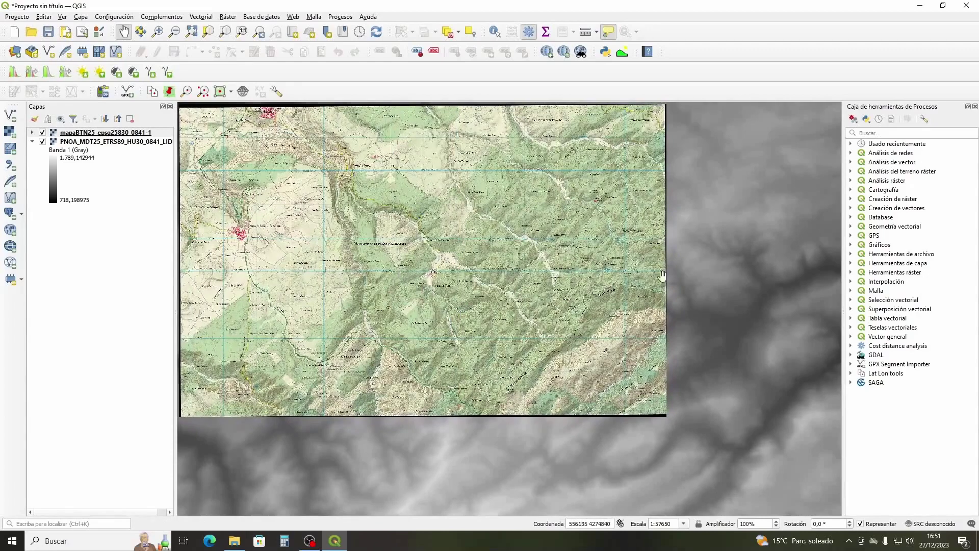
pyautogui.scroll(1, 450, 280)
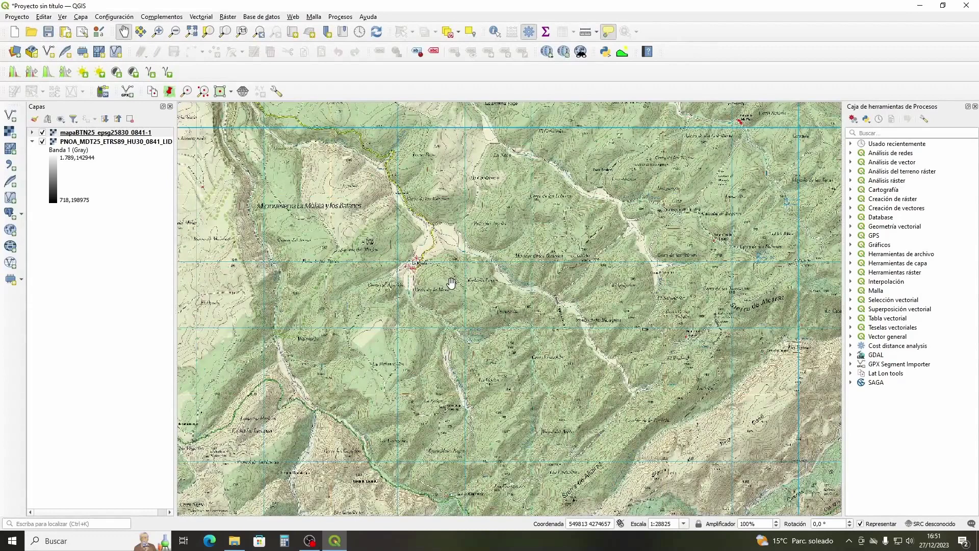
pyautogui.moveTo(431, 281)
pyautogui.mouseDown()
pyautogui.moveTo(441, 283)
pyautogui.moveTo(431, 281)
pyautogui.mouseUp()
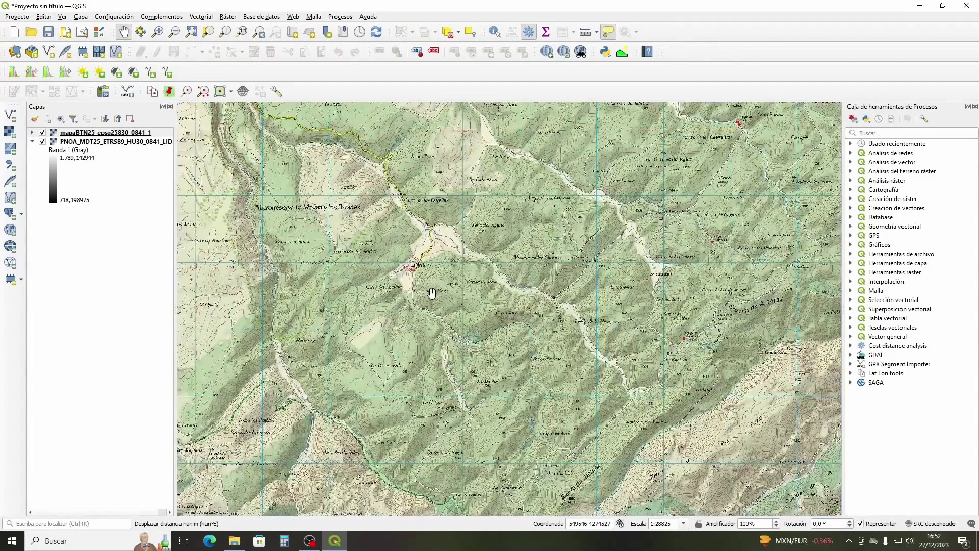
pyautogui.scroll(1, 452, 299)
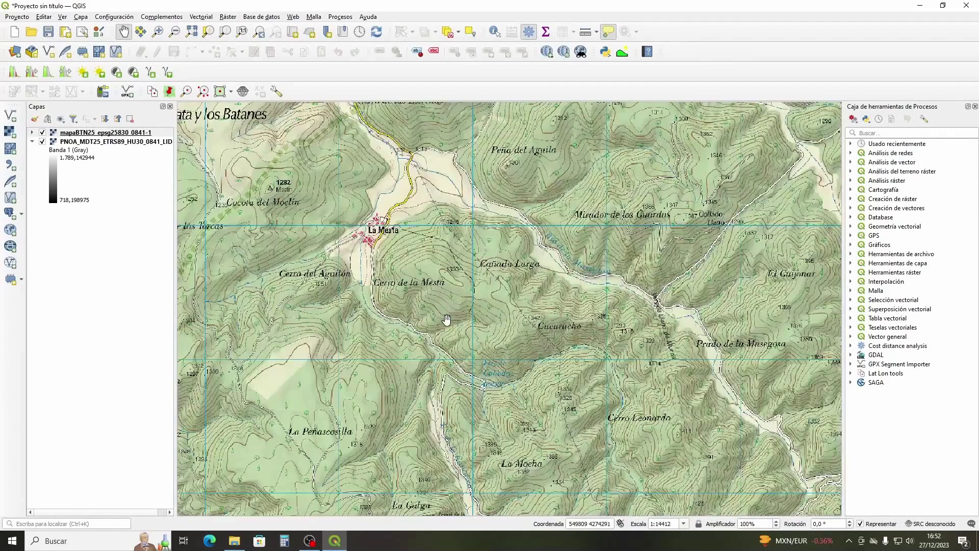
pyautogui.moveTo(446, 322)
pyautogui.mouseDown()
pyautogui.moveTo(446, 302)
pyautogui.moveTo(433, 338)
pyautogui.moveTo(442, 339)
pyautogui.moveTo(440, 328)
pyautogui.mouseUp()
pyautogui.scroll(1, 446, 301)
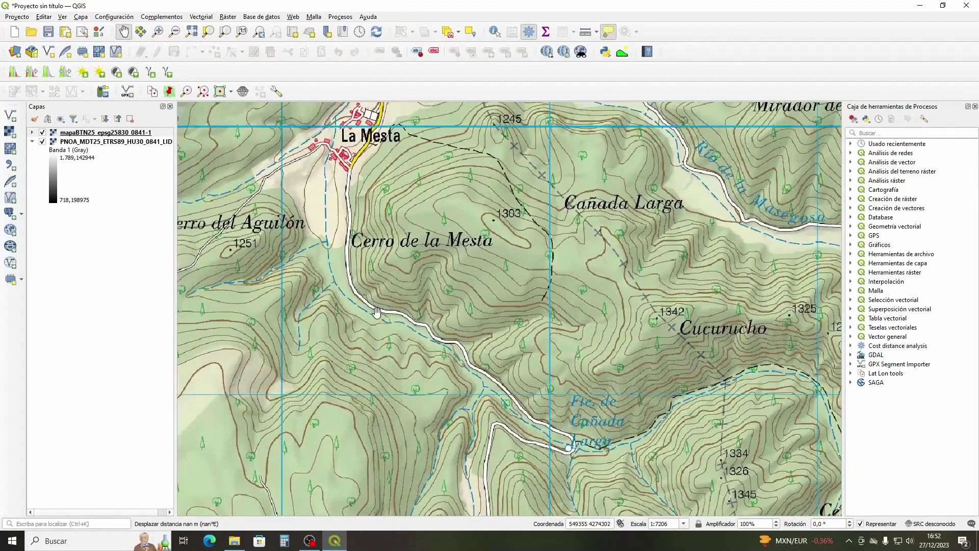
pyautogui.moveTo(376, 313); pyautogui.dragTo(382, 288)
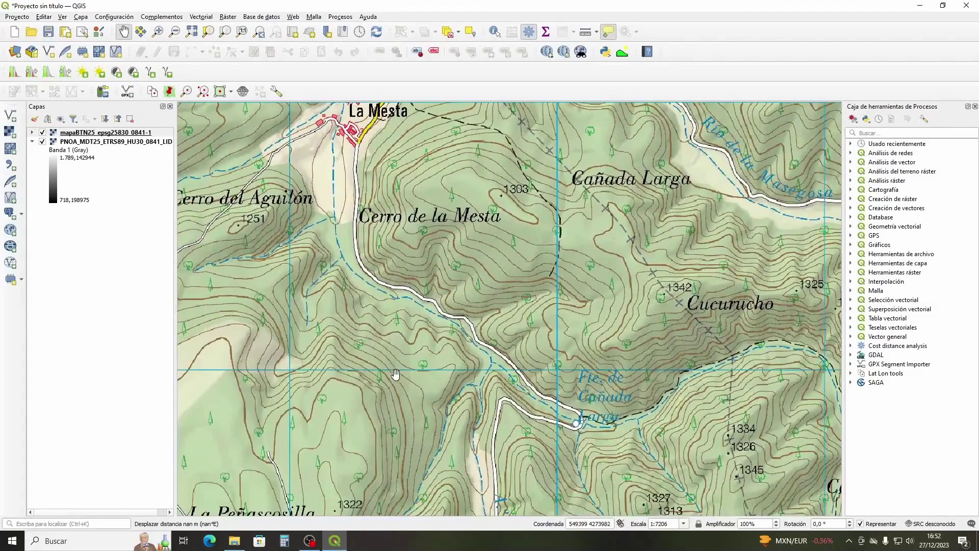
pyautogui.scroll(-1, 395, 374)
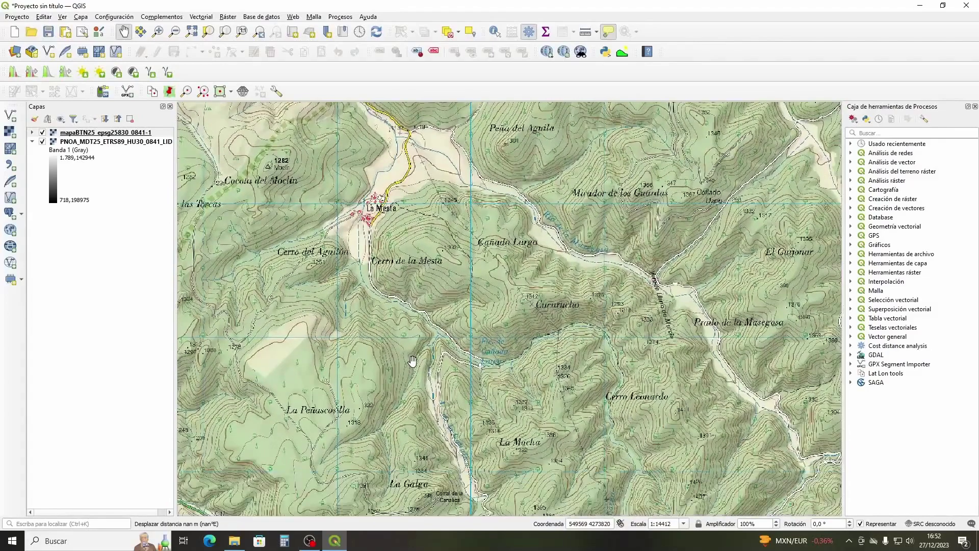
pyautogui.scroll(1, 412, 361)
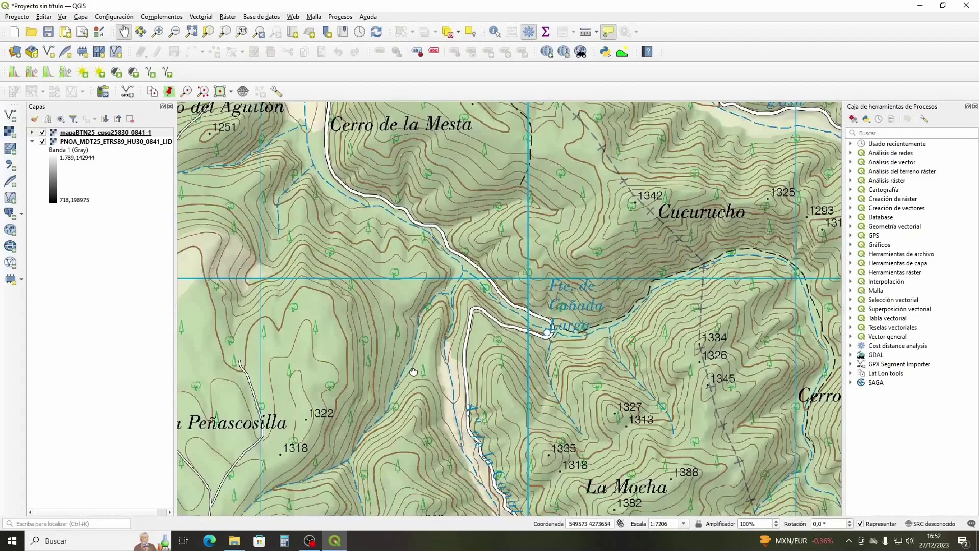
pyautogui.moveTo(317, 433); pyautogui.dragTo(413, 372)
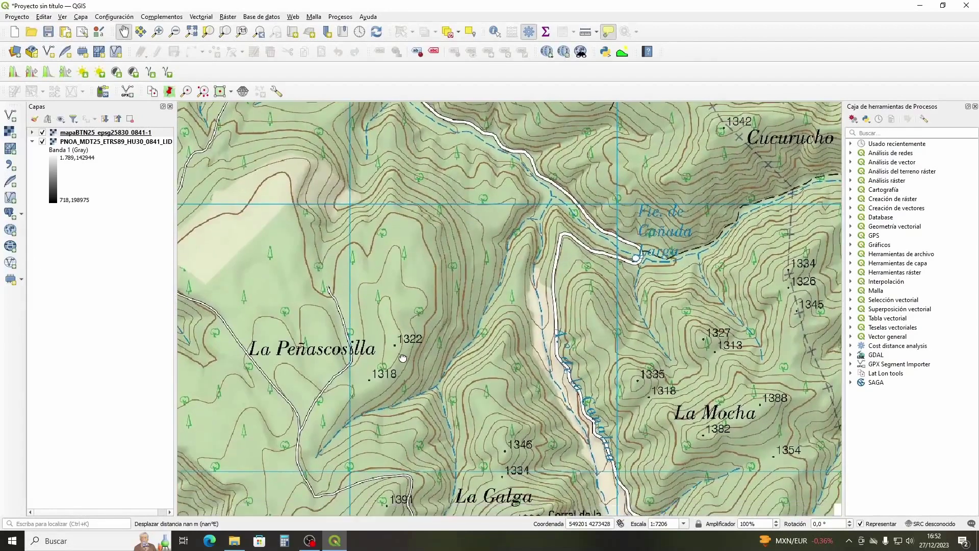
pyautogui.scroll(-1, 426, 352)
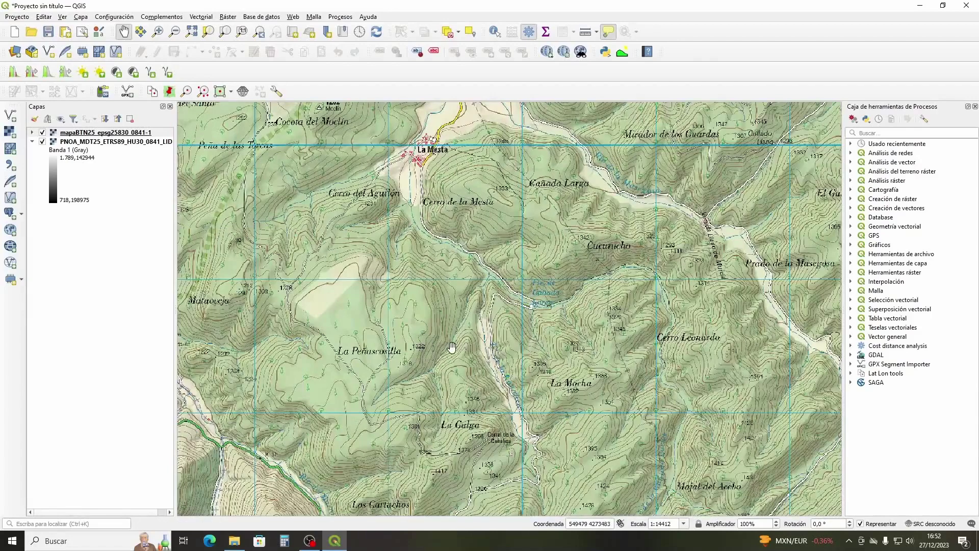
pyautogui.moveTo(445, 350)
pyautogui.mouseDown()
pyautogui.moveTo(440, 325)
pyautogui.moveTo(457, 336)
pyautogui.mouseUp()
pyautogui.scroll(1, 440, 325)
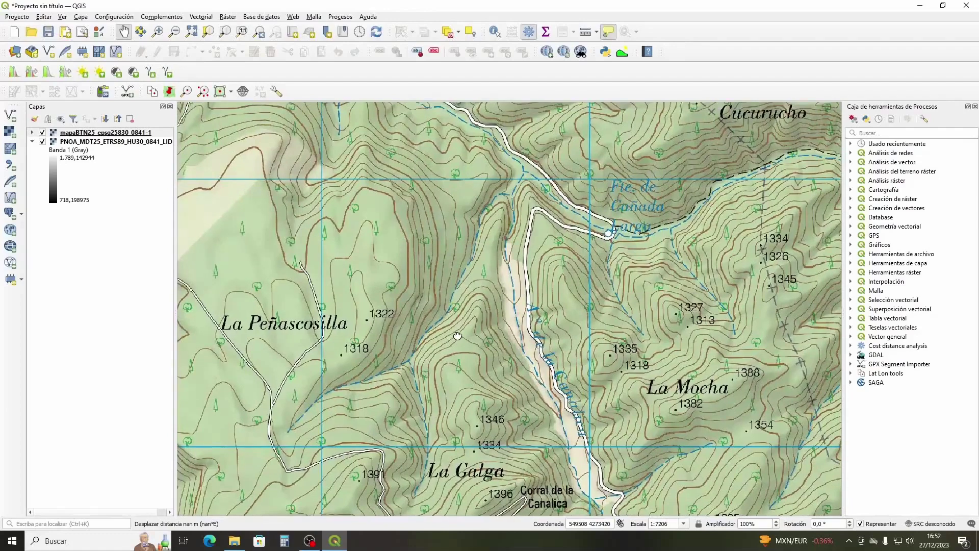
pyautogui.moveTo(446, 300); pyautogui.dragTo(441, 361)
pyautogui.moveTo(433, 311); pyautogui.dragTo(434, 334)
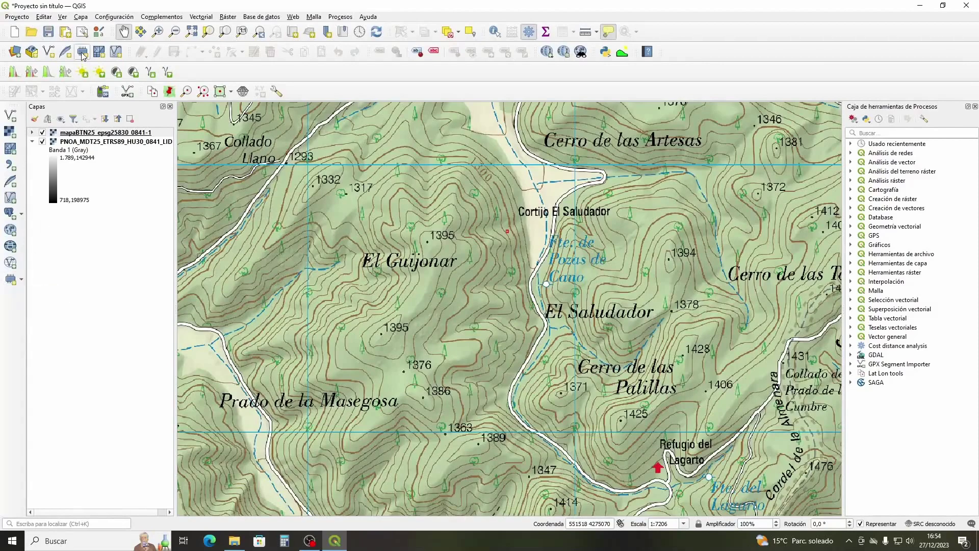
pyautogui.click(81, 17)
pyautogui.moveTo(94, 44)
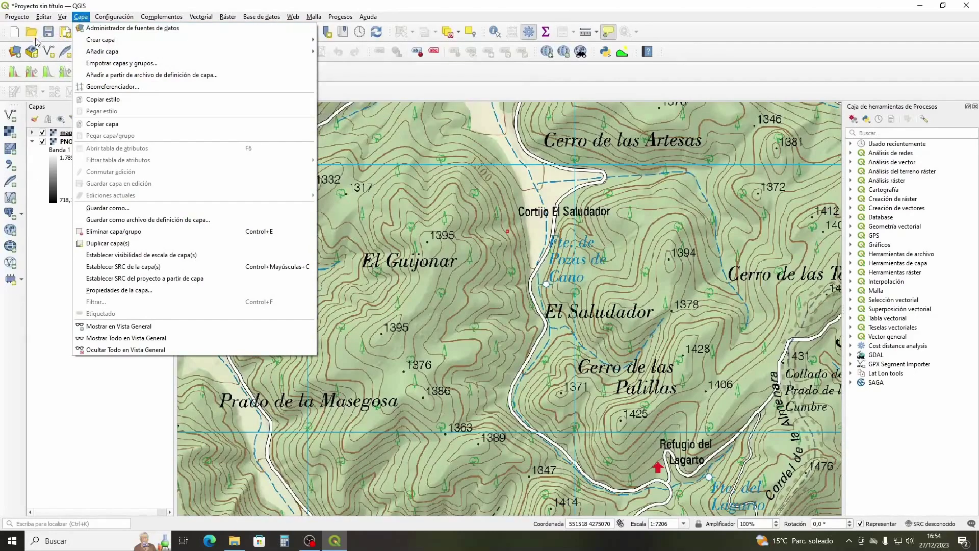
pyautogui.press('Left')
pyautogui.press('Left')
pyautogui.press('Right')
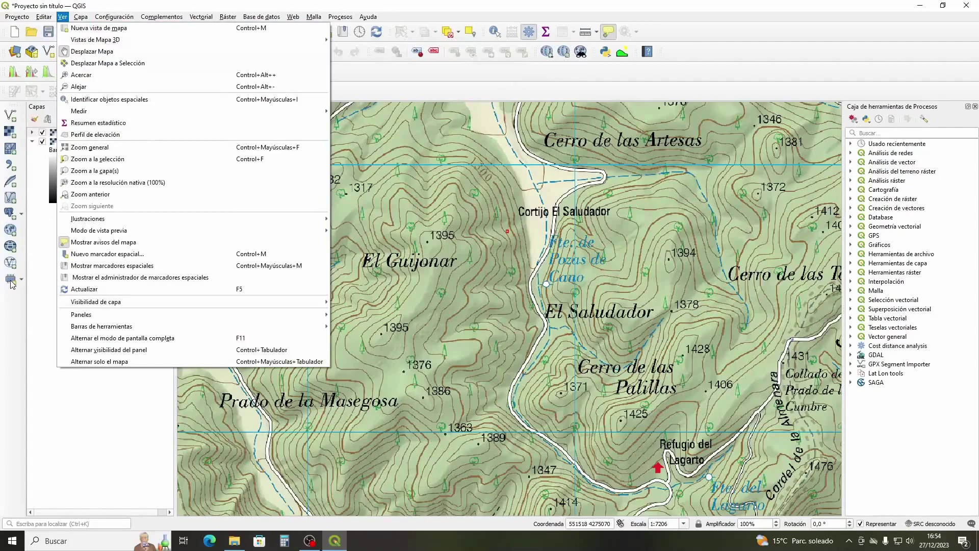
pyautogui.click(12, 284)
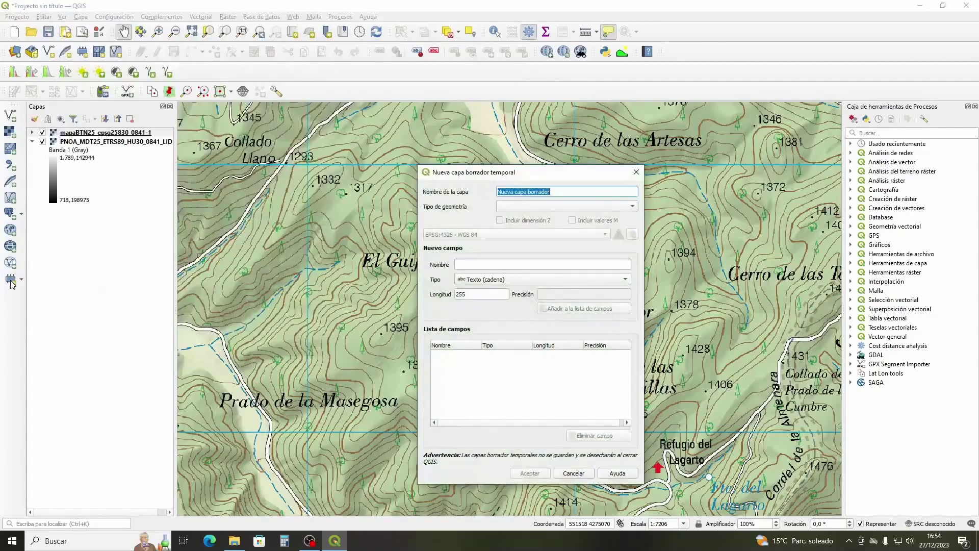
pyautogui.click(576, 191)
pyautogui.press('BackSpace')
pyautogui.press('BackSpace')
pyautogui.press('BackSpace')
pyautogui.press('BackSpace')
pyautogui.press('BackSpace')
pyautogui.press('BackSpace')
pyautogui.press('BackSpace')
pyautogui.press('BackSpace')
pyautogui.press('BackSpace')
pyautogui.write('RU')
pyautogui.click(633, 207)
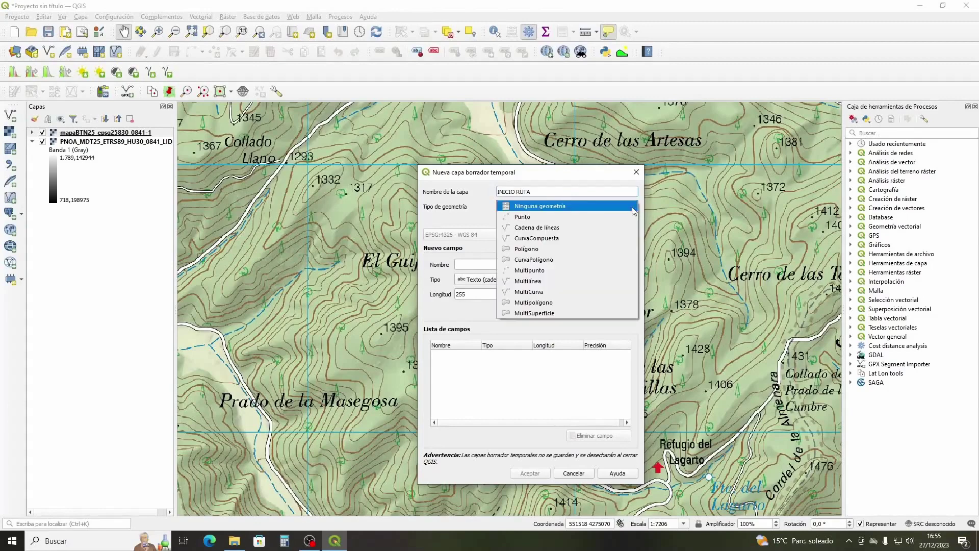
pyautogui.click(576, 218)
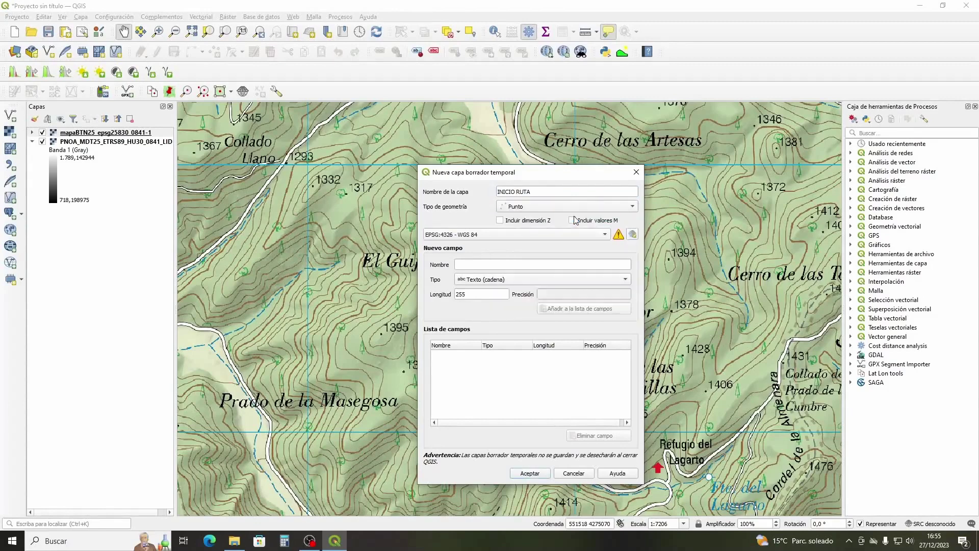
pyautogui.click(633, 207)
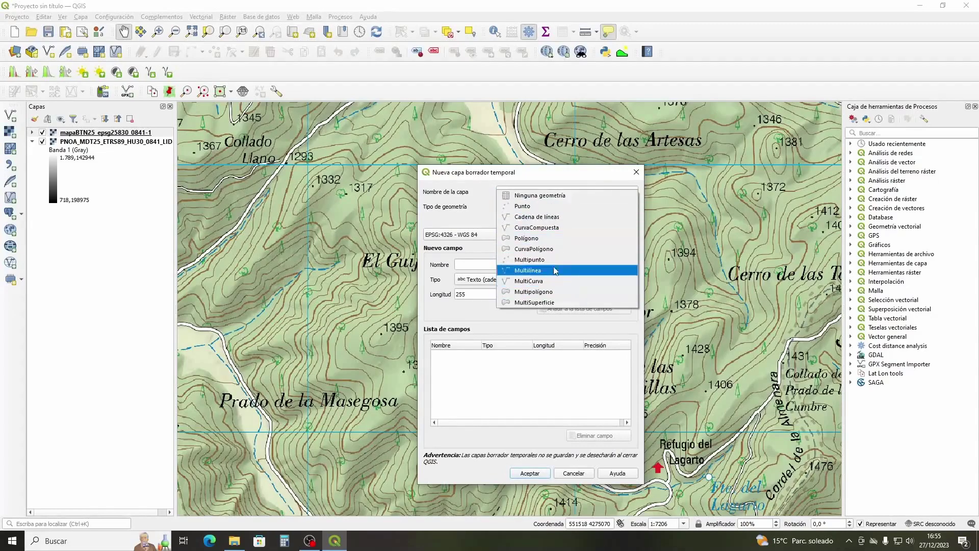
pyautogui.click(541, 207)
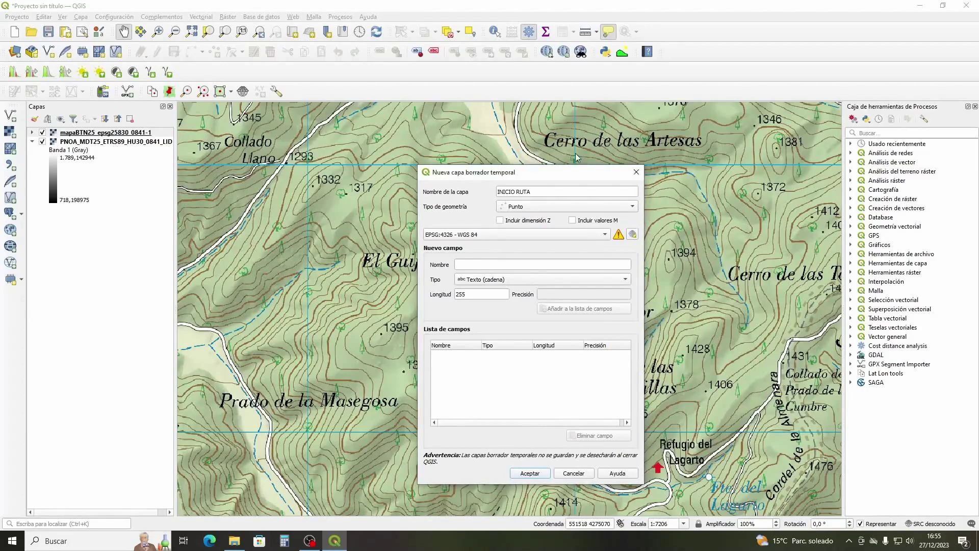
pyautogui.click(632, 174)
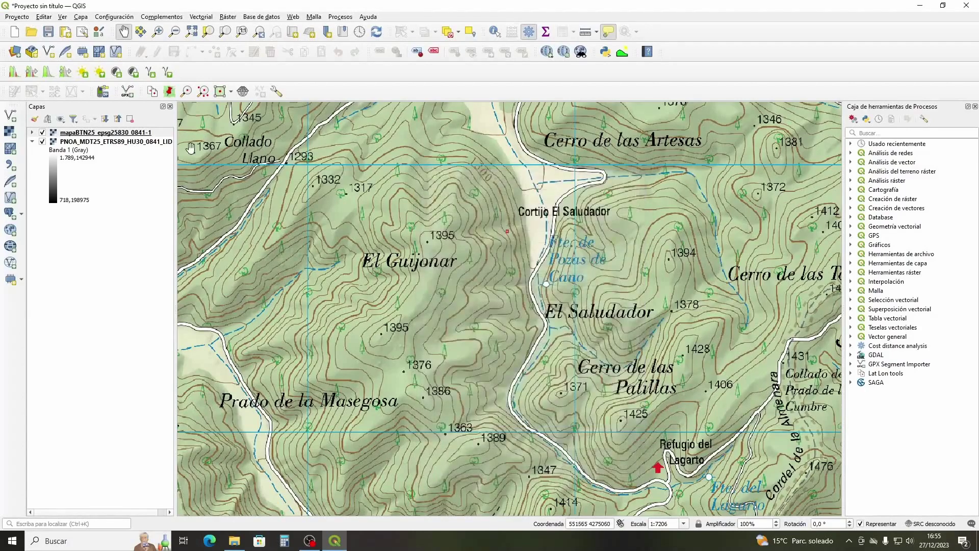
# Check the coordinate reference system options of the PNOA_MDT25 elevation layer
pyautogui.click(129, 143)
pyautogui.rightClick(129, 143)
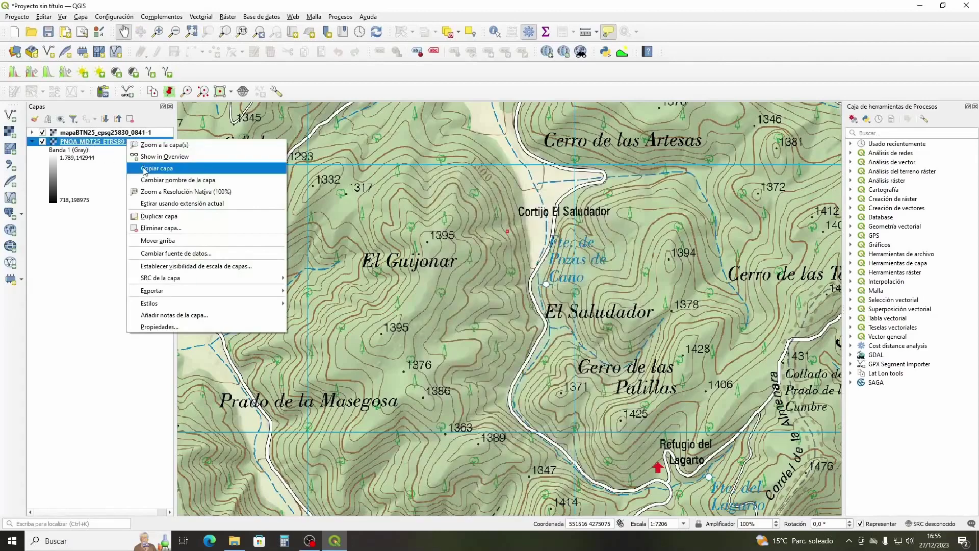
pyautogui.moveTo(182, 279)
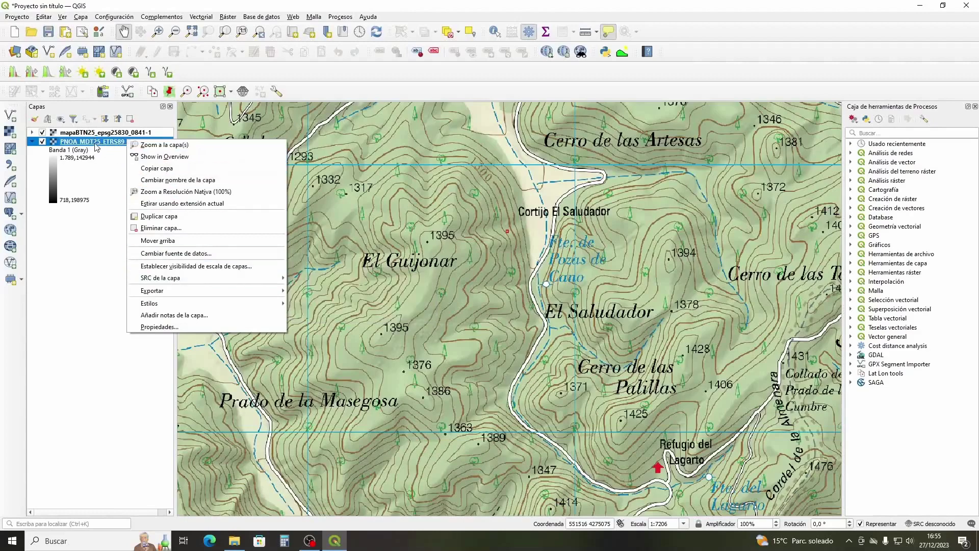
pyautogui.click(102, 264)
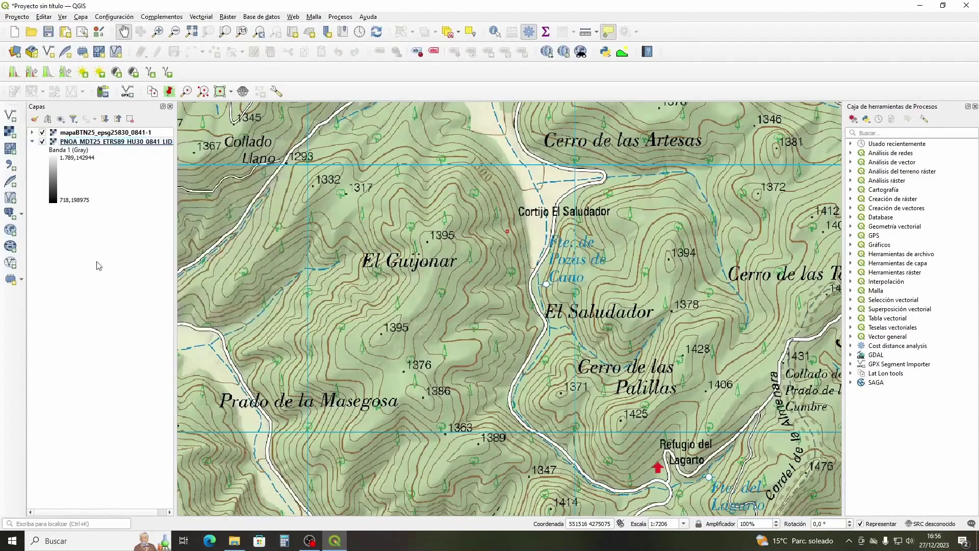
# Set up a new temporary scratch layer named INICIO RUTA with point geometry and the project CRS, Transverse Mercator (ETRS89-TM30)
pyautogui.click(10, 279)
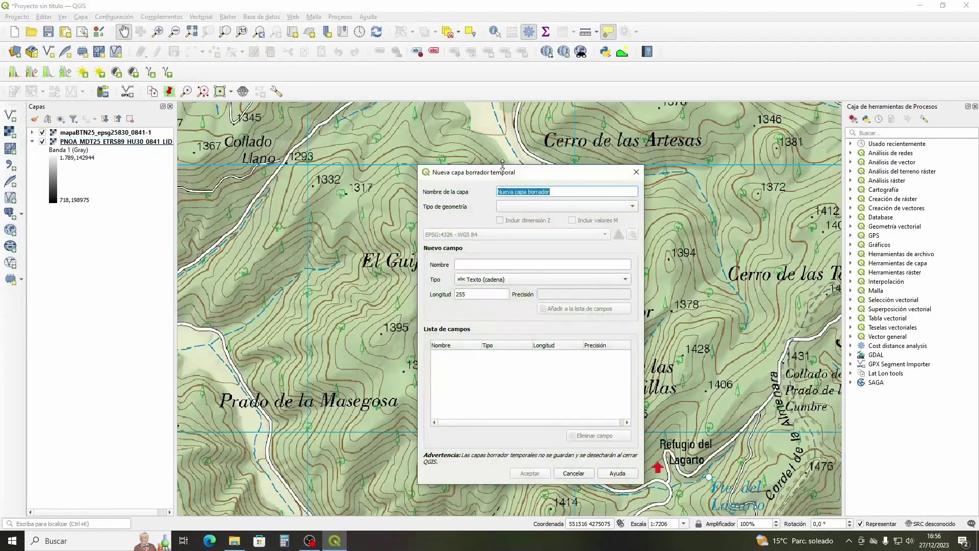
pyautogui.click(566, 190)
pyautogui.press('BackSpace')
pyautogui.press('BackSpace')
pyautogui.press('BackSpace')
pyautogui.press('BackSpace')
pyautogui.press('BackSpace')
pyautogui.press('BackSpace')
pyautogui.press('BackSpace')
pyautogui.press('BackSpace')
pyautogui.press('BackSpace')
pyautogui.press('BackSpace')
pyautogui.press('BackSpace')
pyautogui.press('BackSpace')
pyautogui.press('BackSpace')
pyautogui.press('BackSpace')
pyautogui.press('BackSpace')
pyautogui.press('BackSpace')
pyautogui.press('BackSpace')
pyautogui.press('BackSpace')
pyautogui.write('INICIO RUTA')
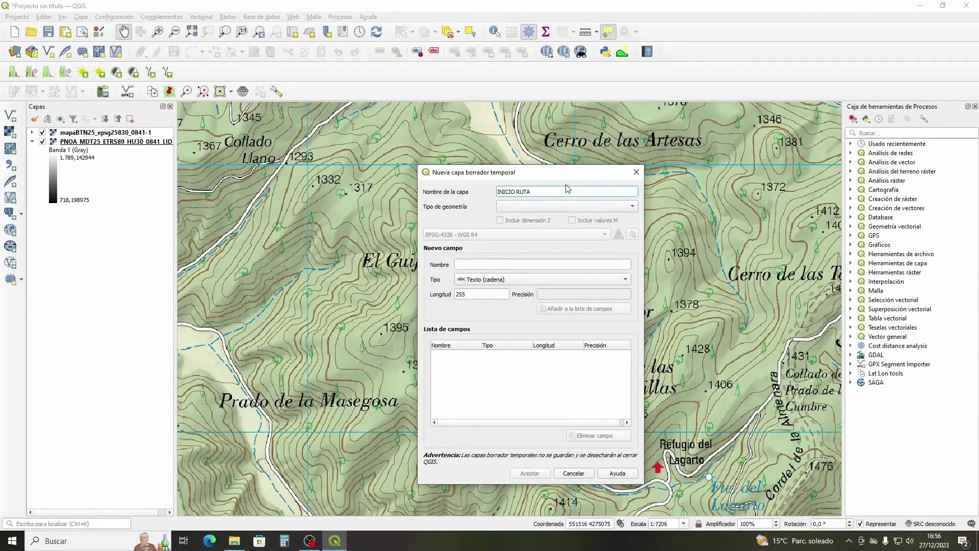
pyautogui.click(632, 206)
pyautogui.click(541, 218)
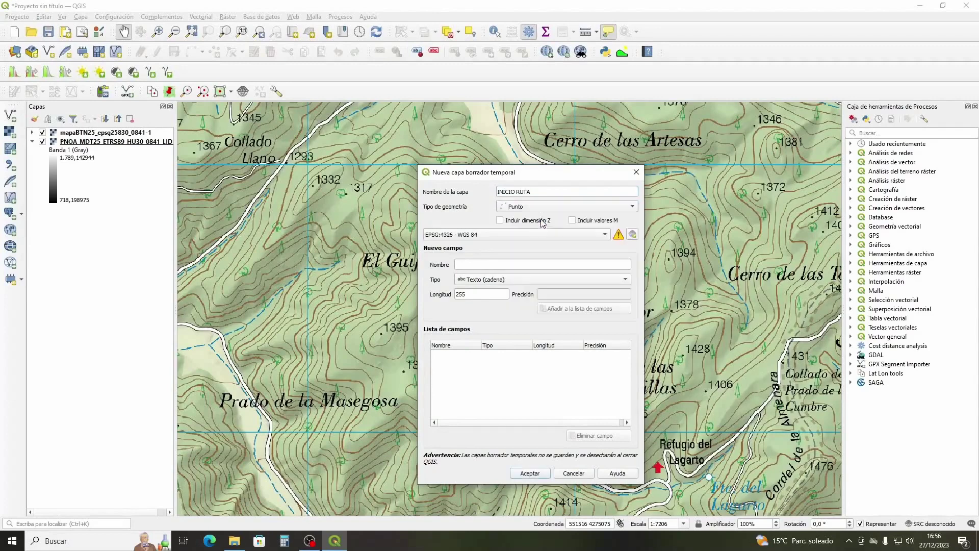
pyautogui.click(605, 235)
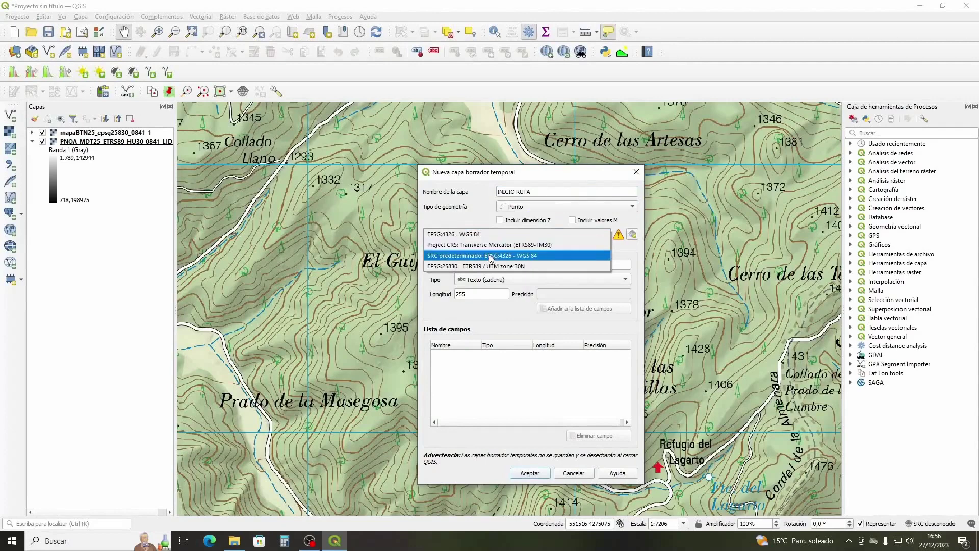
pyautogui.click(543, 245)
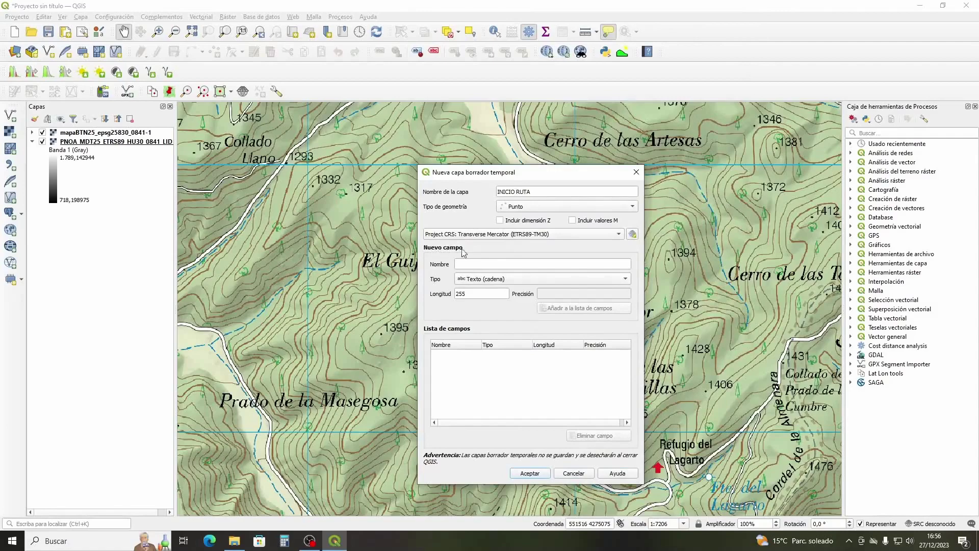
# Add a text field named NOMBRE to the new layer's field list and create the layer
pyautogui.click(474, 264)
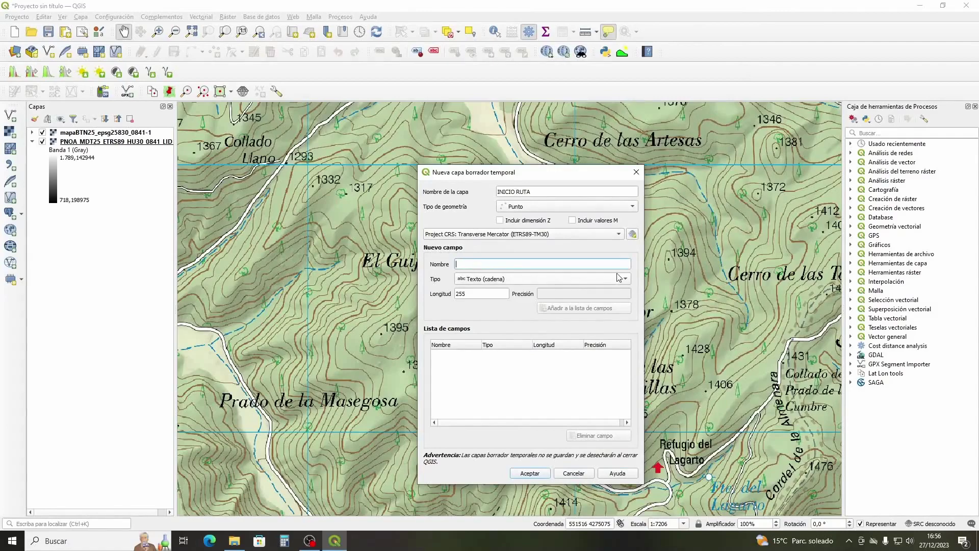
pyautogui.write('NOMBRE')
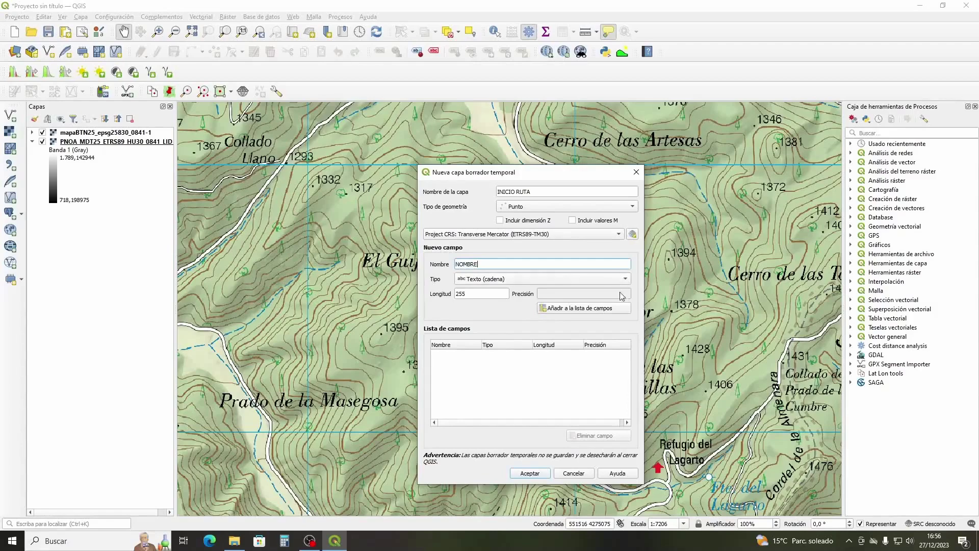
pyautogui.click(585, 309)
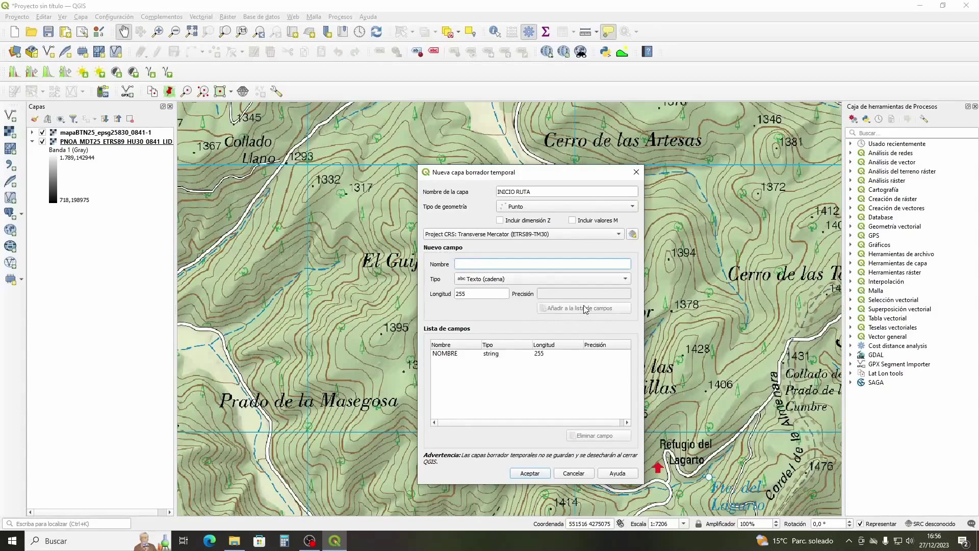
pyautogui.click(526, 472)
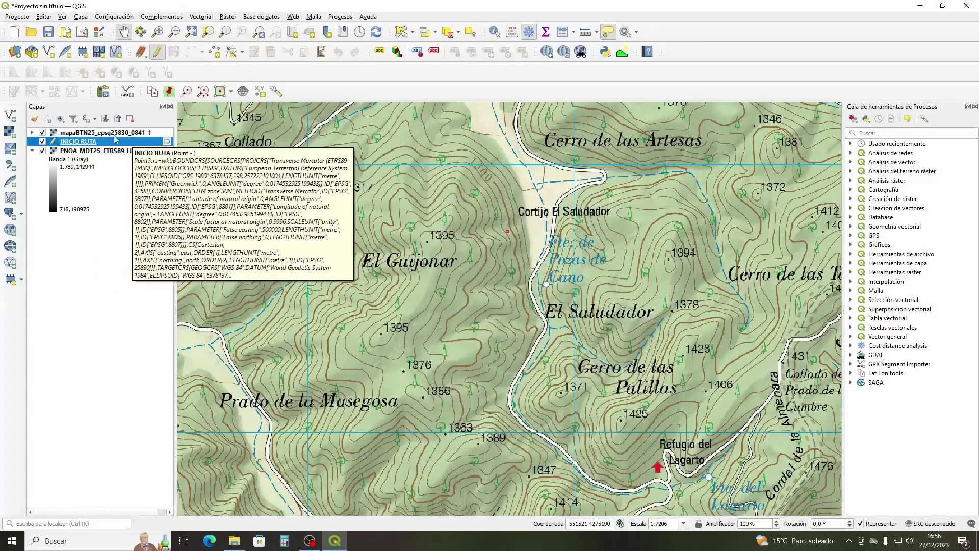
# Style the INICIO RUTA layer with the dot pink symbol at a size of 6 millimetres
pyautogui.rightClick(73, 141)
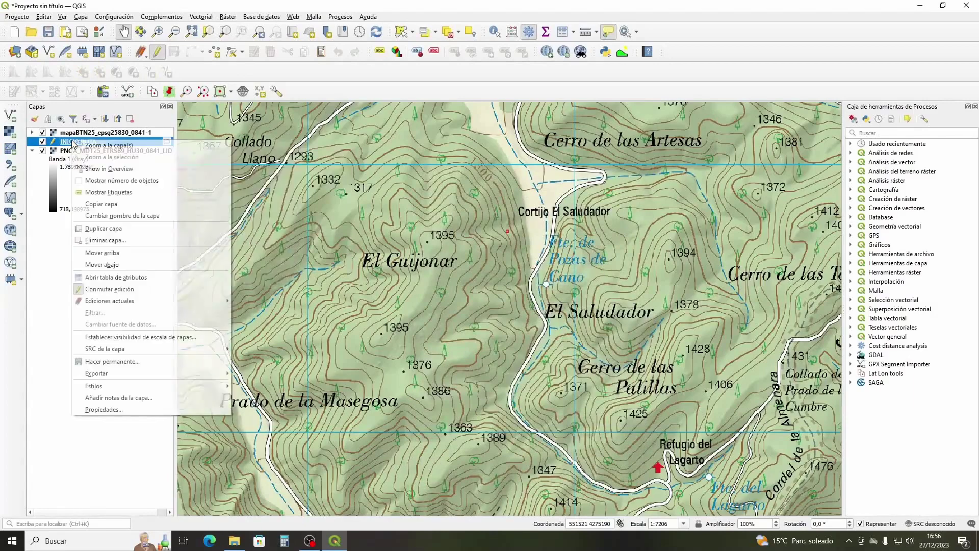
pyautogui.click(99, 410)
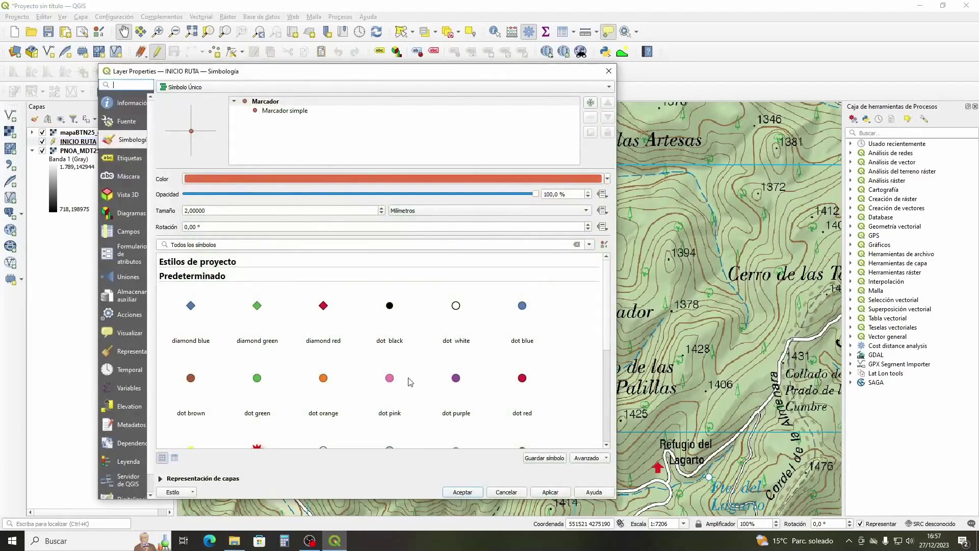
pyautogui.click(389, 379)
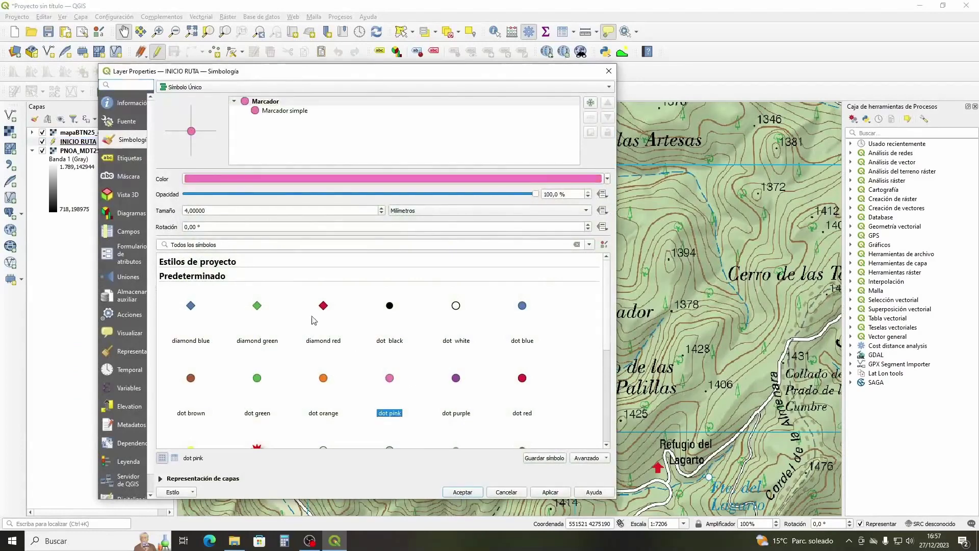
pyautogui.click(186, 210)
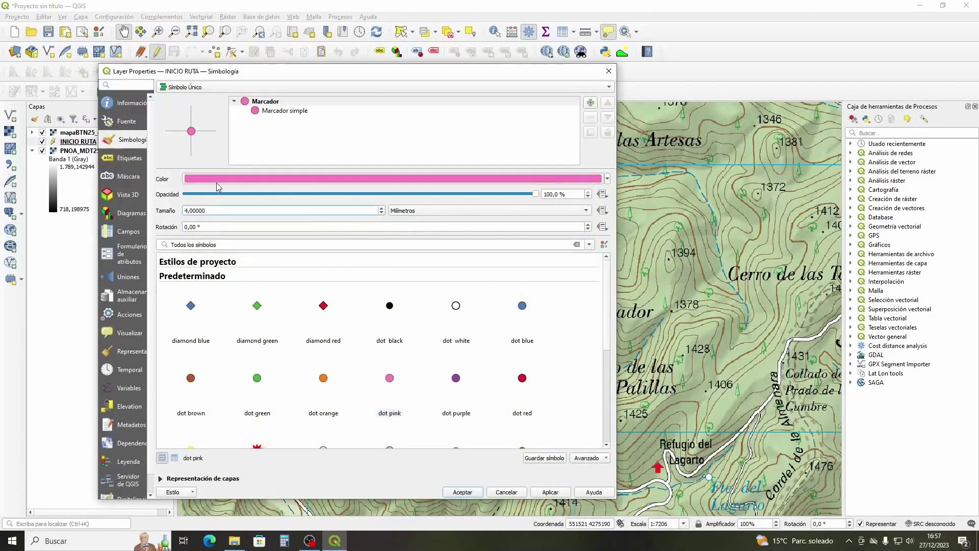
pyautogui.moveTo(216, 183)
pyautogui.press('Delete')
pyautogui.write('6')
pyautogui.click(462, 491)
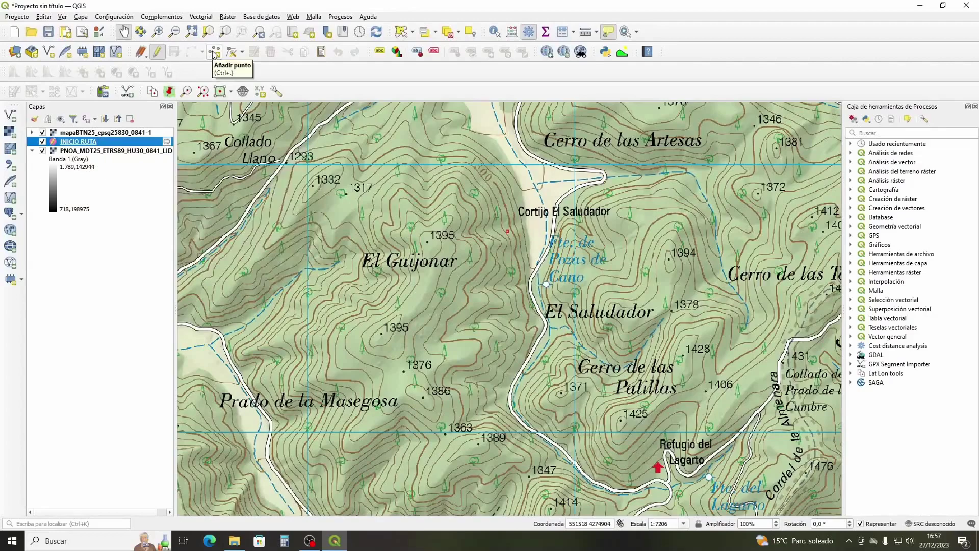
# Add a point named INICIO RUTA on the map at Refugio del Lagarto and place its layer above the topographic map
pyautogui.click(157, 52)
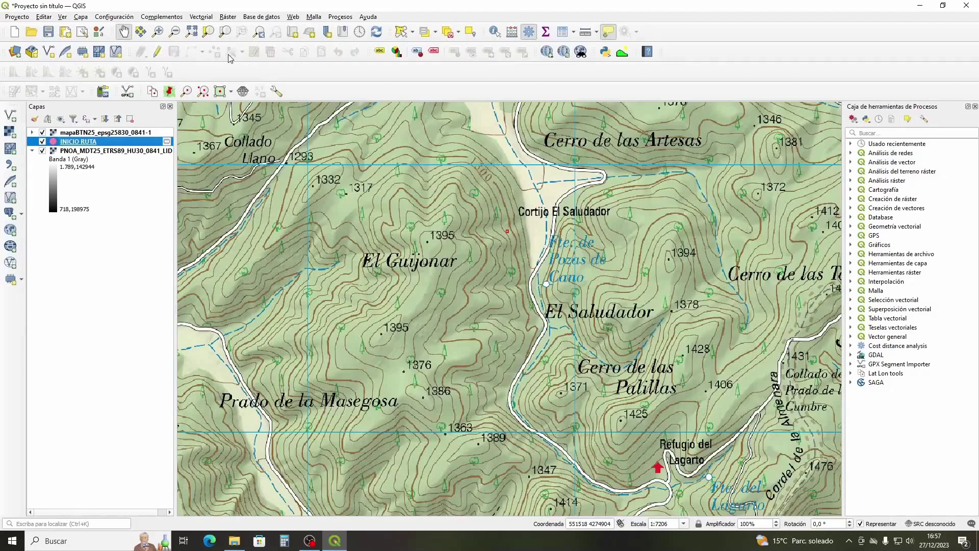
pyautogui.click(158, 53)
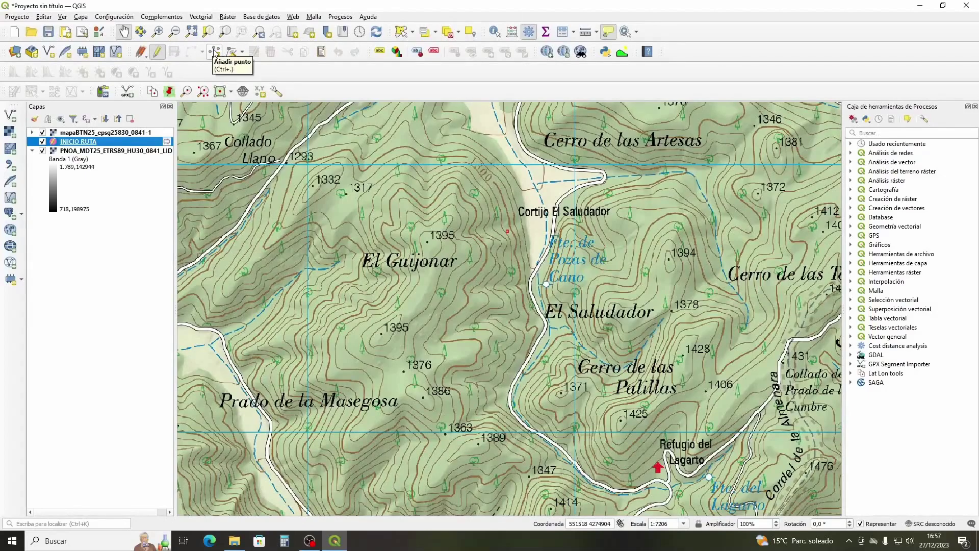
pyautogui.click(214, 52)
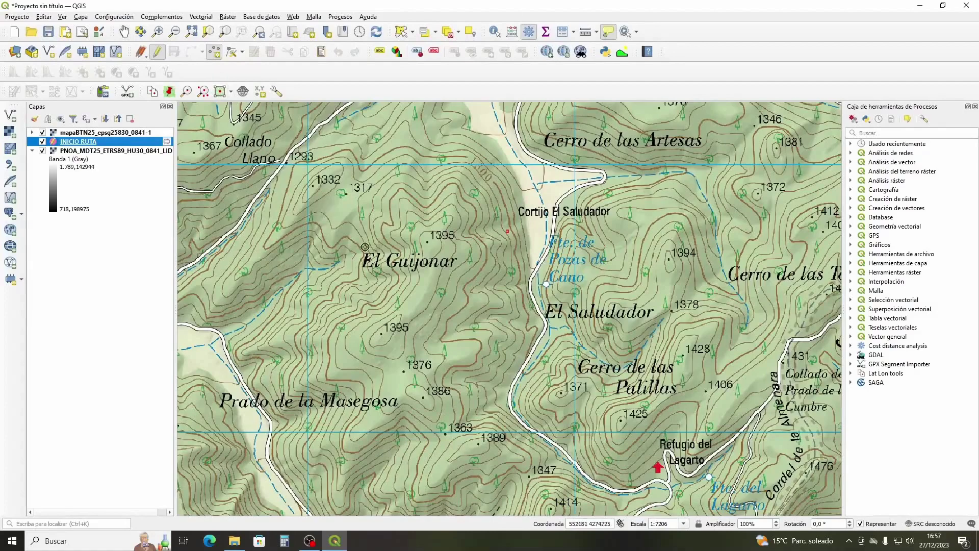
pyautogui.click(659, 478)
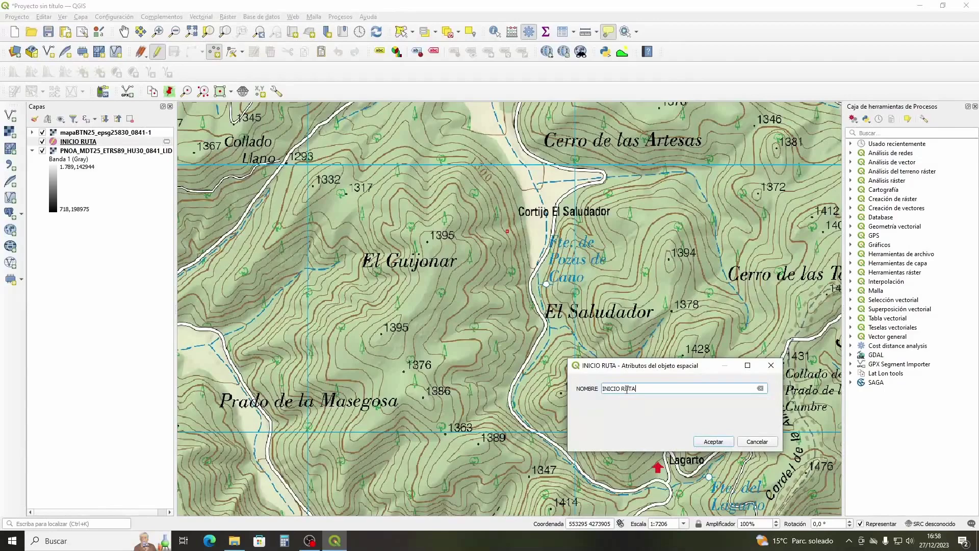
pyautogui.click(712, 442)
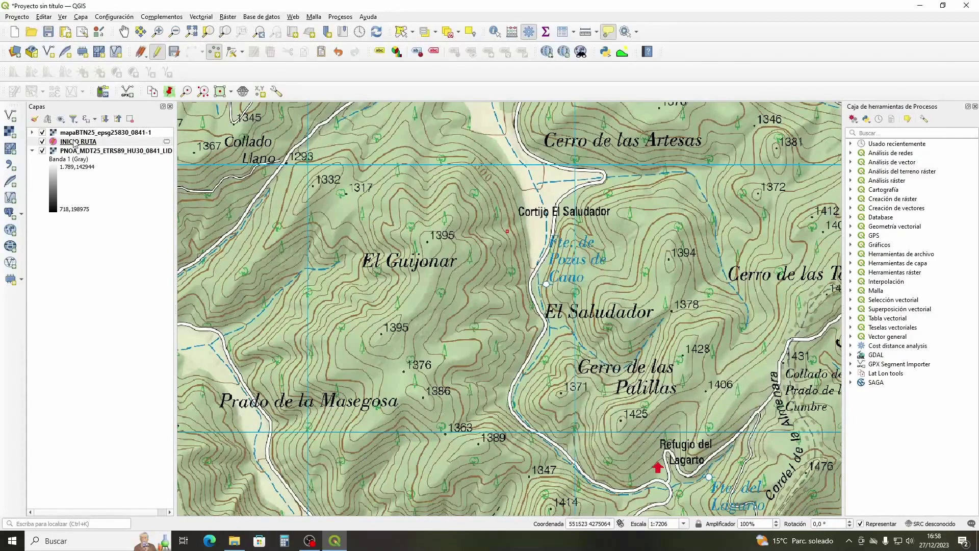
pyautogui.moveTo(72, 132); pyautogui.dragTo(56, 149)
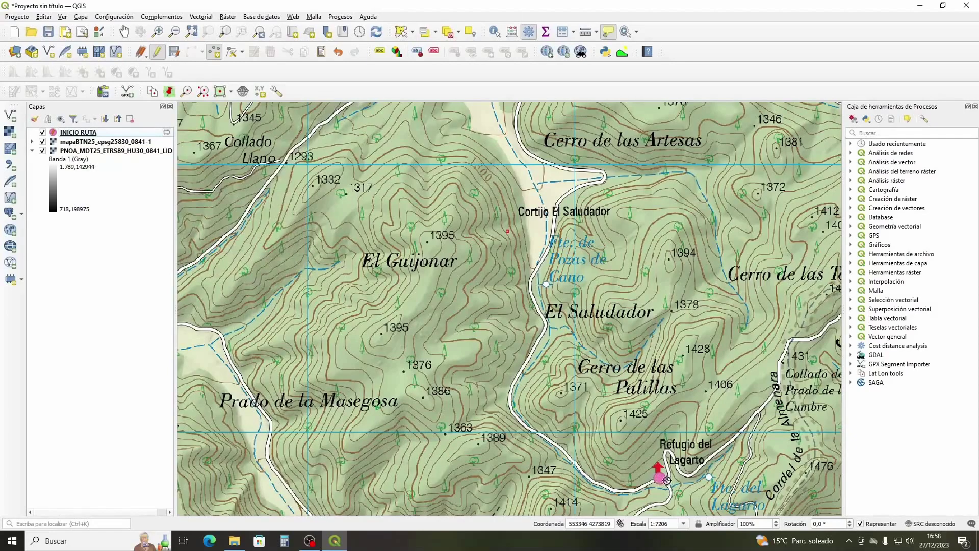
# Turn on single labels for the INICIO RUTA layer using the NOMBRE field
pyautogui.rightClick(65, 132)
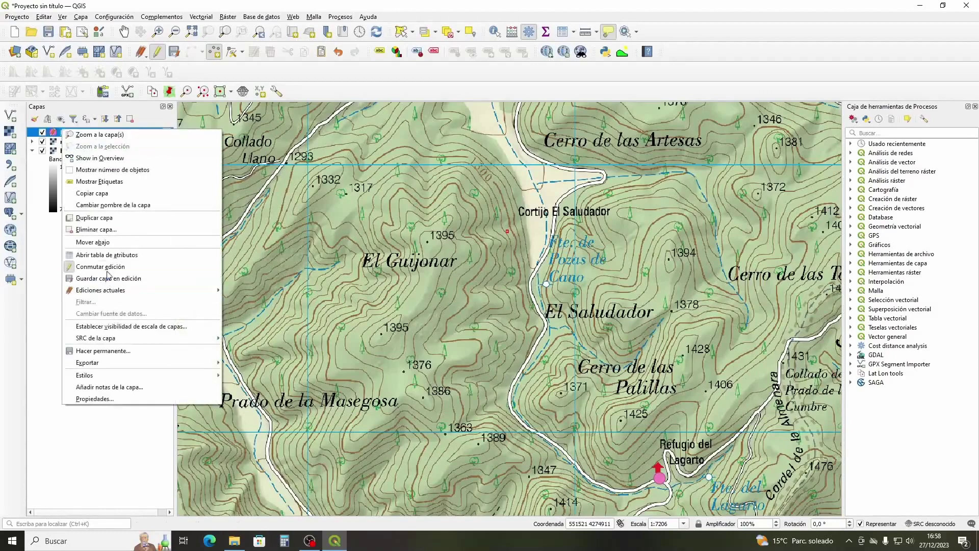
pyautogui.click(128, 400)
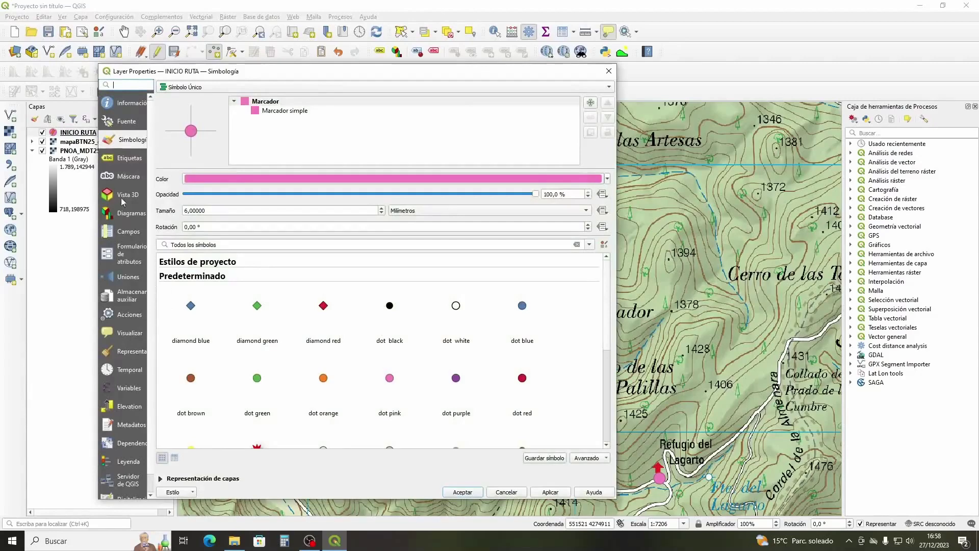
pyautogui.click(122, 159)
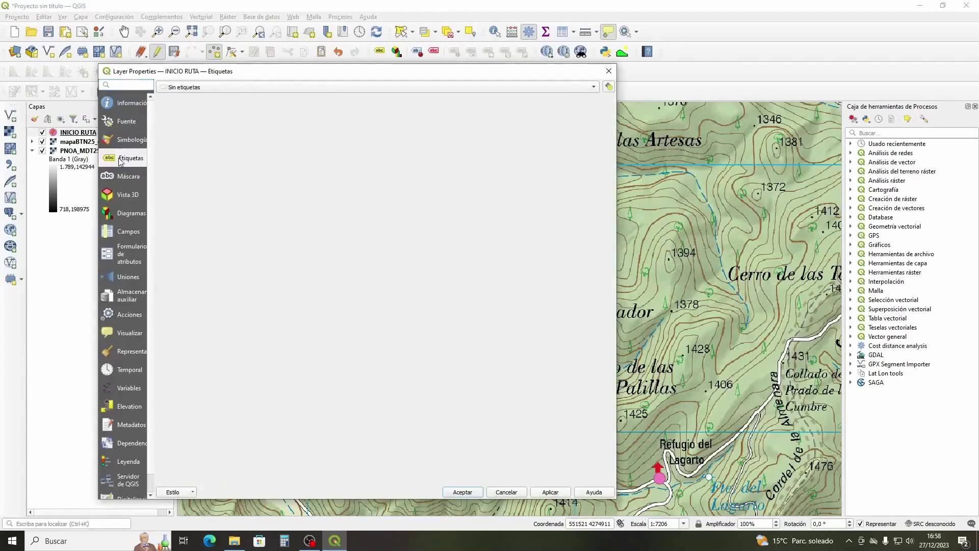
pyautogui.click(181, 88)
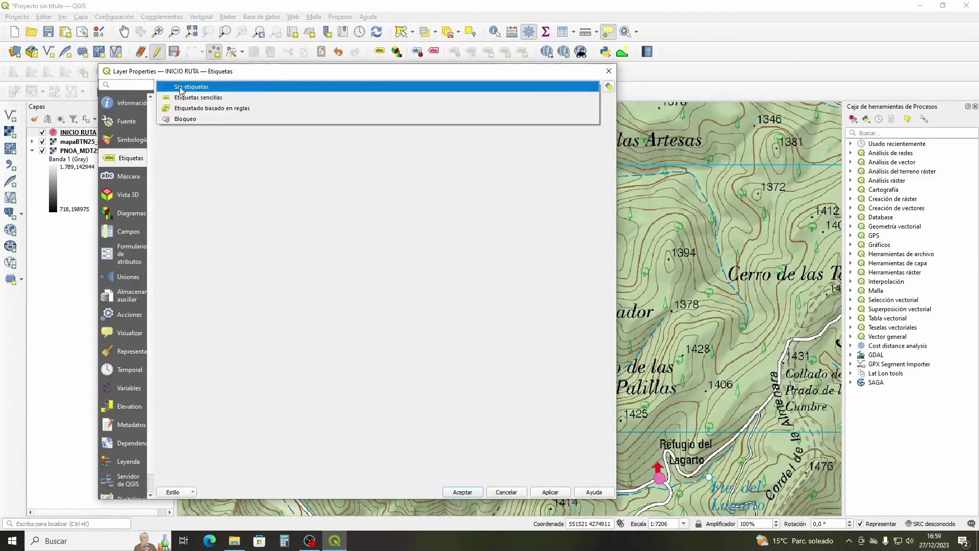
pyautogui.click(182, 98)
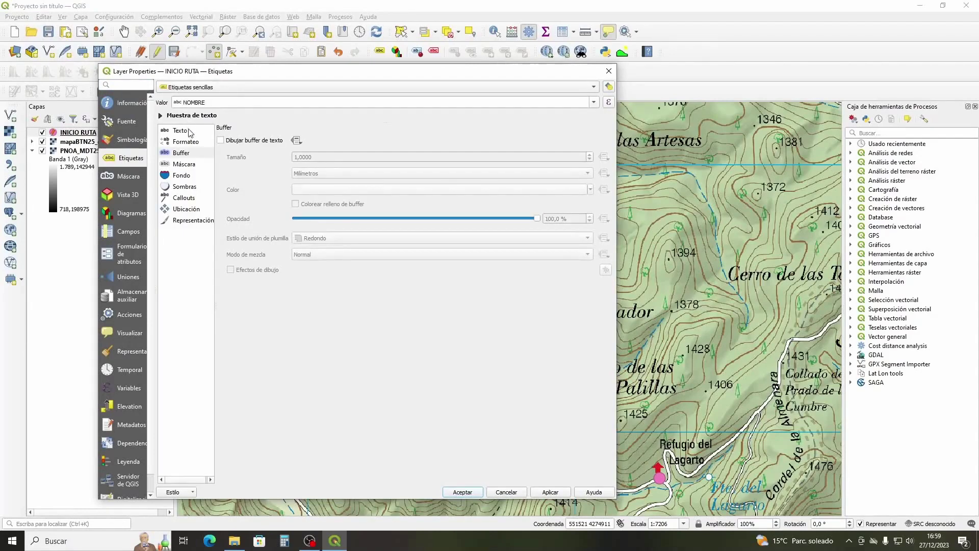
pyautogui.click(184, 163)
pyautogui.click(185, 187)
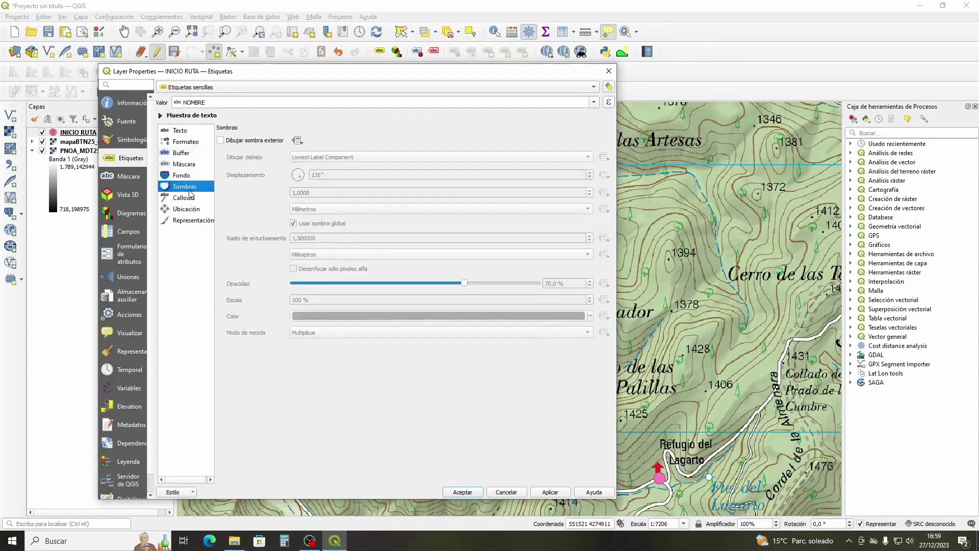
pyautogui.click(185, 198)
pyautogui.click(187, 209)
pyautogui.click(182, 143)
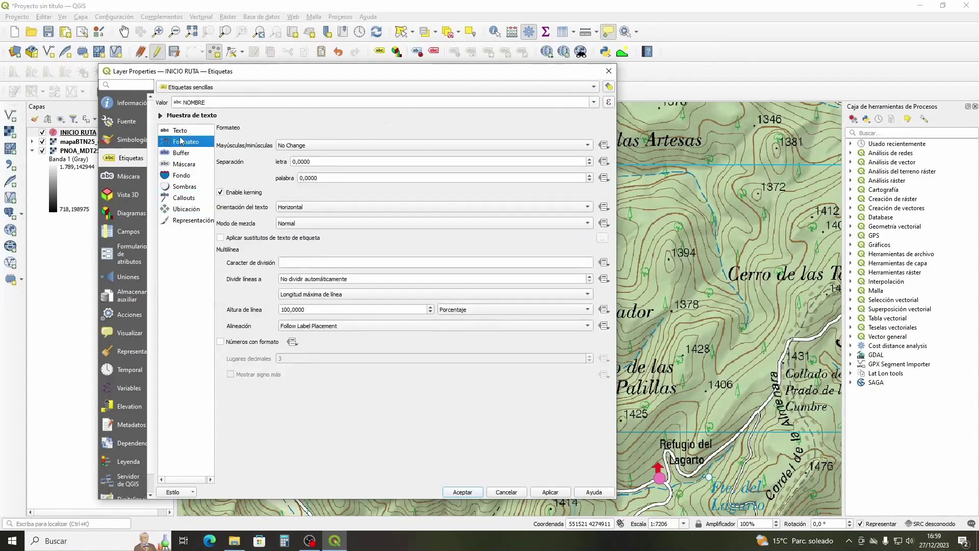
pyautogui.click(182, 133)
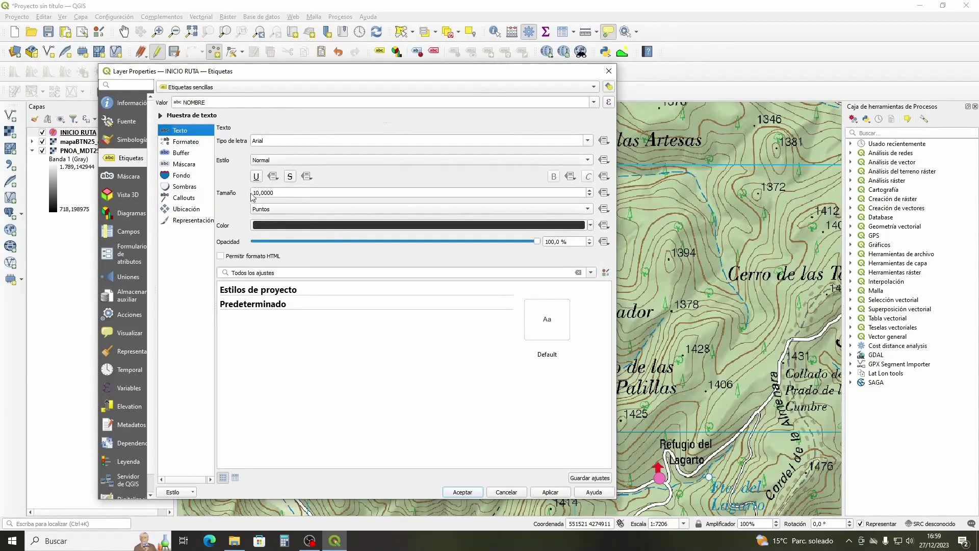
# Enable a text buffer for the INICIO RUTA labels and apply the layer properties
pyautogui.click(183, 152)
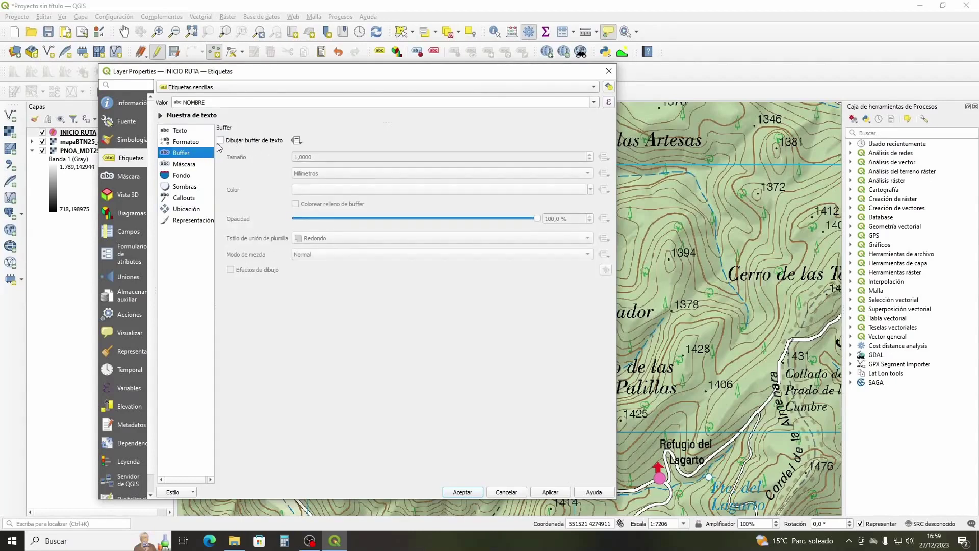
pyautogui.click(220, 141)
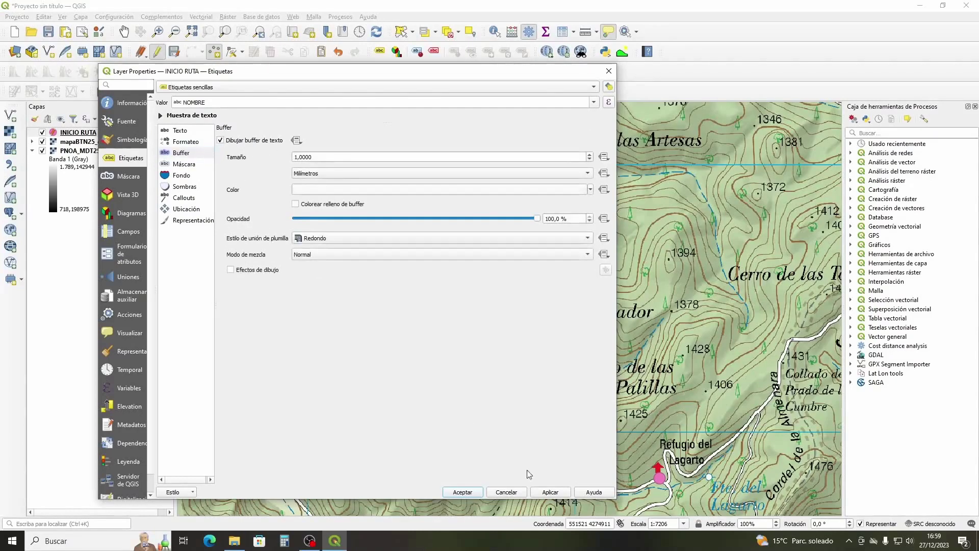
pyautogui.click(550, 495)
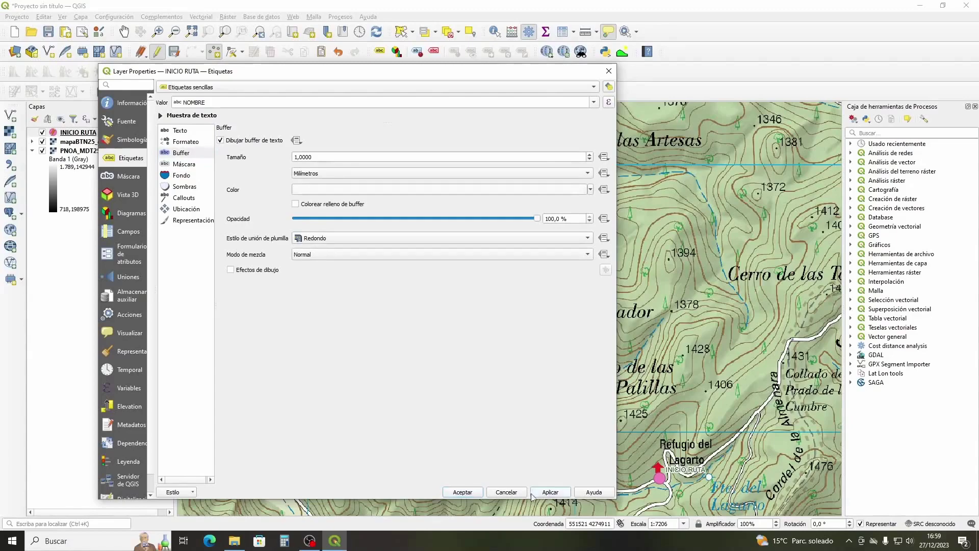
pyautogui.click(452, 493)
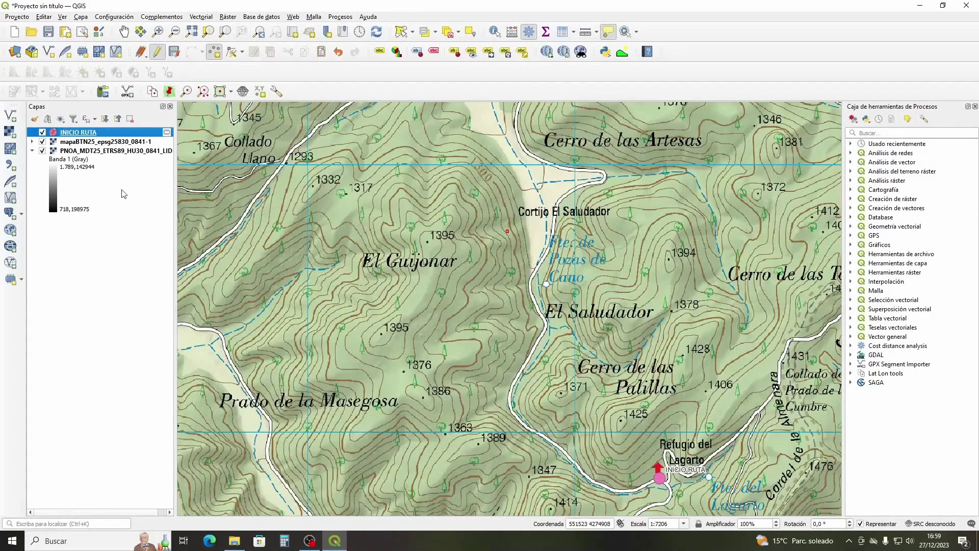
# Start a new temporary scratch layer named FINAL DE RUTA with Punto geometry
pyautogui.click(11, 281)
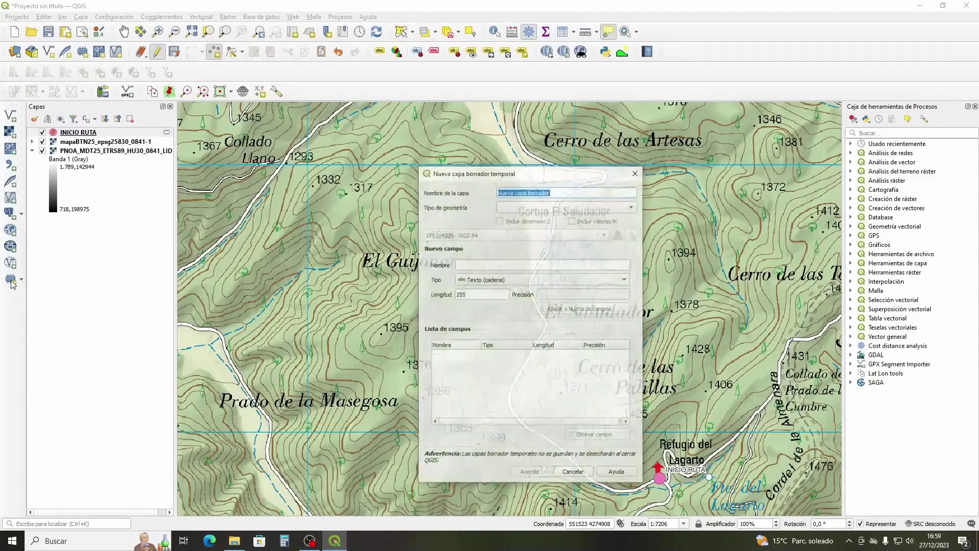
pyautogui.click(554, 190)
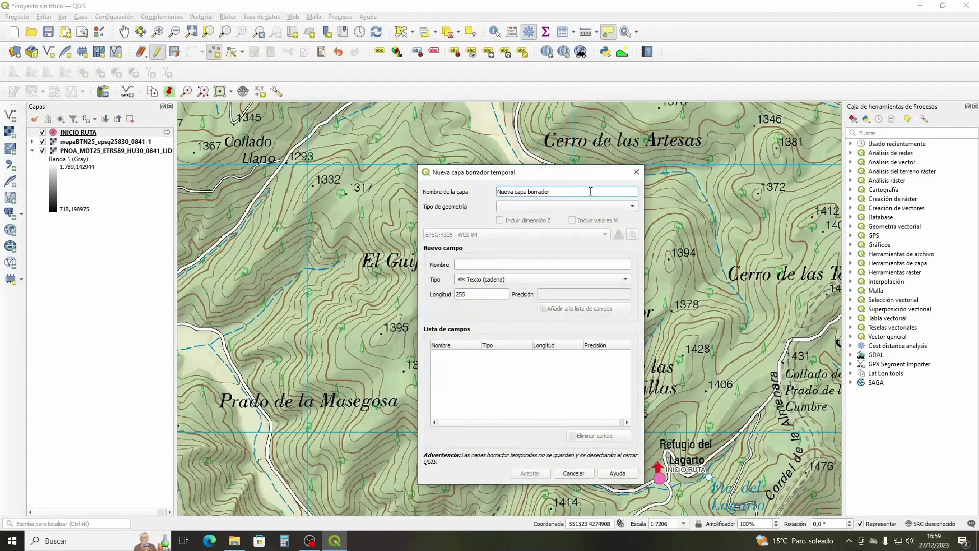
pyautogui.press('BackSpace')
pyautogui.press('BackSpace')
pyautogui.press('BackSpace')
pyautogui.press('BackSpace')
pyautogui.press('BackSpace')
pyautogui.press('BackSpace')
pyautogui.press('BackSpace')
pyautogui.press('BackSpace')
pyautogui.press('BackSpace')
pyautogui.press('BackSpace')
pyautogui.click(635, 207)
pyautogui.click(582, 217)
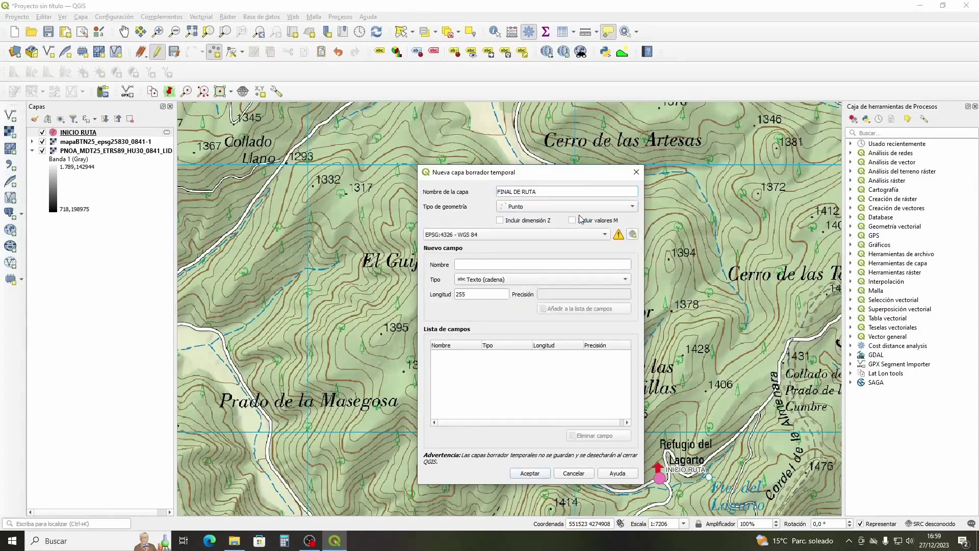
# Assign the project CRS, Transverse Mercator (ETRS89-TM30), to FINAL DE RUTA, add a text field NOMBRE and create the layer
pyautogui.click(605, 234)
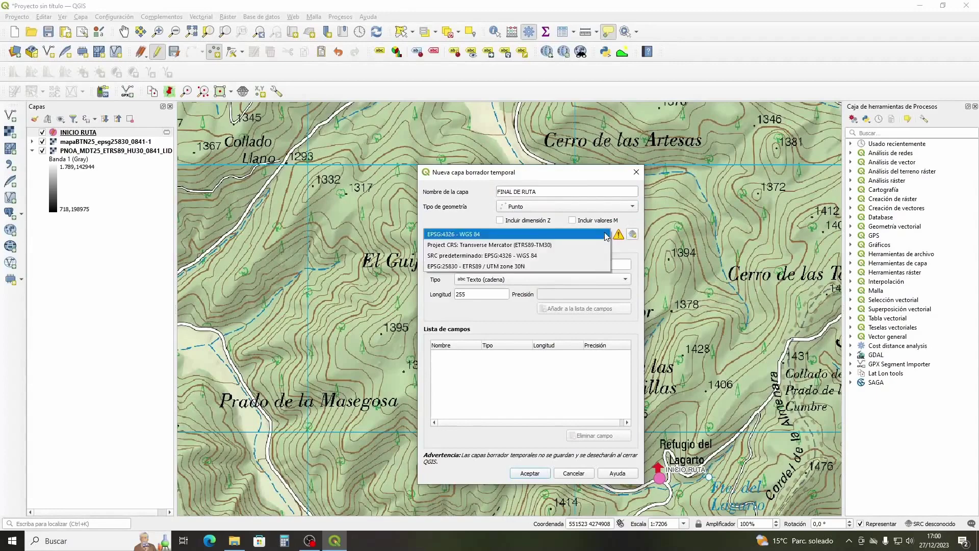
pyautogui.click(549, 244)
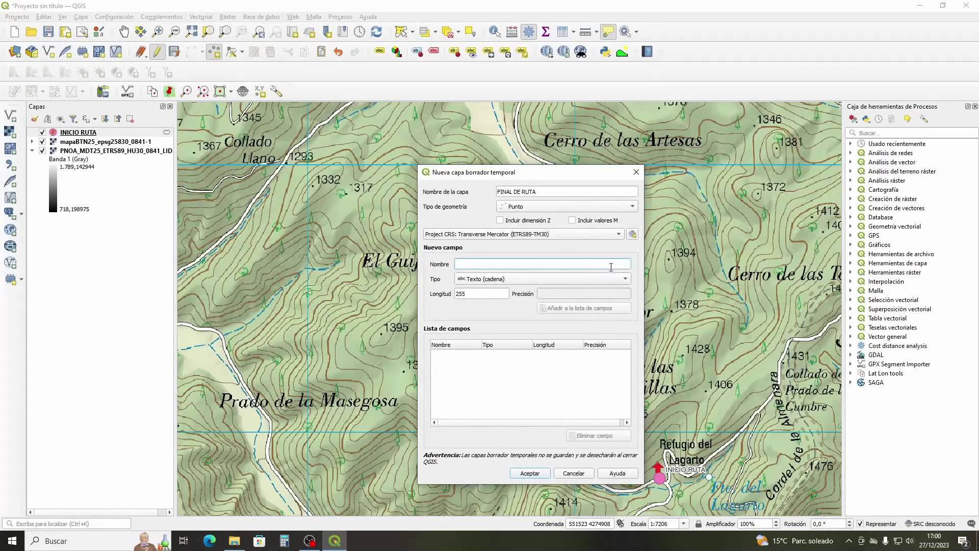
pyautogui.write('NOMBRE')
pyautogui.click(600, 307)
pyautogui.click(531, 472)
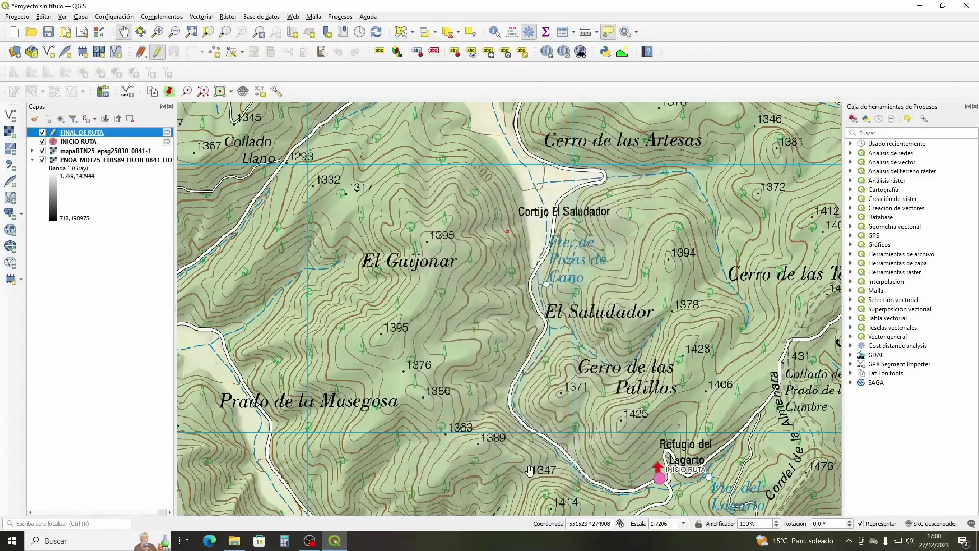
# Style the FINAL DE RUTA layer with the dot red symbol at a size of 6 millimetres
pyautogui.rightClick(66, 130)
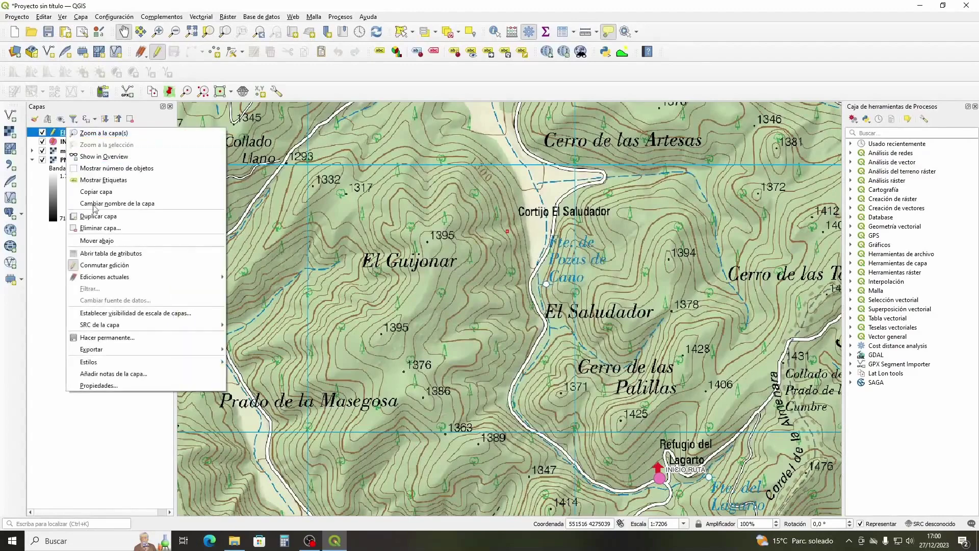
pyautogui.click(108, 386)
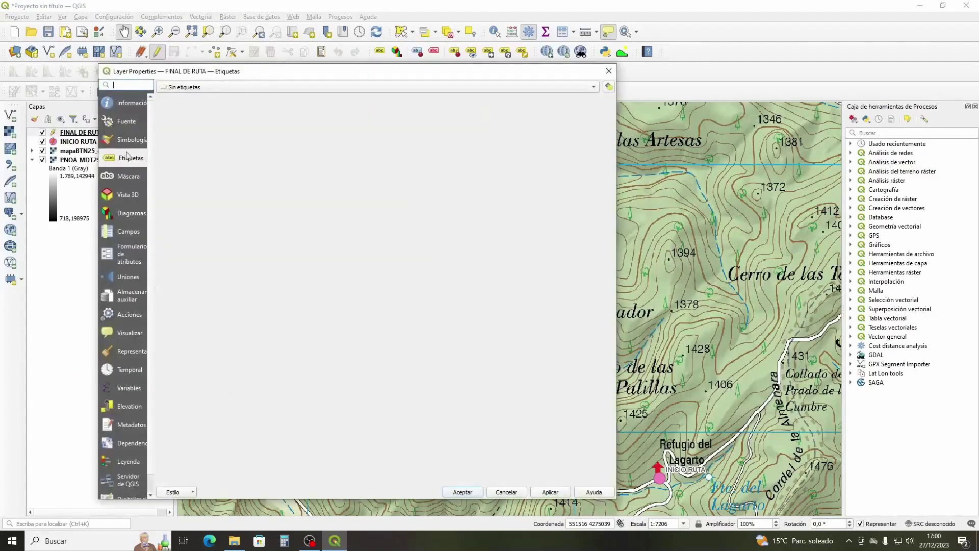
pyautogui.click(129, 140)
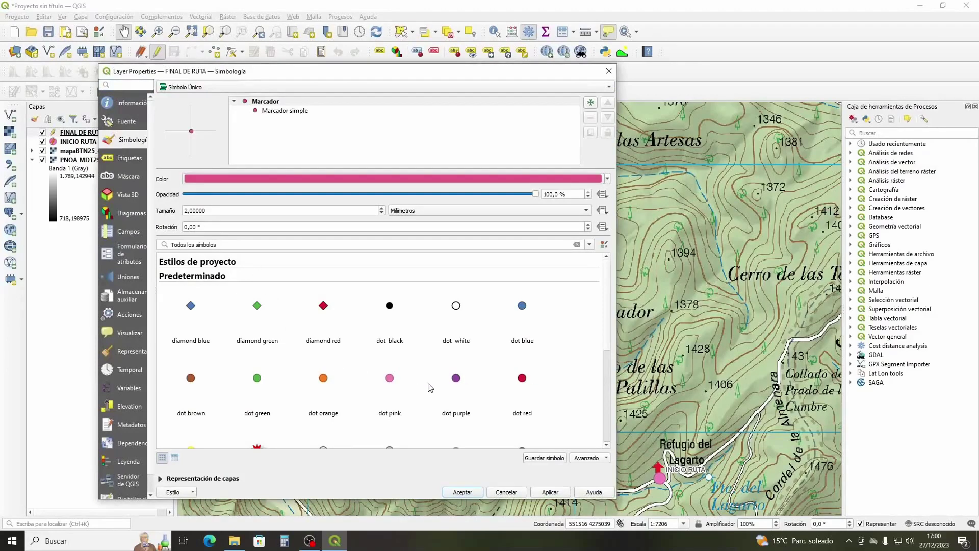
pyautogui.click(522, 380)
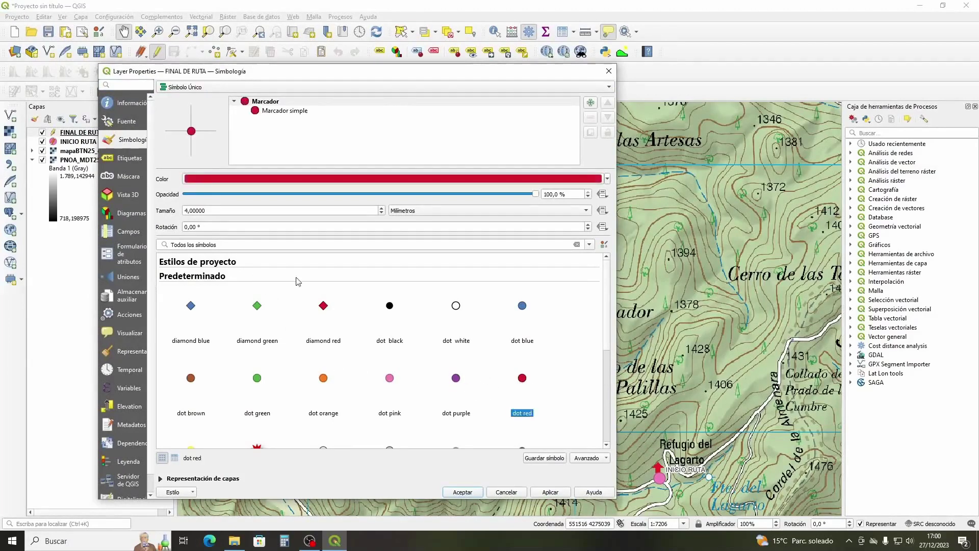
pyautogui.click(187, 210)
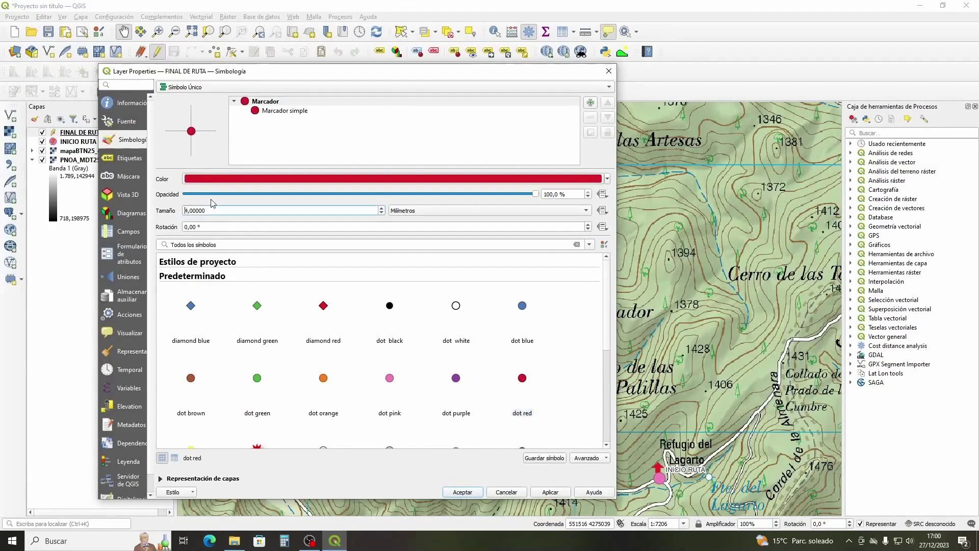
pyautogui.press('Delete')
pyautogui.write('6')
pyautogui.click(550, 491)
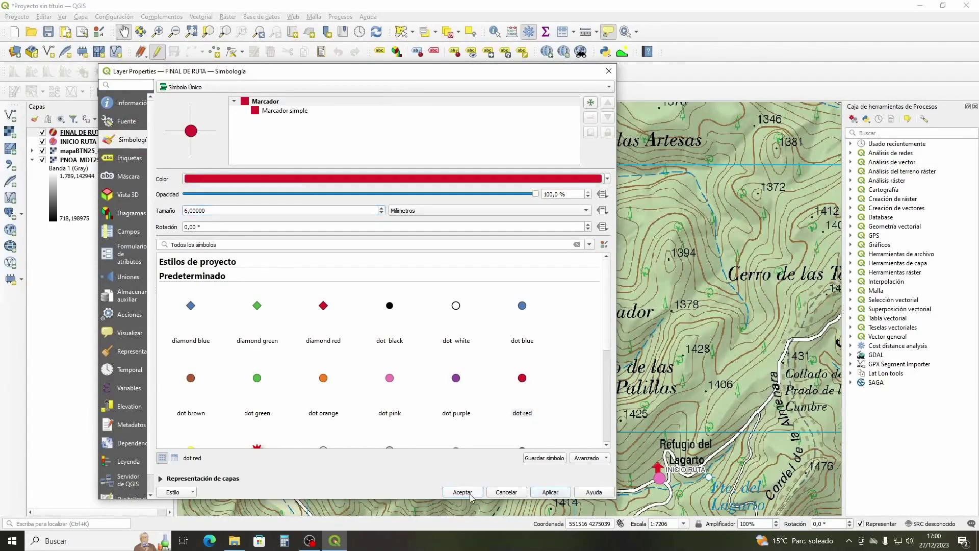
pyautogui.click(463, 492)
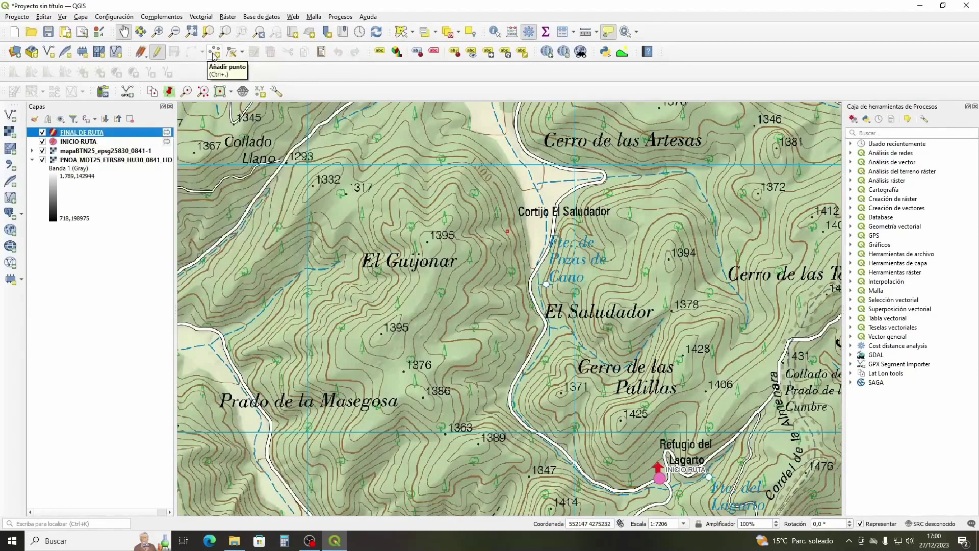
# Add a point at the 1332 spot height southeast of Collado Llano and set its NOMBRE to FINAL DE RUTA
pyautogui.click(214, 52)
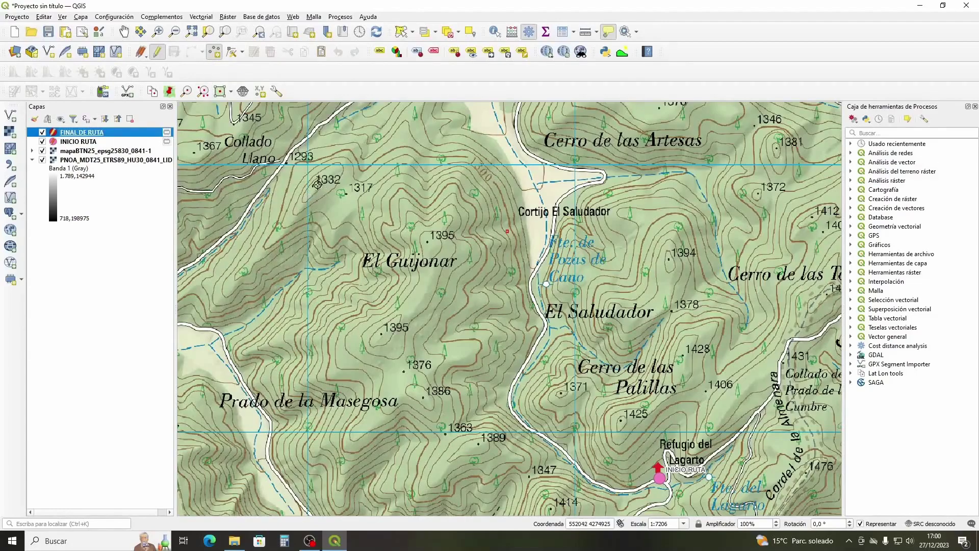
pyautogui.click(313, 185)
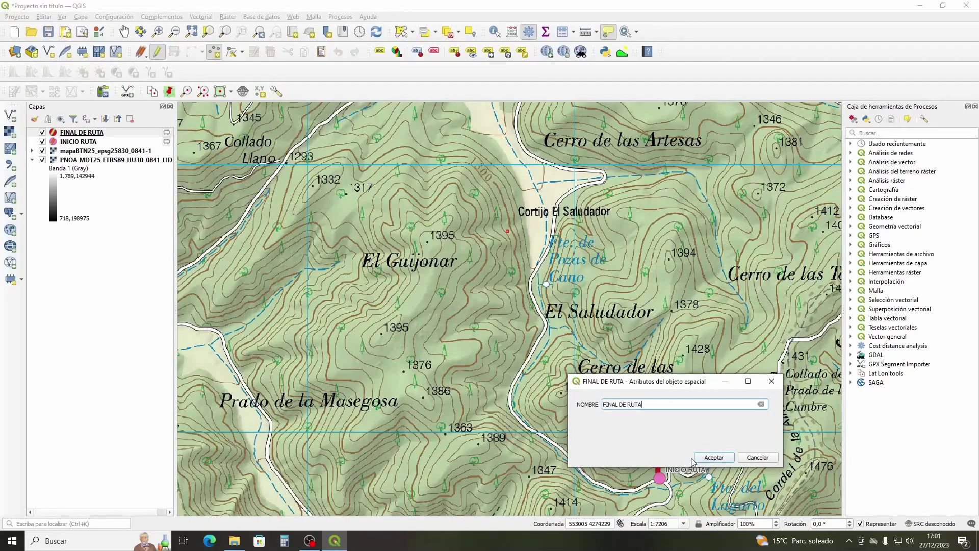
pyautogui.click(712, 457)
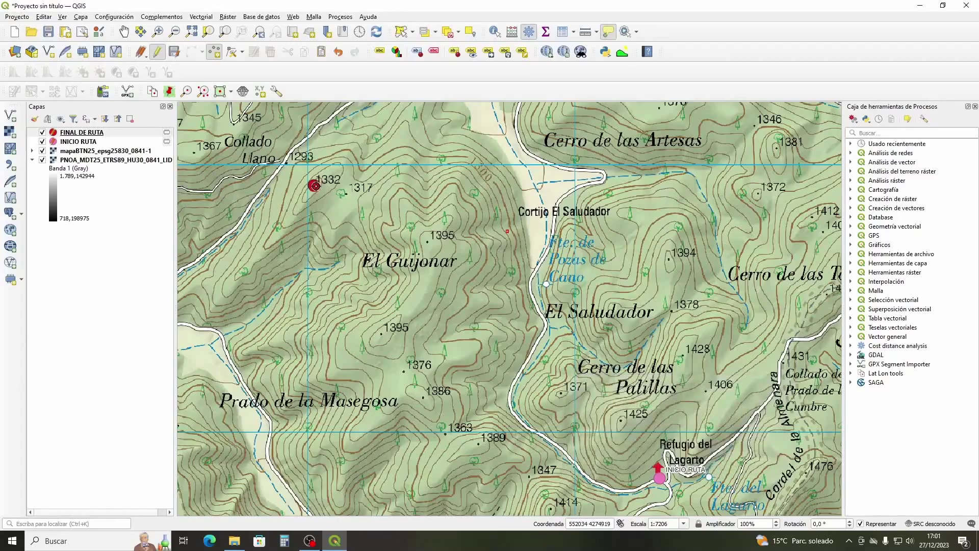
pyautogui.moveTo(311, 186)
# Turn on single labels with the NOMBRE field and a text buffer for the FINAL DE RUTA layer
pyautogui.rightClick(88, 132)
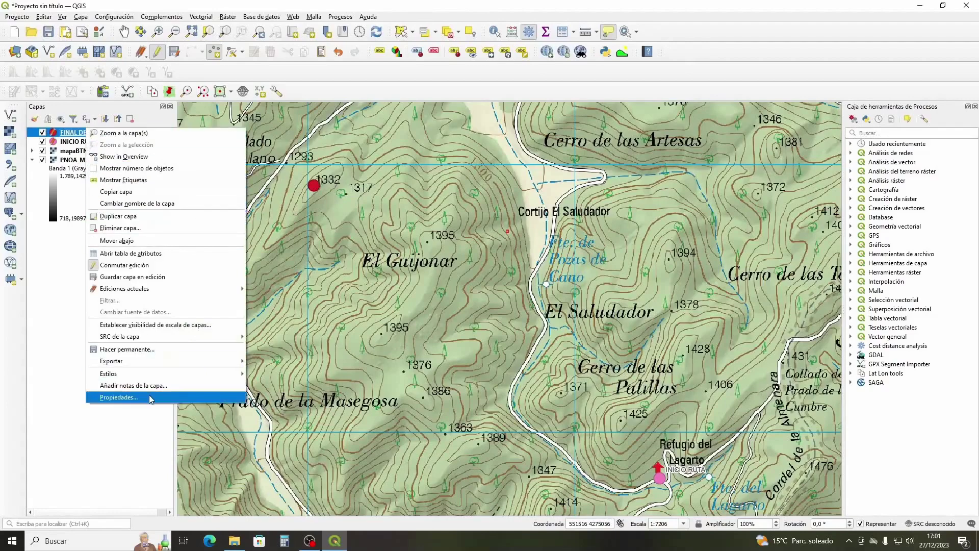
pyautogui.click(119, 396)
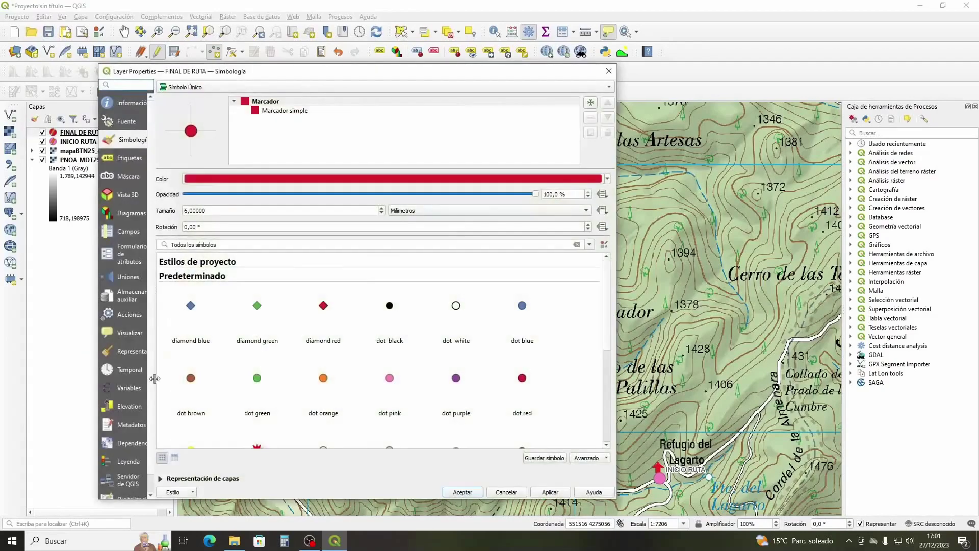
pyautogui.click(131, 159)
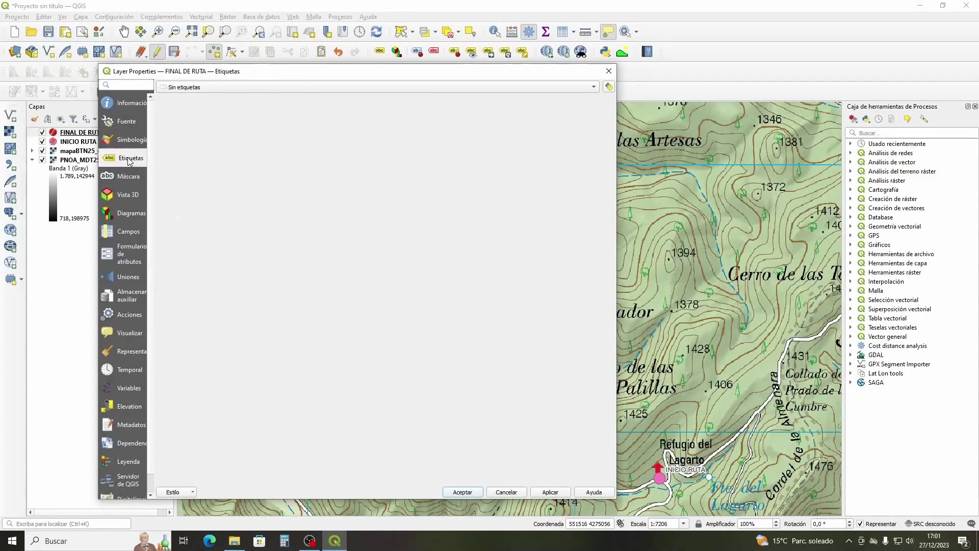
pyautogui.click(182, 88)
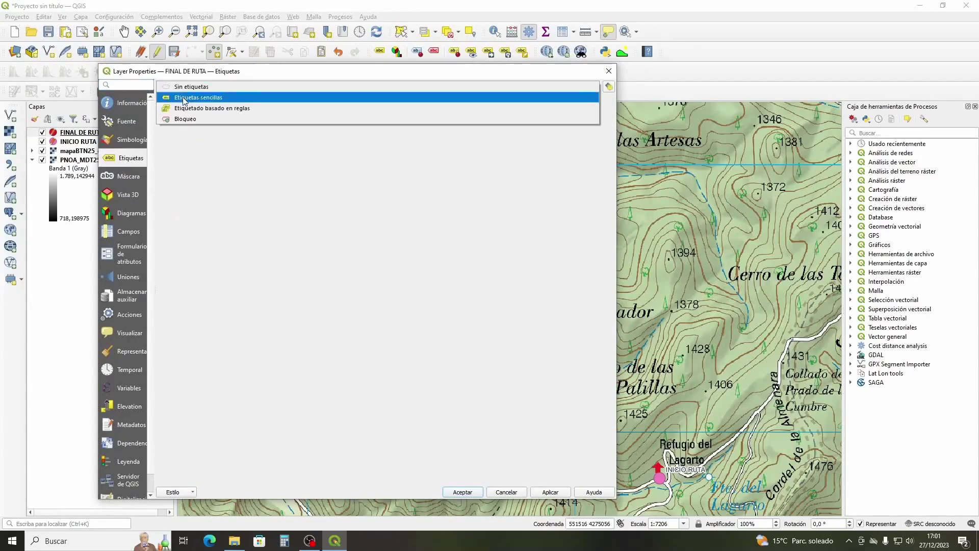
pyautogui.click(184, 98)
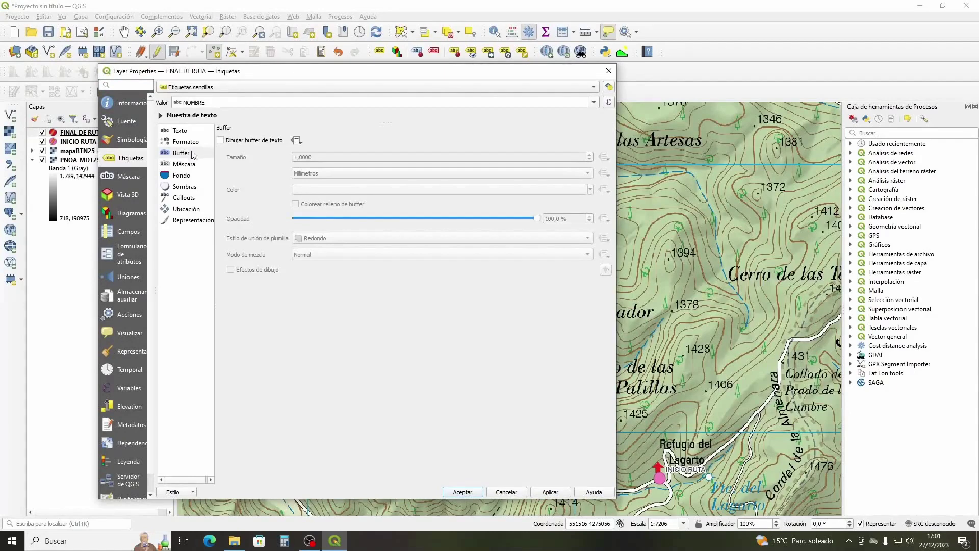
pyautogui.click(221, 140)
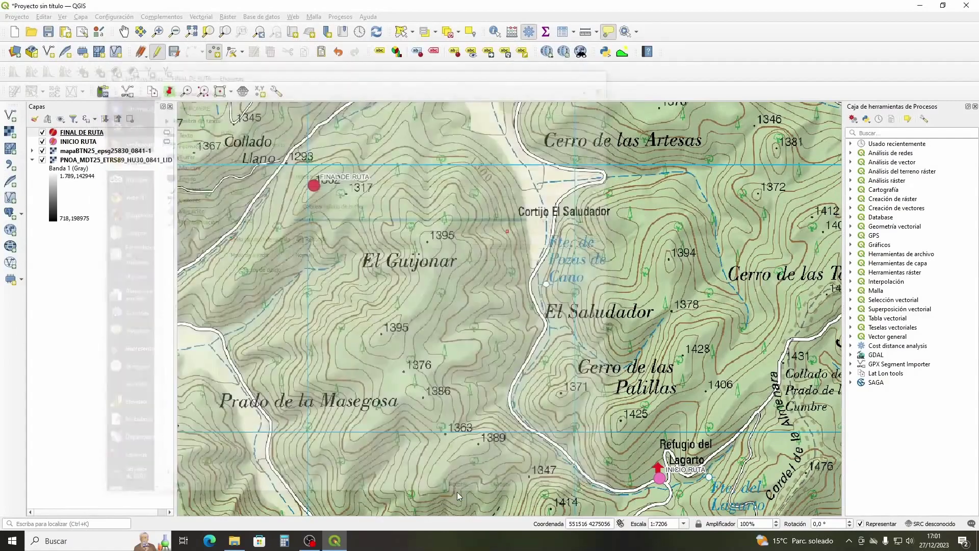
pyautogui.click(462, 492)
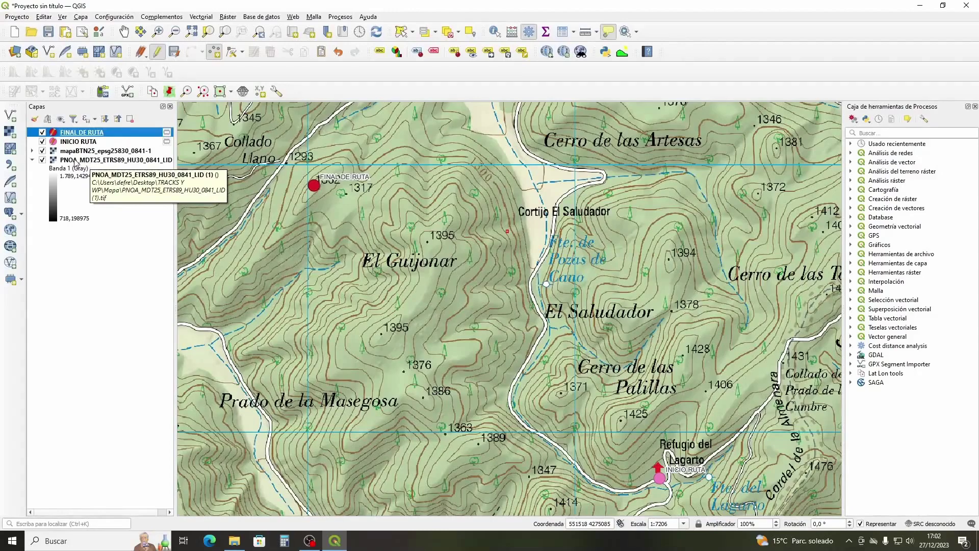
# Set the PNOA_MDT25 raster to represent an elevation surface and hide the mapaBTN25 topographic layer
pyautogui.rightClick(70, 161)
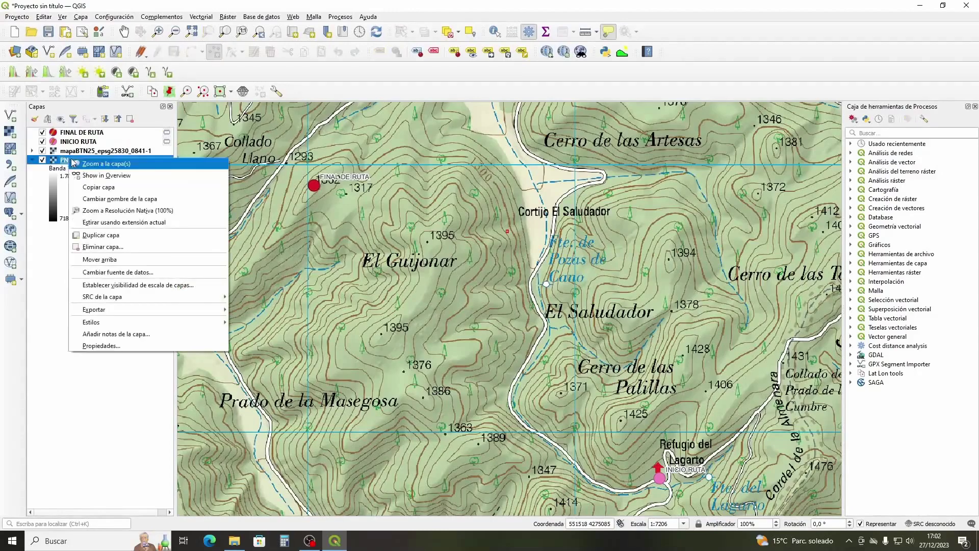
pyautogui.click(112, 347)
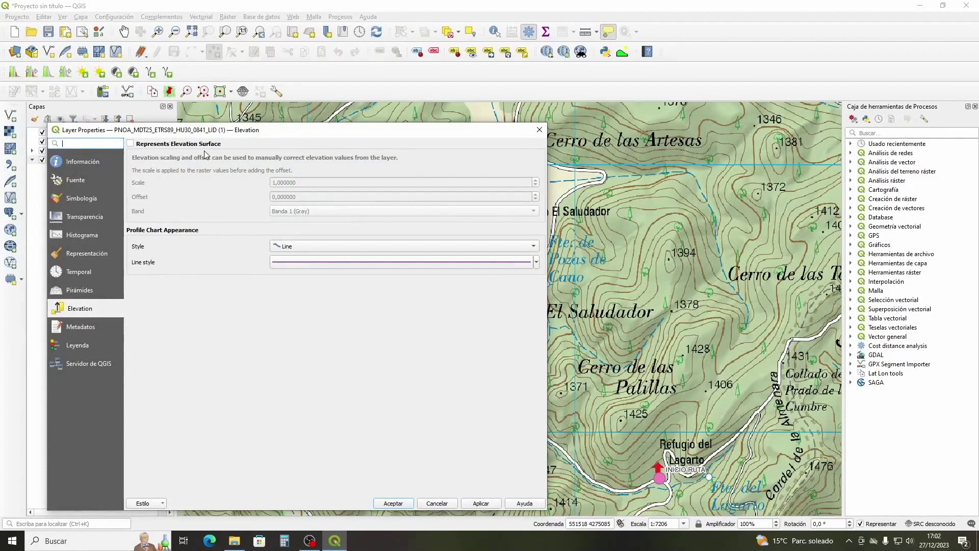
pyautogui.click(131, 145)
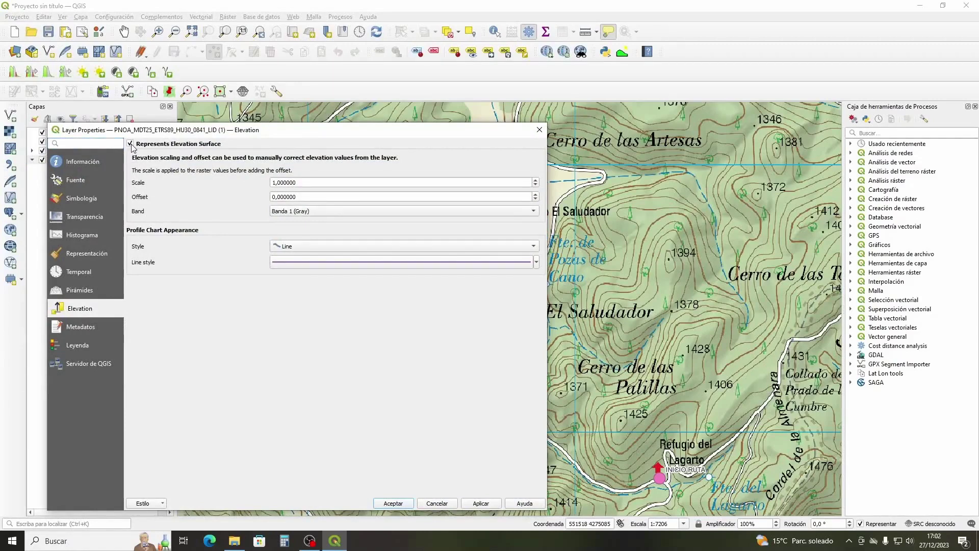
pyautogui.click(481, 505)
pyautogui.click(400, 504)
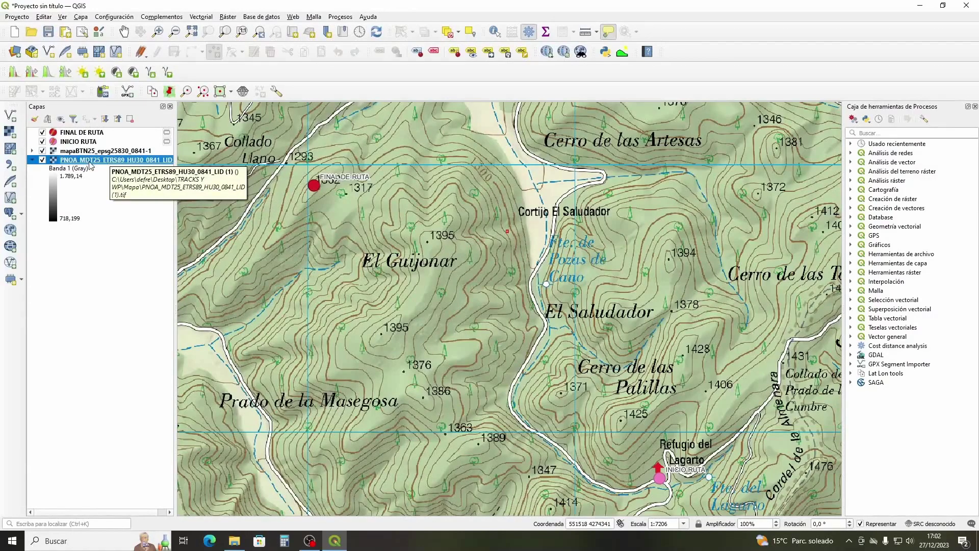
pyautogui.click(41, 151)
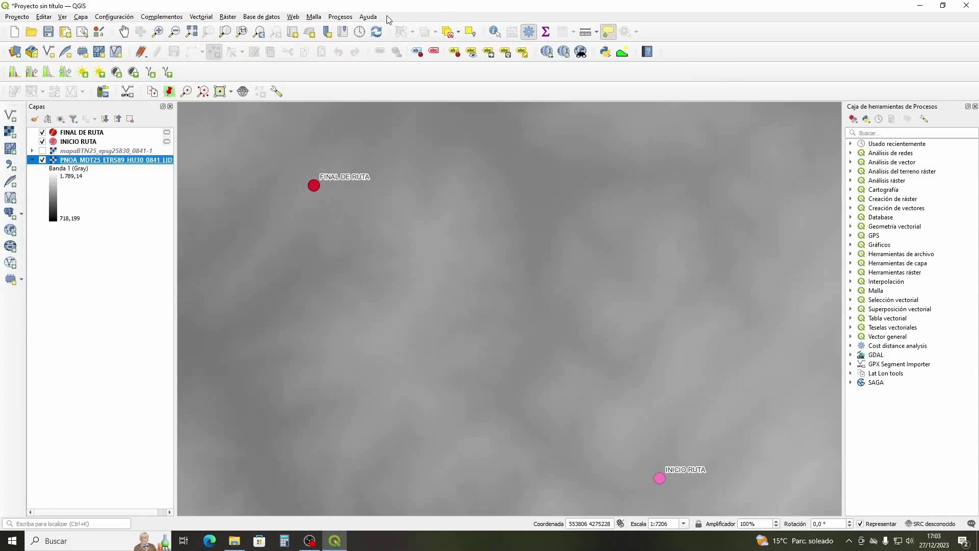
# Hide the Processing Toolbox and show it again
pyautogui.rightClick(404, 18)
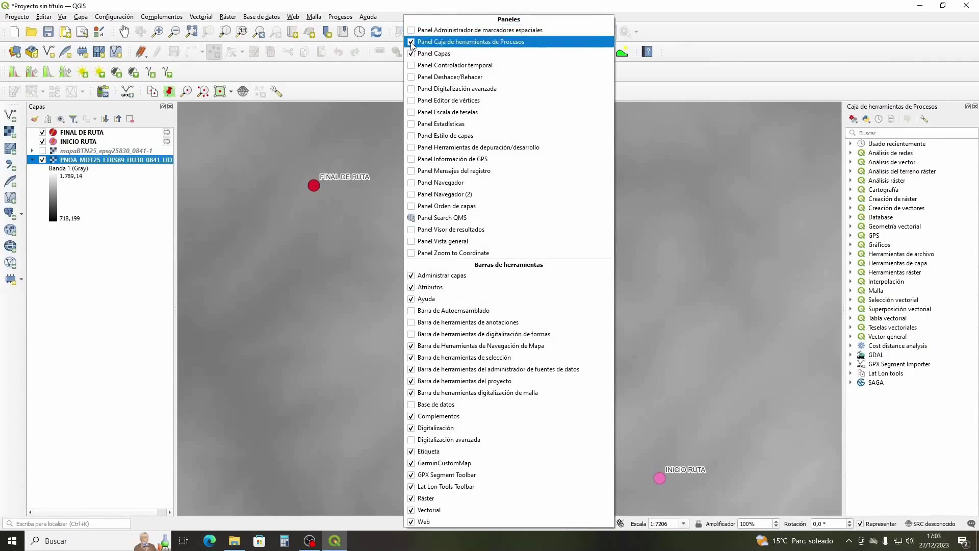
pyautogui.click(412, 43)
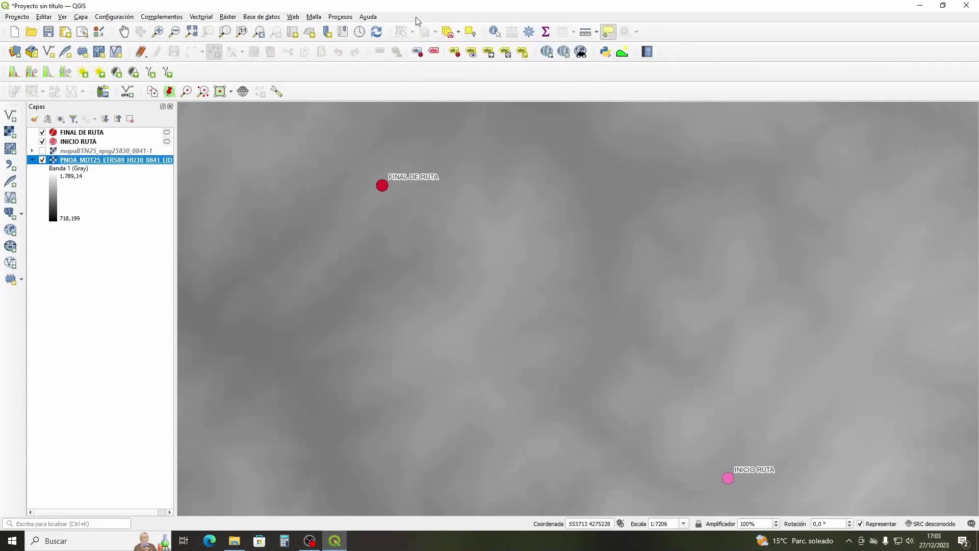
pyautogui.rightClick(414, 19)
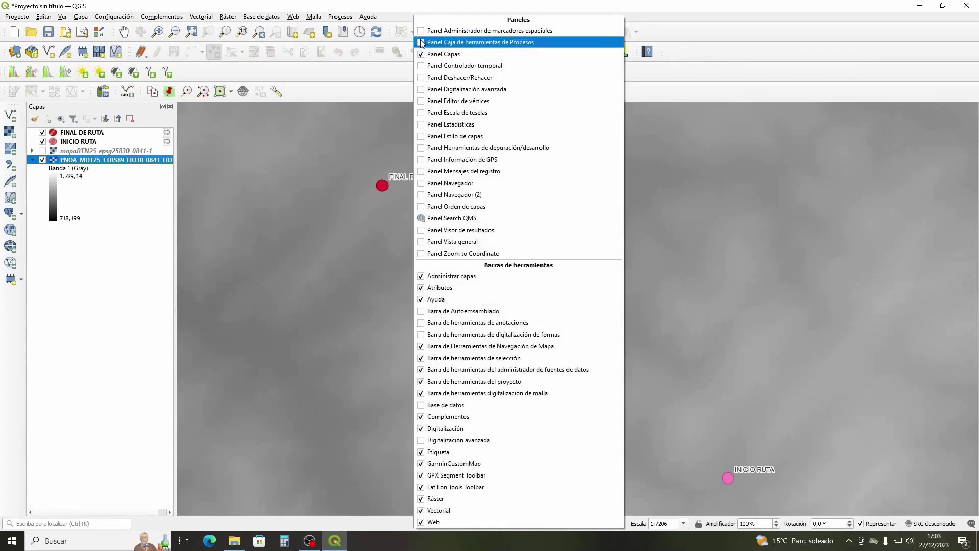
pyautogui.click(422, 43)
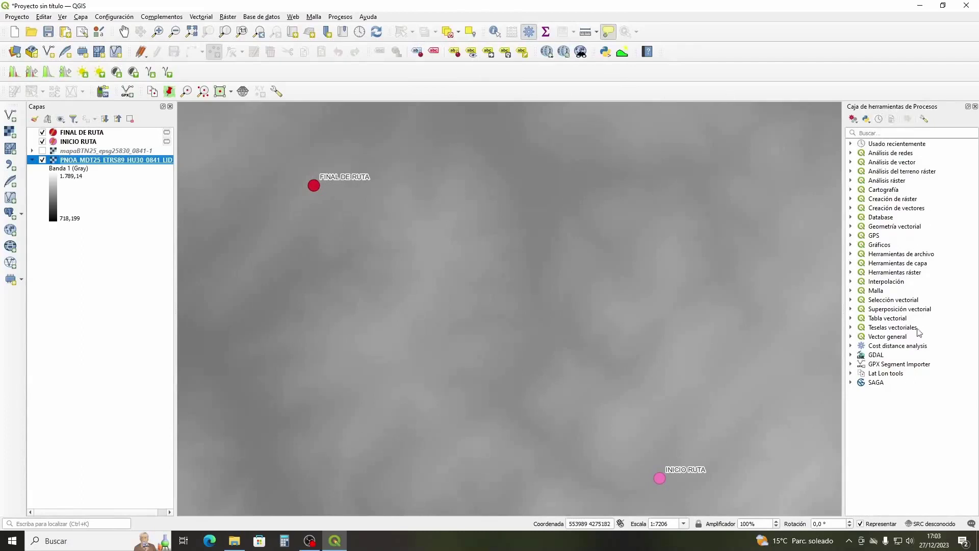
# Run Mapa de Sombras (Hillshade) on the PNOA_MDT25 raster with Z factor 1, azimuth 300 and vertical angle 40, saving to a temporary file
pyautogui.click(881, 132)
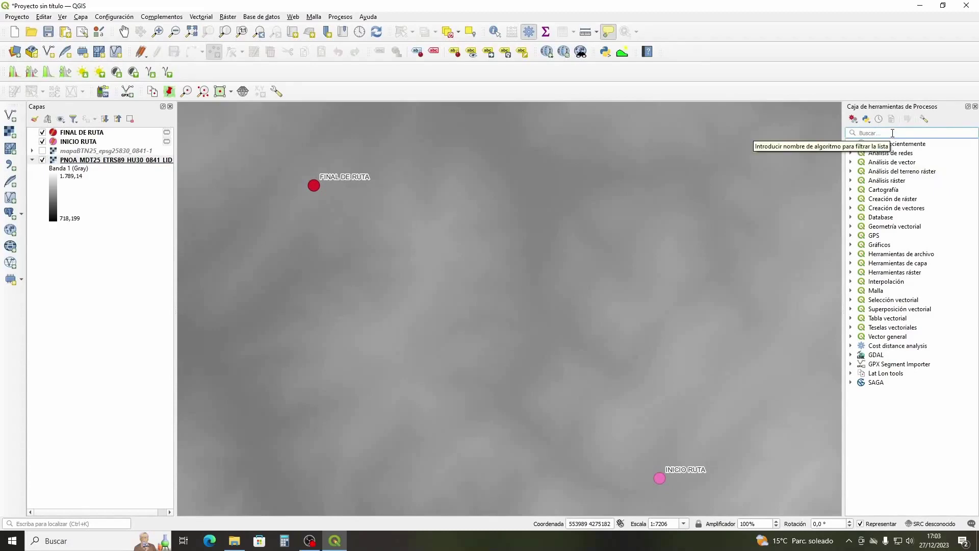
pyautogui.write('MAPA DE')
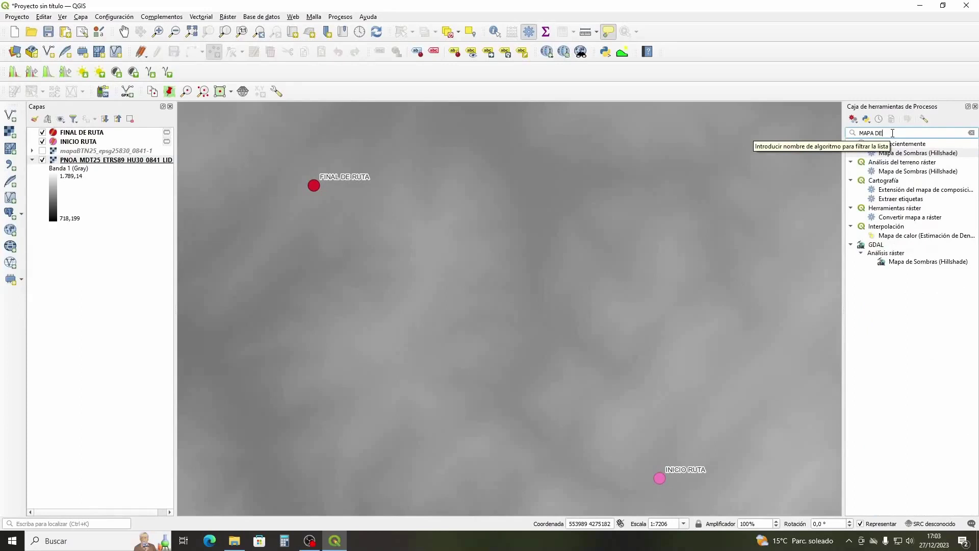
pyautogui.write(' SOMBRAS')
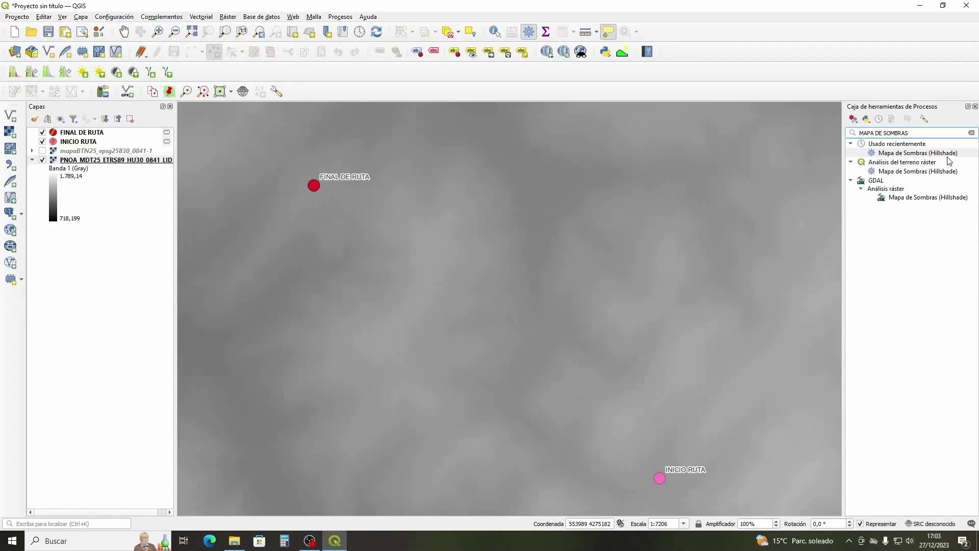
pyautogui.doubleClick(908, 153)
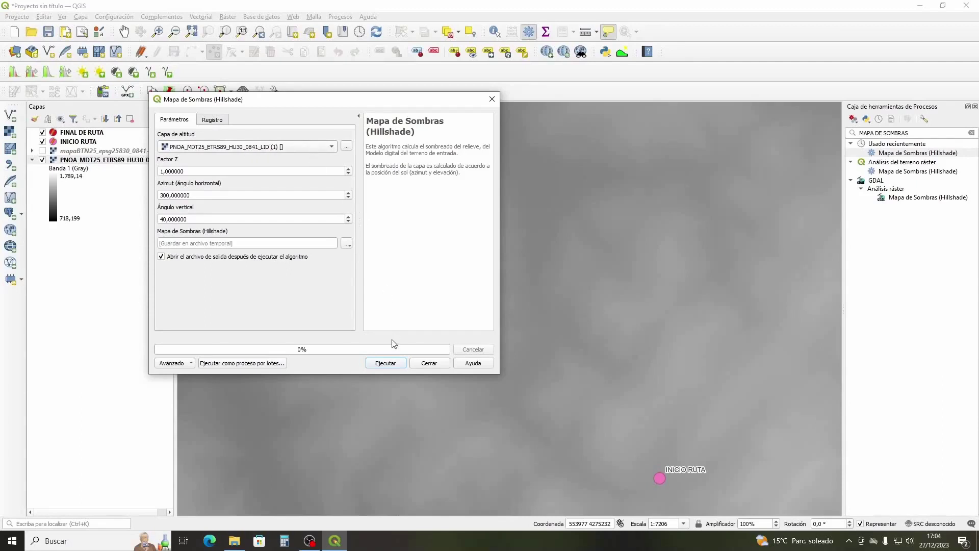
pyautogui.click(389, 365)
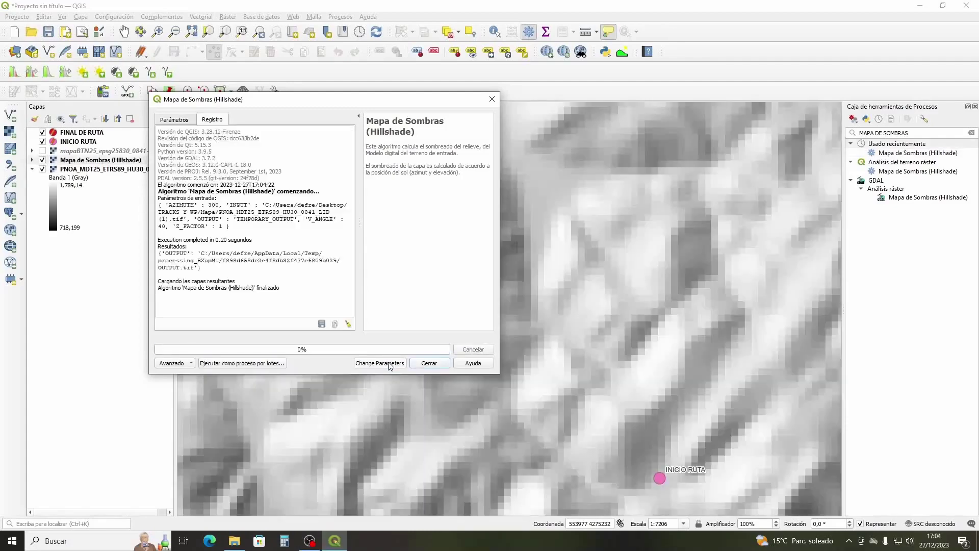
pyautogui.click(492, 99)
# Examine the hillshade relief around the route start and end points and expand the hillshade layer's legend
pyautogui.scroll(-1, 383, 261)
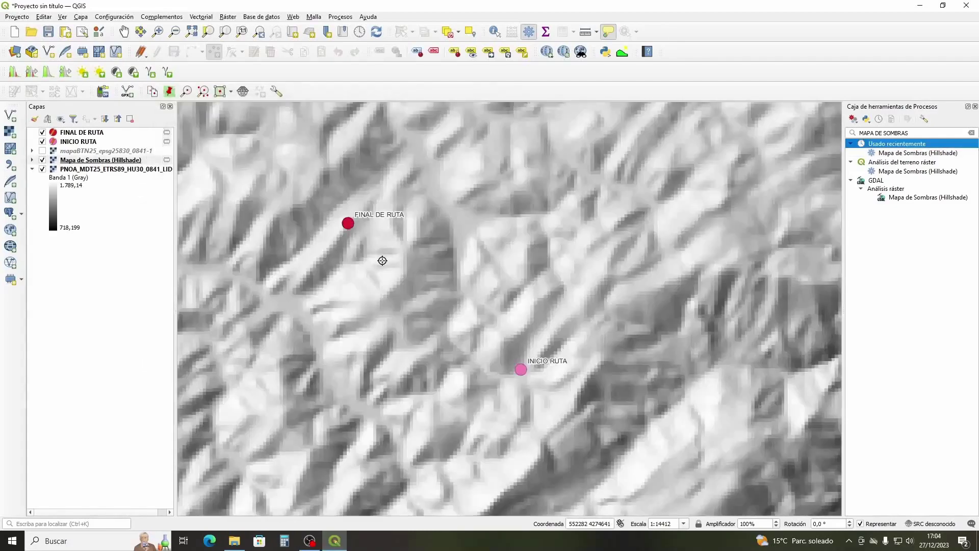
pyautogui.scroll(-1, 383, 261)
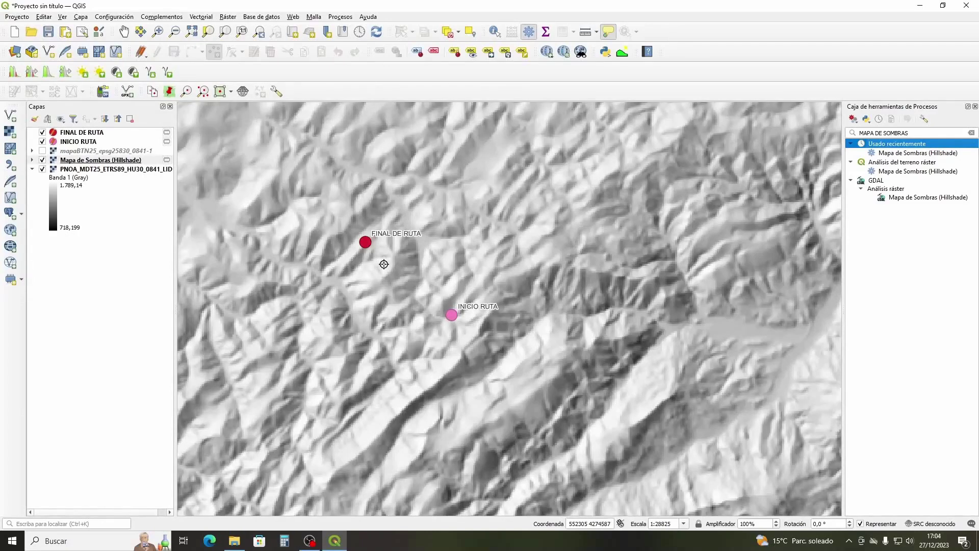
pyautogui.scroll(-1, 384, 264)
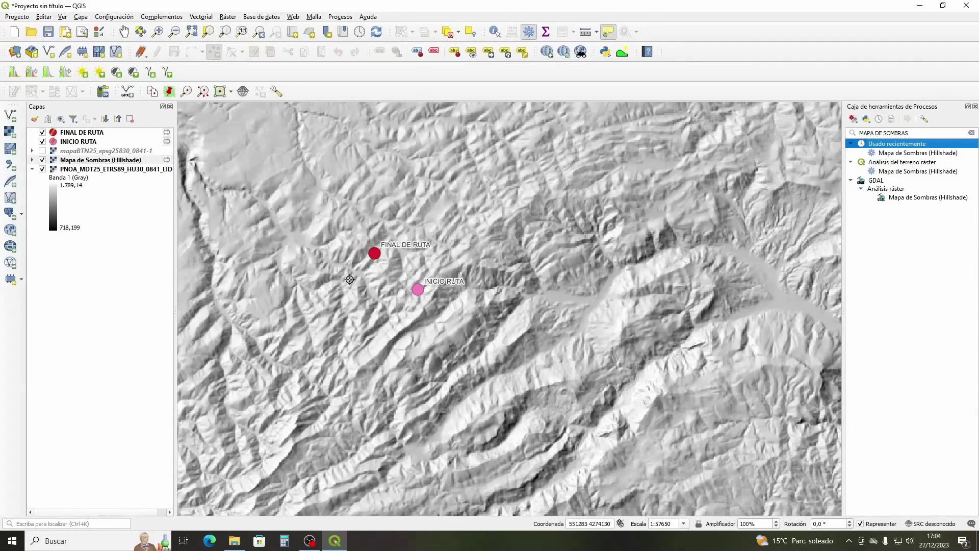
pyautogui.scroll(1, 350, 279)
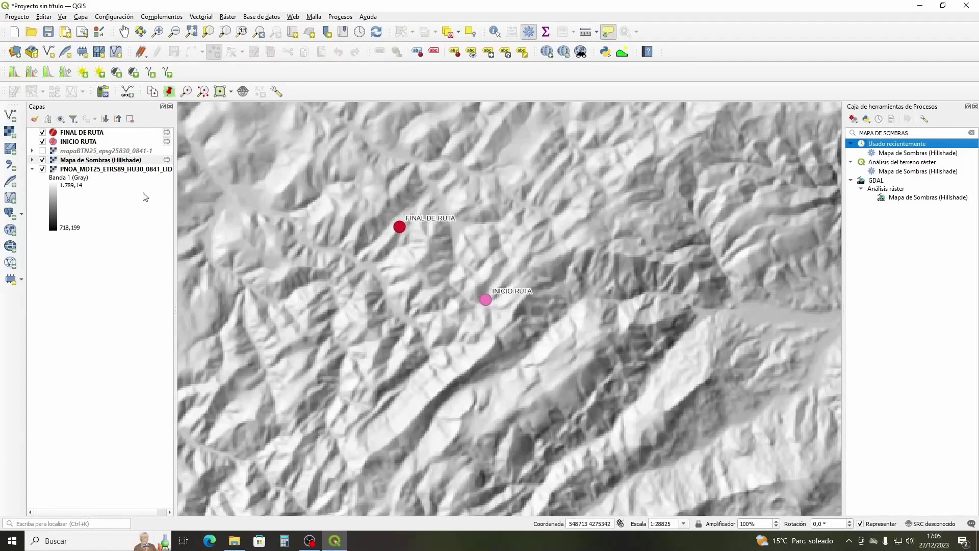
pyautogui.click(33, 160)
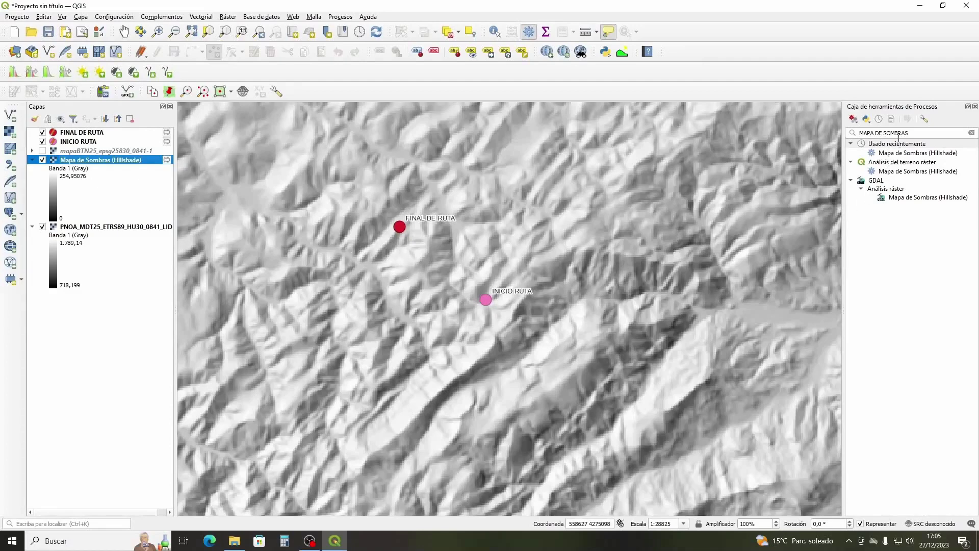
# Search the processing algorithms for PENDIENTE in place of the hillshade search
pyautogui.click(918, 131)
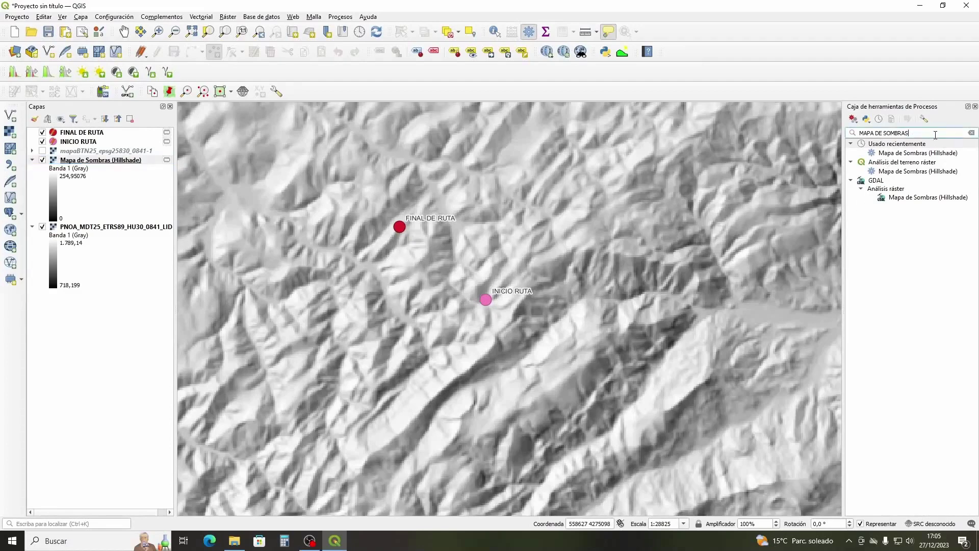
pyautogui.press('BackSpace')
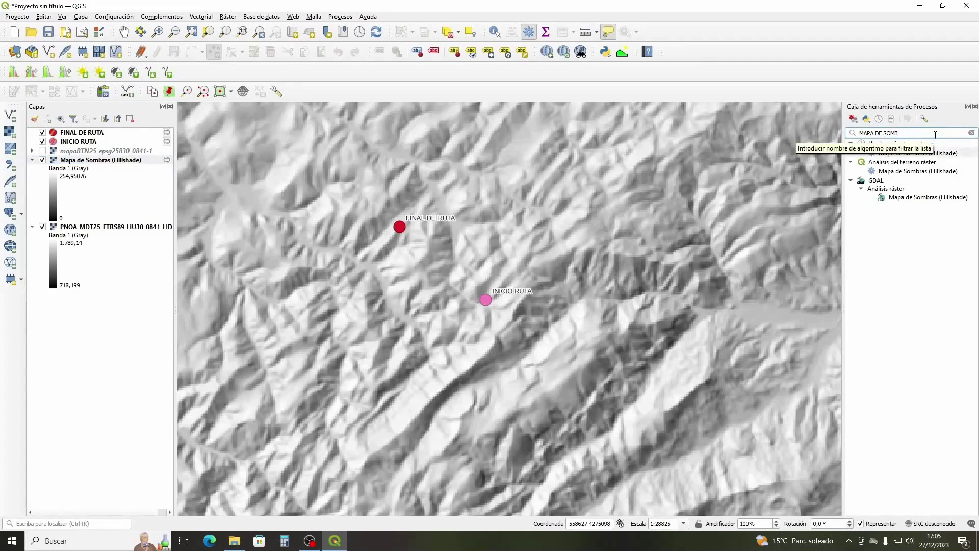
pyautogui.press('BackSpace')
pyautogui.press('BackSpace')
pyautogui.press('BackSpace')
pyautogui.press('BackSpace')
pyautogui.press('BackSpace')
pyautogui.press('BackSpace')
pyautogui.press('BackSpace')
pyautogui.press('BackSpace')
pyautogui.press('BackSpace')
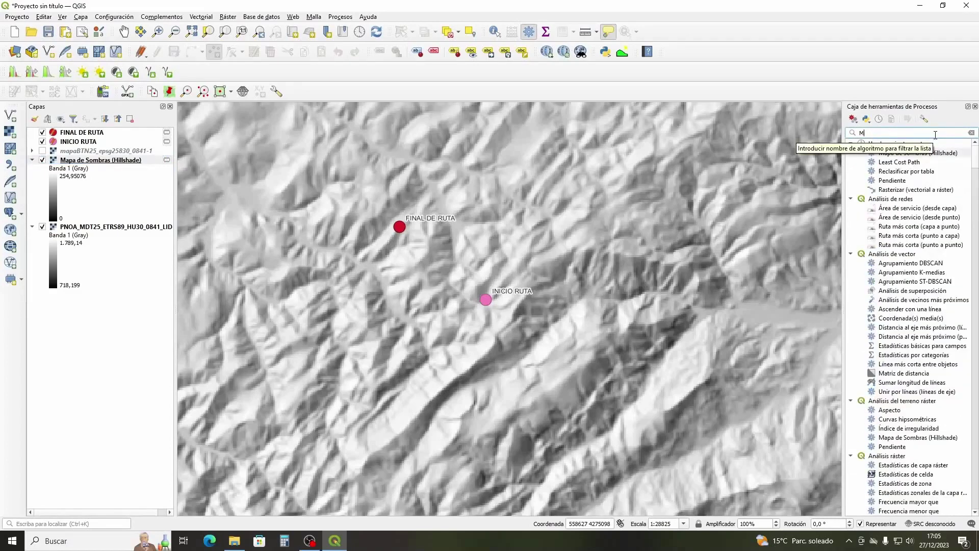
pyautogui.write('PEND')
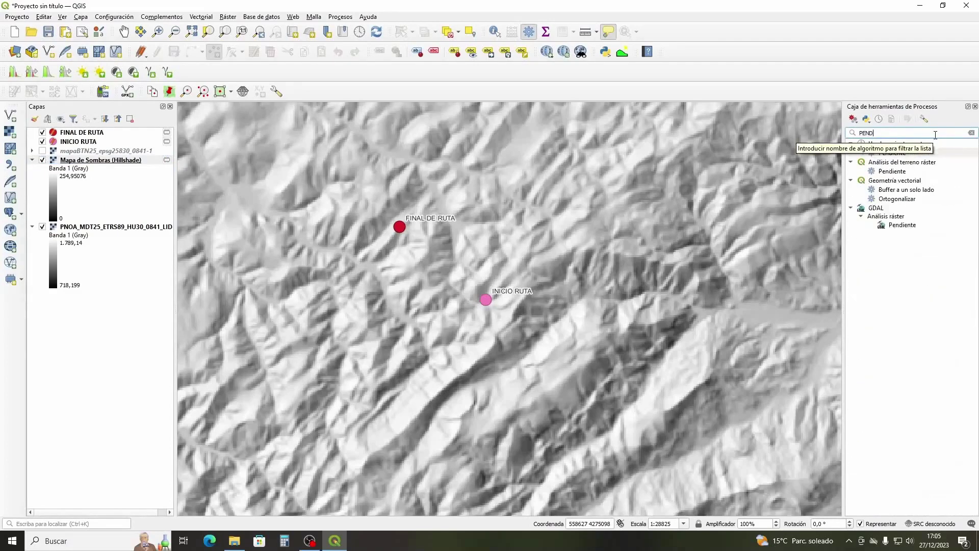
pyautogui.write('IENTES')
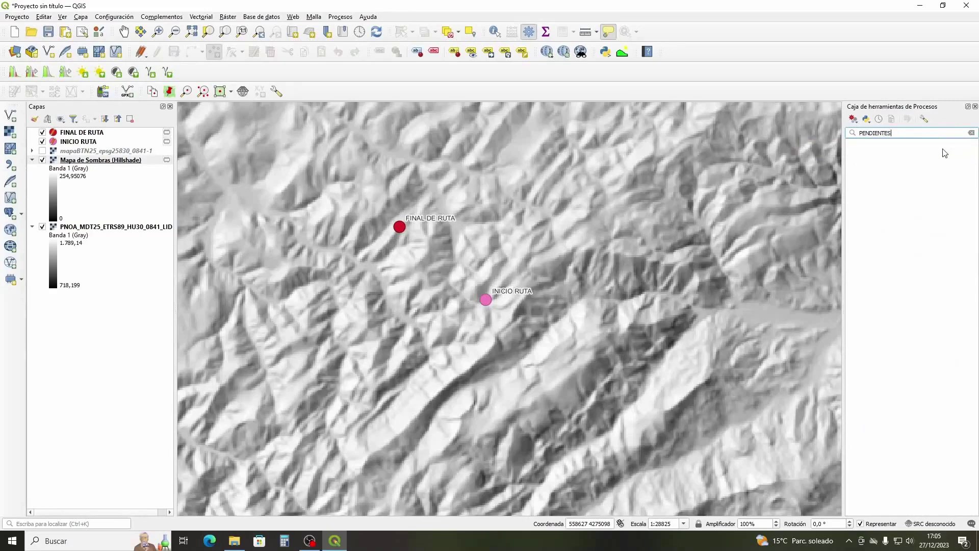
pyautogui.press('BackSpace')
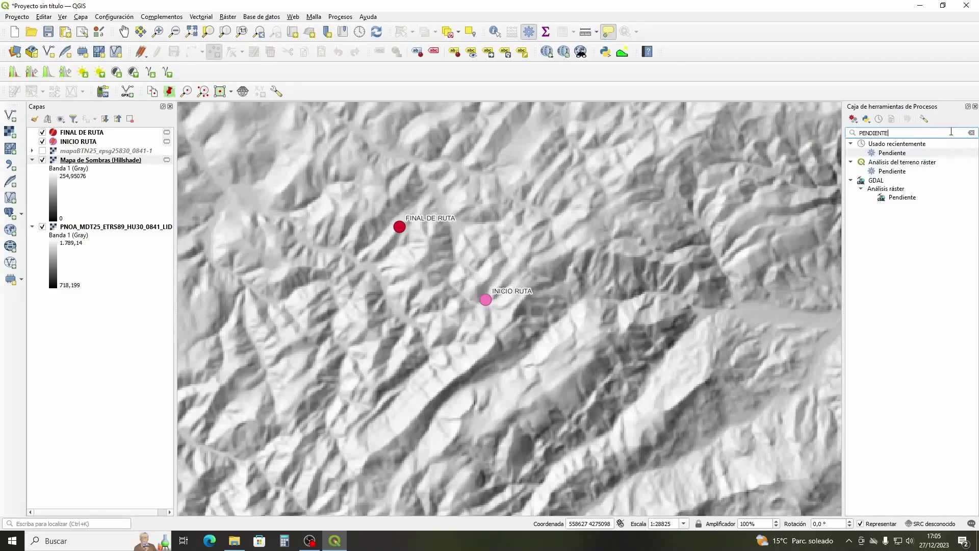
# Run the Pendiente algorithm on the Mapa de Sombras (Hillshade) raster with Z factor 1, saving to a temporary file
pyautogui.doubleClick(894, 153)
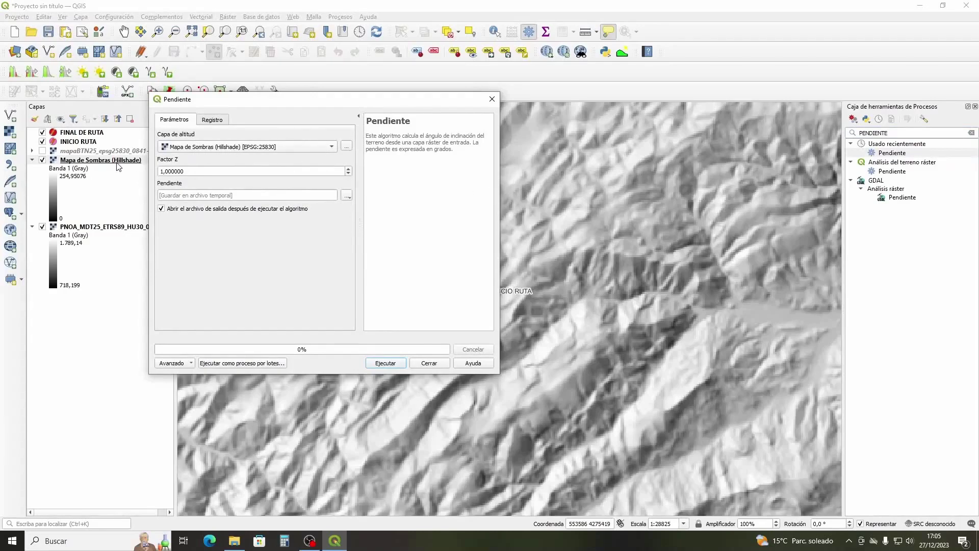
pyautogui.click(331, 148)
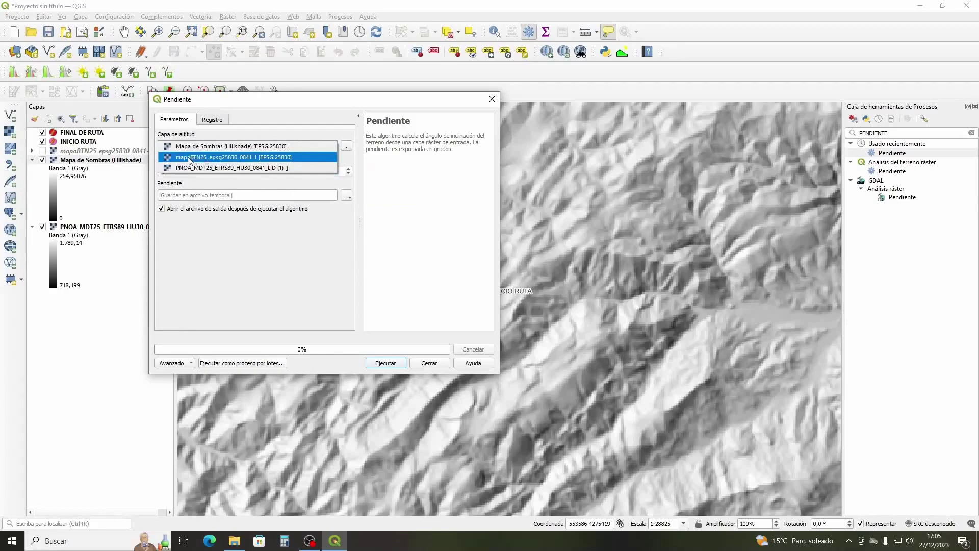
pyautogui.click(211, 147)
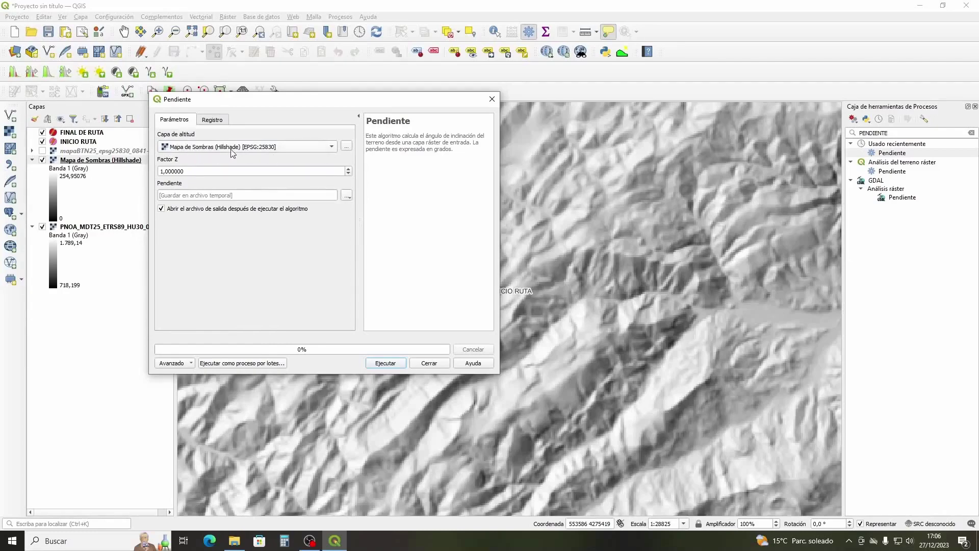
pyautogui.click(385, 363)
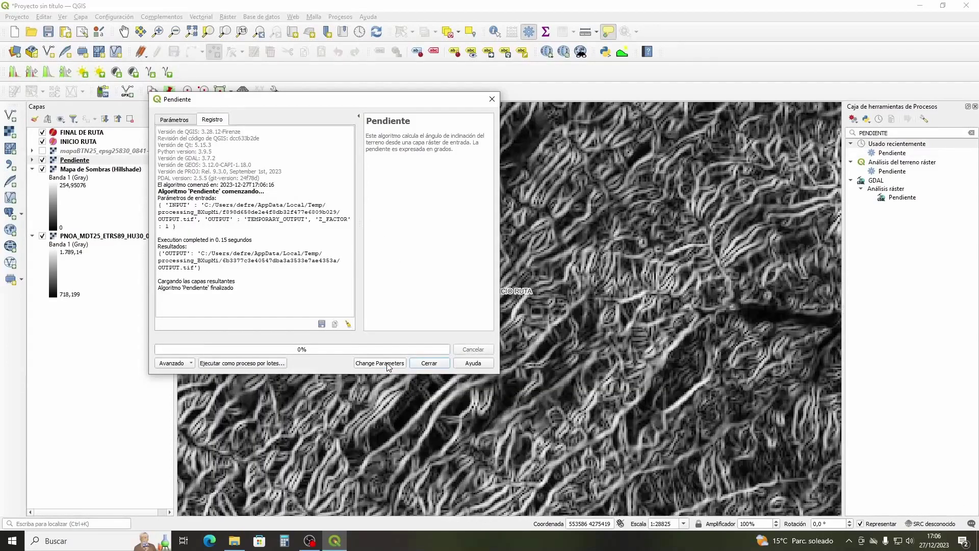
pyautogui.click(492, 99)
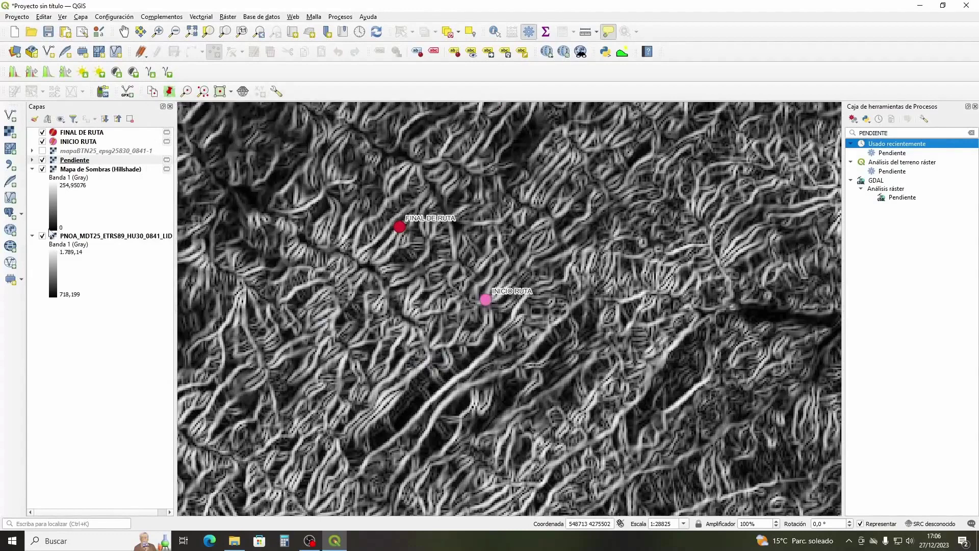
# Compare the slope, hillshade and elevation rasters by switching their visibility, leaving only the Pendiente raster shown under the route points
pyautogui.click(42, 169)
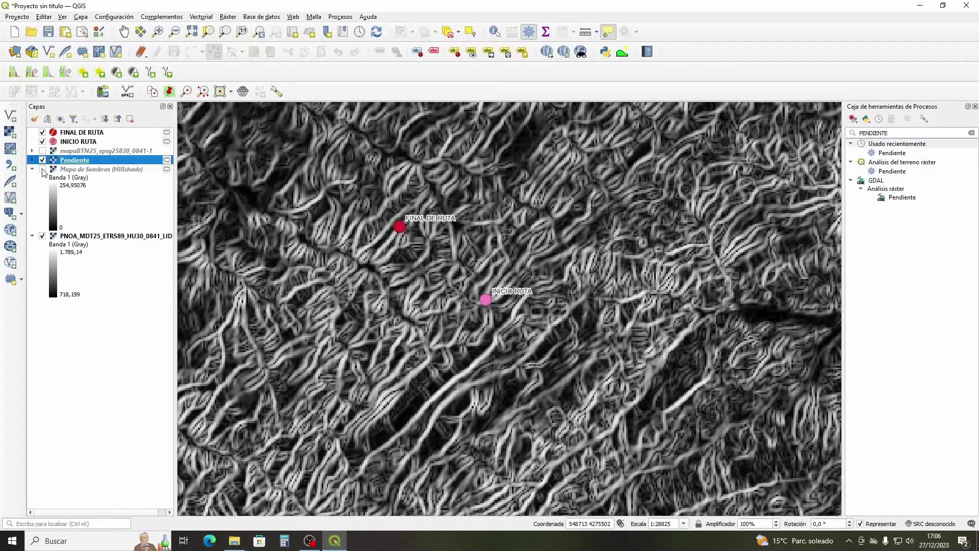
pyautogui.click(42, 237)
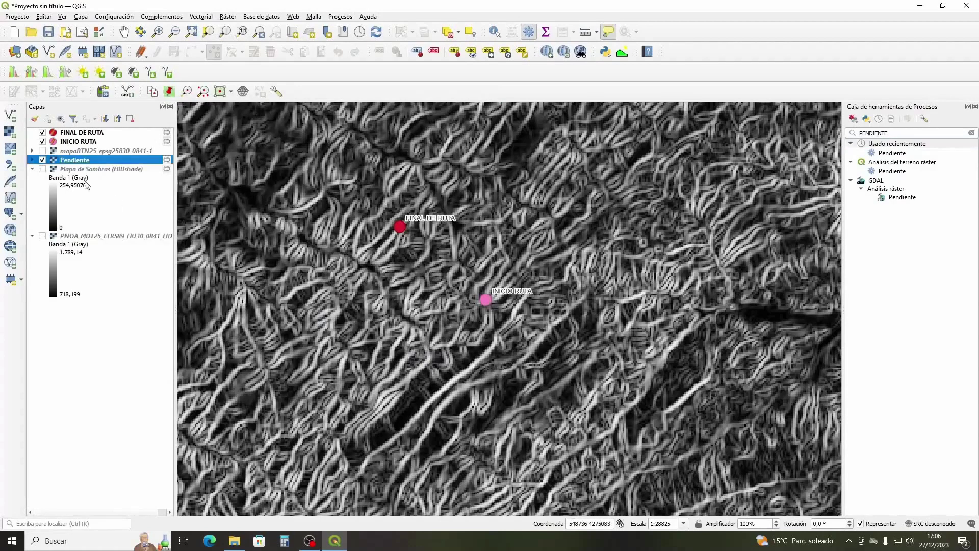
pyautogui.click(42, 169)
pyautogui.click(43, 160)
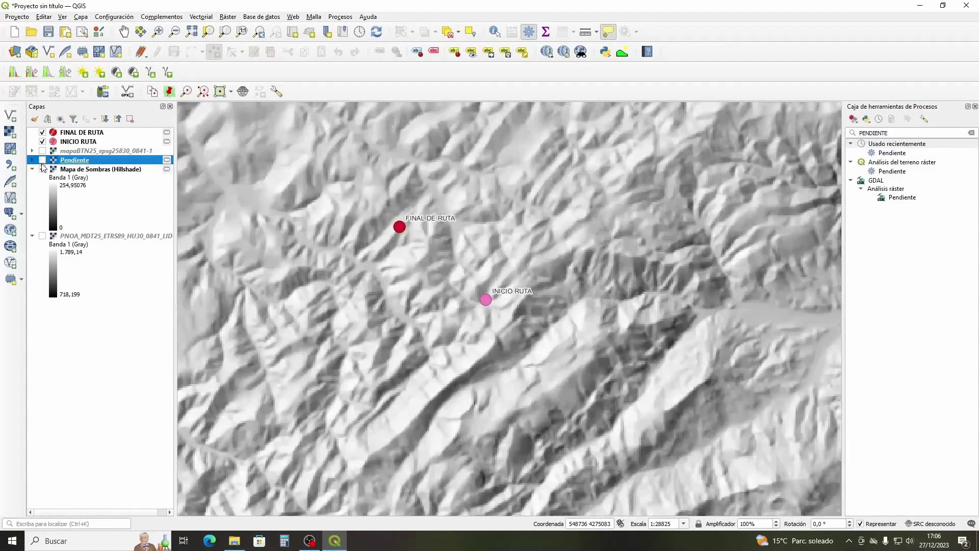
pyautogui.click(43, 236)
pyautogui.click(43, 169)
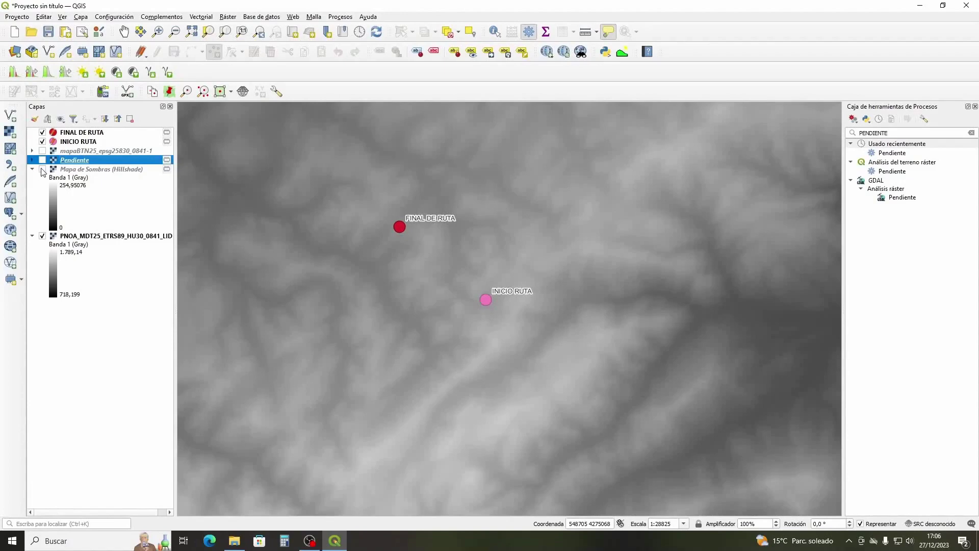
pyautogui.click(42, 169)
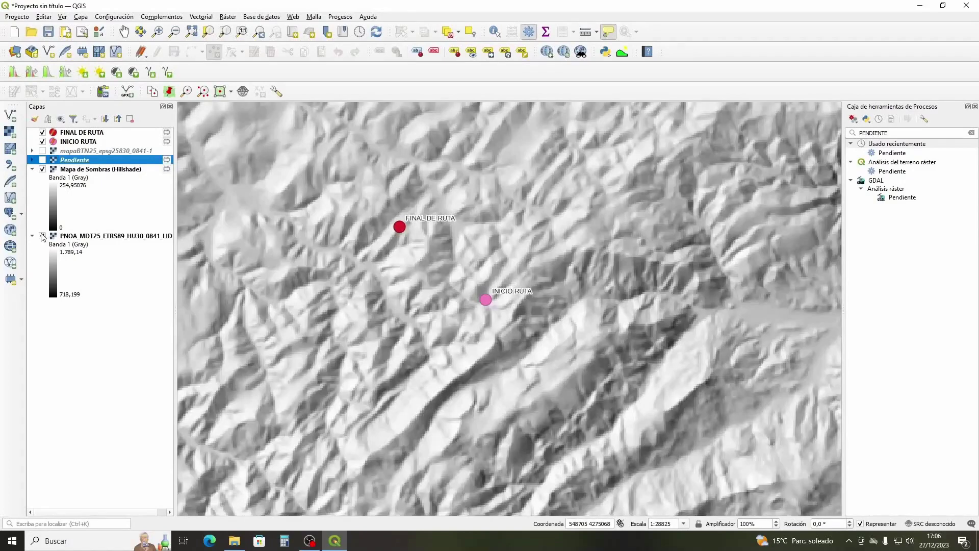
pyautogui.click(42, 236)
pyautogui.click(42, 169)
pyautogui.click(42, 160)
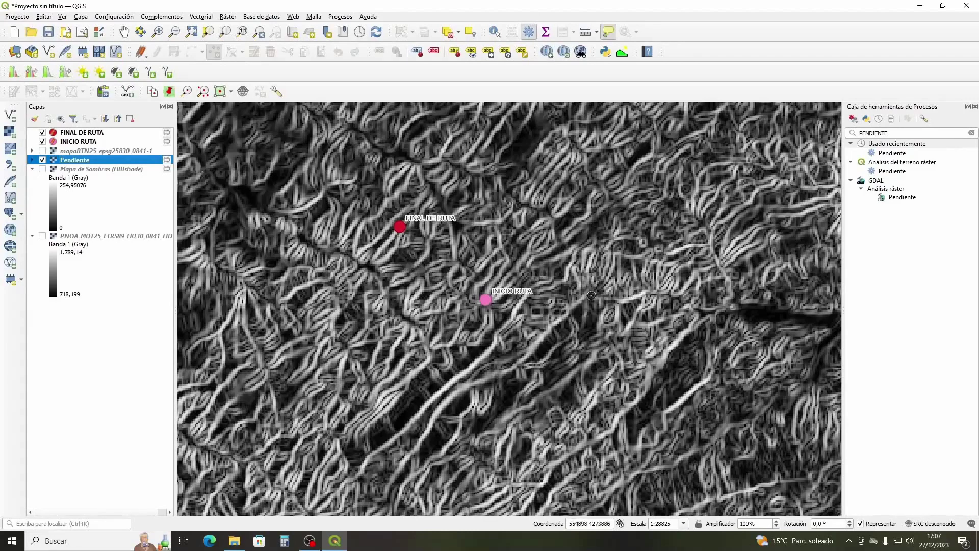
# Search the processing algorithms for RECLASIFICAR in place of the slope search
pyautogui.click(895, 132)
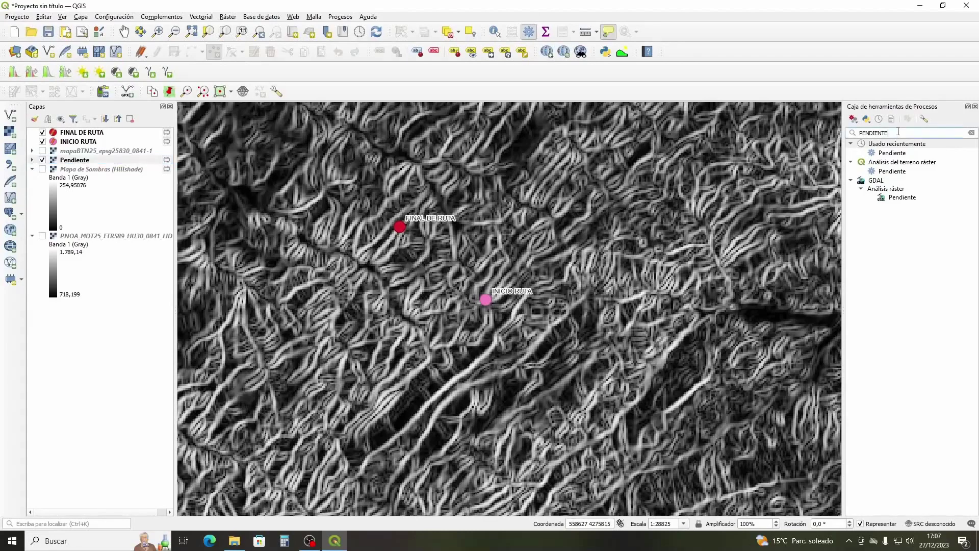
pyautogui.press('BackSpace')
pyautogui.press('BackSpace')
pyautogui.press('BackSpace')
pyautogui.press('BackSpace')
pyautogui.press('BackSpace')
pyautogui.press('BackSpace')
pyautogui.press('BackSpace')
pyautogui.press('BackSpace')
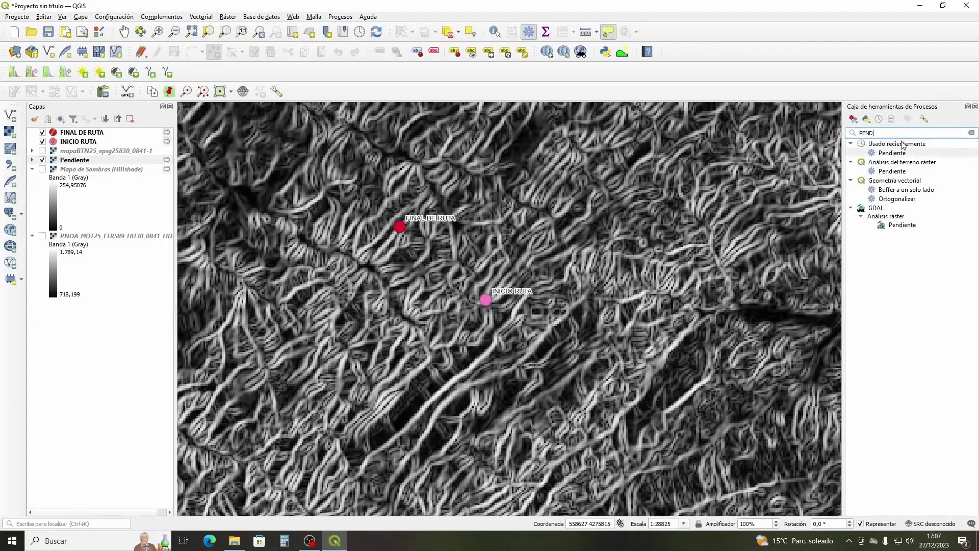
pyautogui.press('BackSpace')
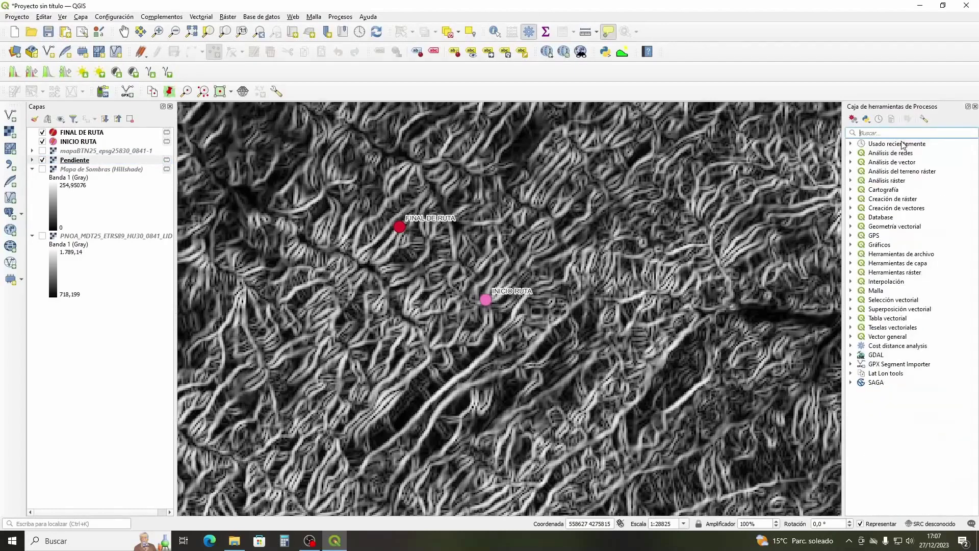
pyautogui.write('RECL')
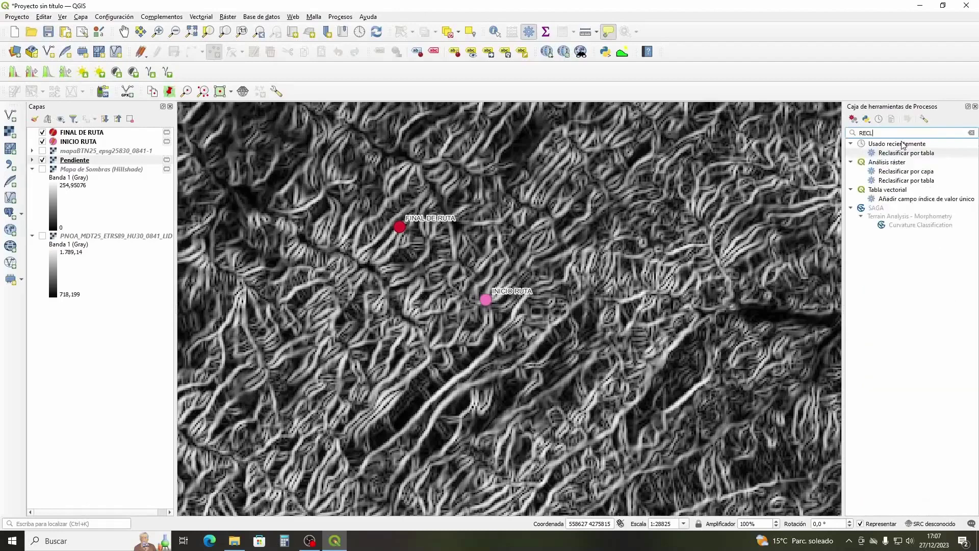
pyautogui.write('ASIFICAR')
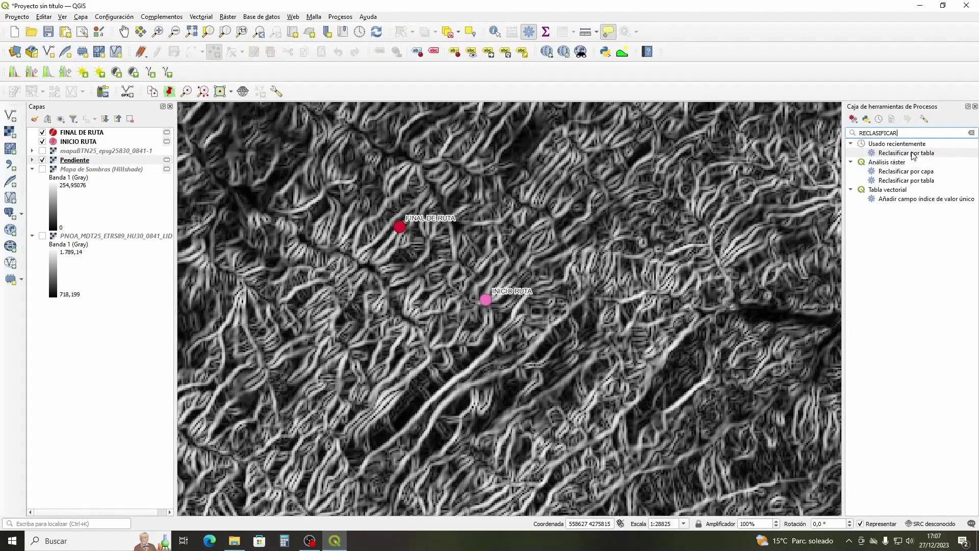
# Open the Reclasificar por tabla algorithm and choose the Pendiente raster as its input layer
pyautogui.click(913, 153)
pyautogui.doubleClick(913, 154)
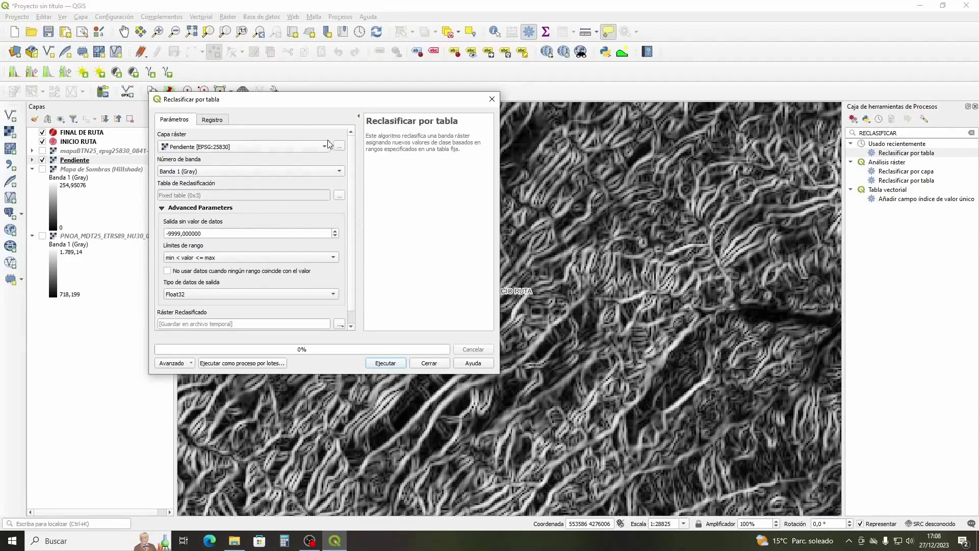
pyautogui.moveTo(328, 103); pyautogui.dragTo(376, 118)
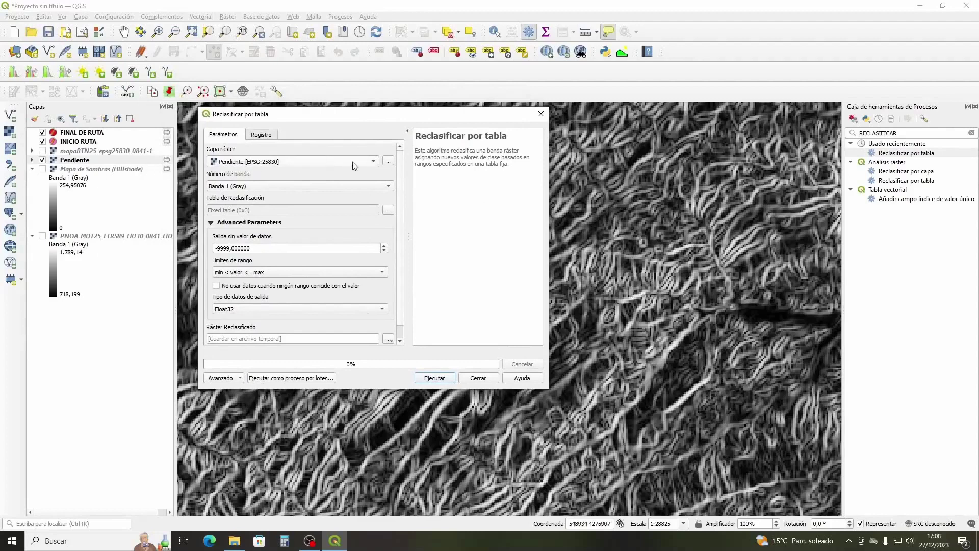
pyautogui.click(375, 162)
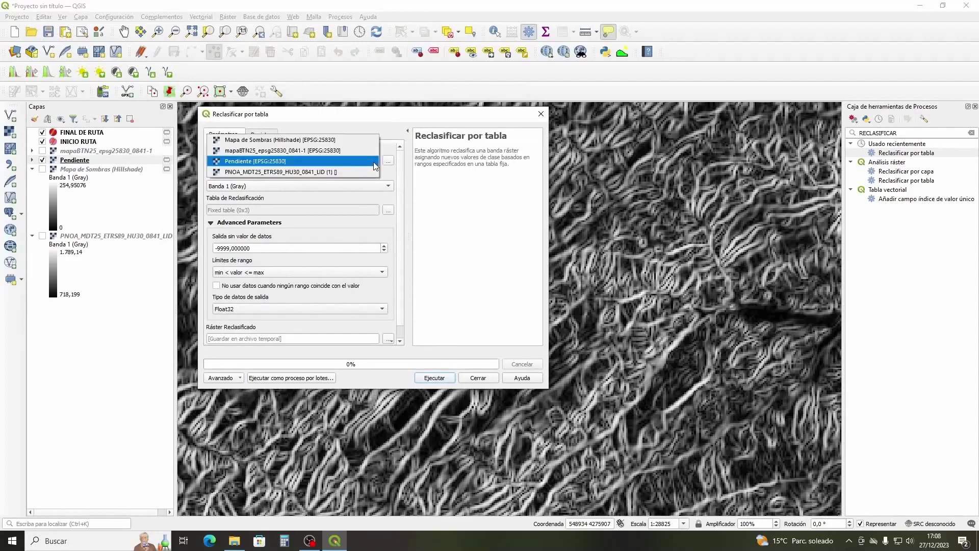
pyautogui.click(332, 161)
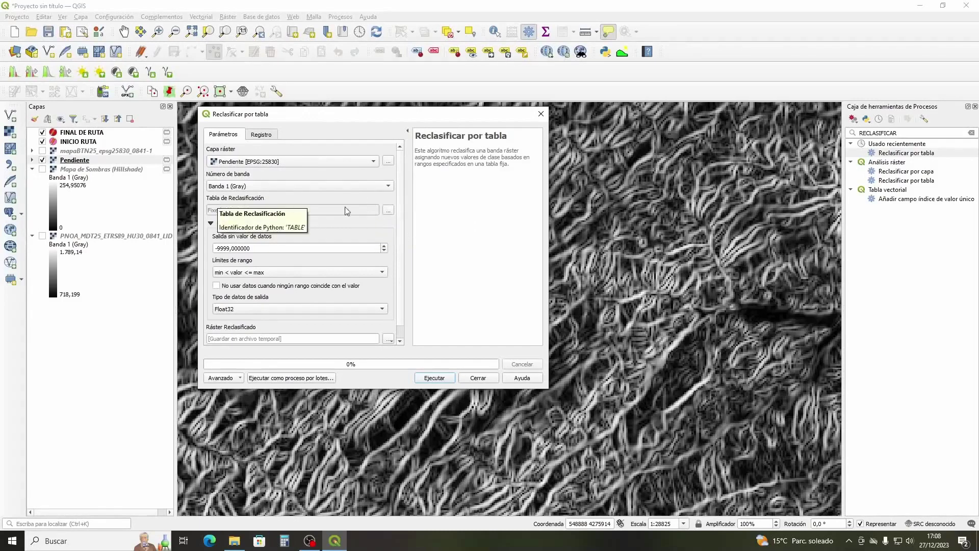
# Open the reclassification table for editing and add five empty rows
pyautogui.click(388, 211)
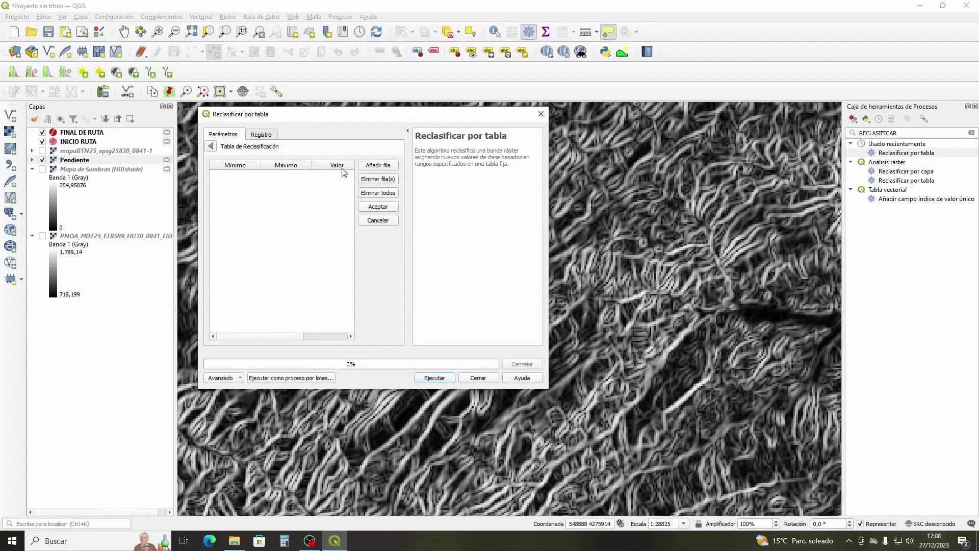
pyautogui.click(377, 165)
pyautogui.click(378, 166)
pyautogui.click(378, 166)
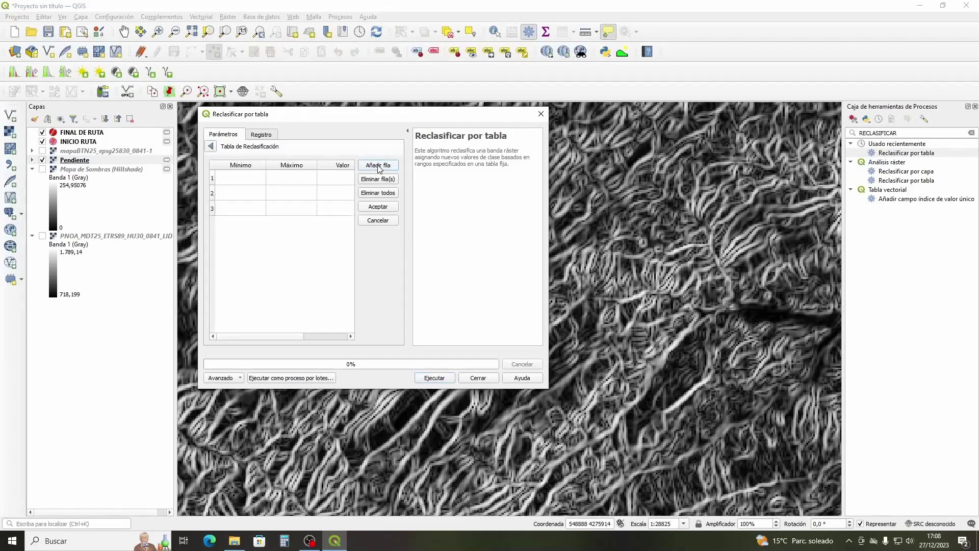
pyautogui.click(378, 166)
pyautogui.click(378, 166)
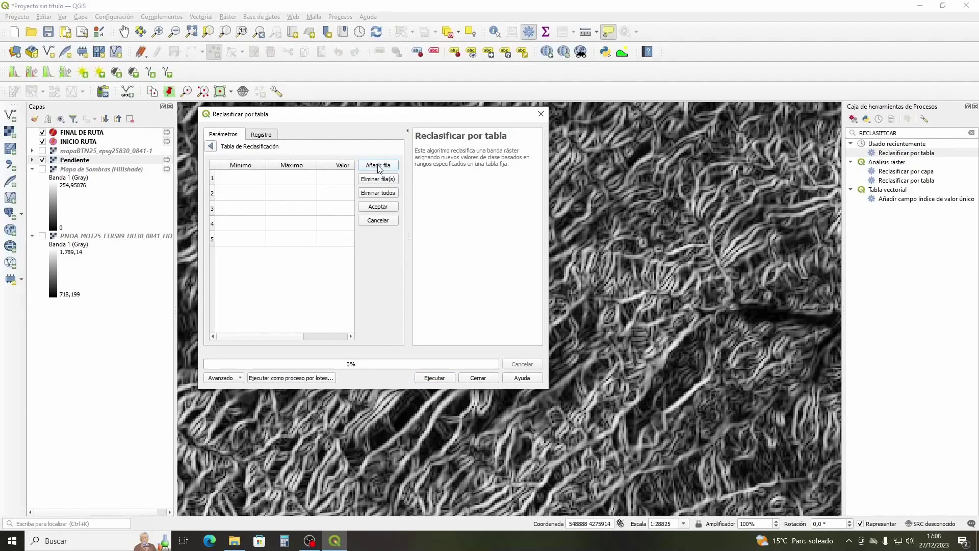
# Expand the Pendiente raster's legend and fill the first table row with minimum 0, maximum 10 and value 1
pyautogui.click(32, 160)
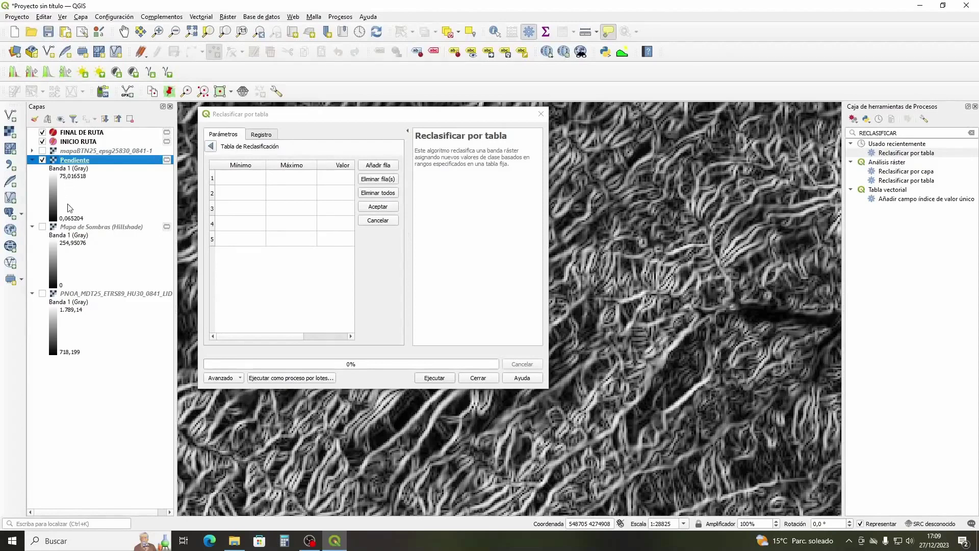
pyautogui.click(240, 182)
pyautogui.write('0')
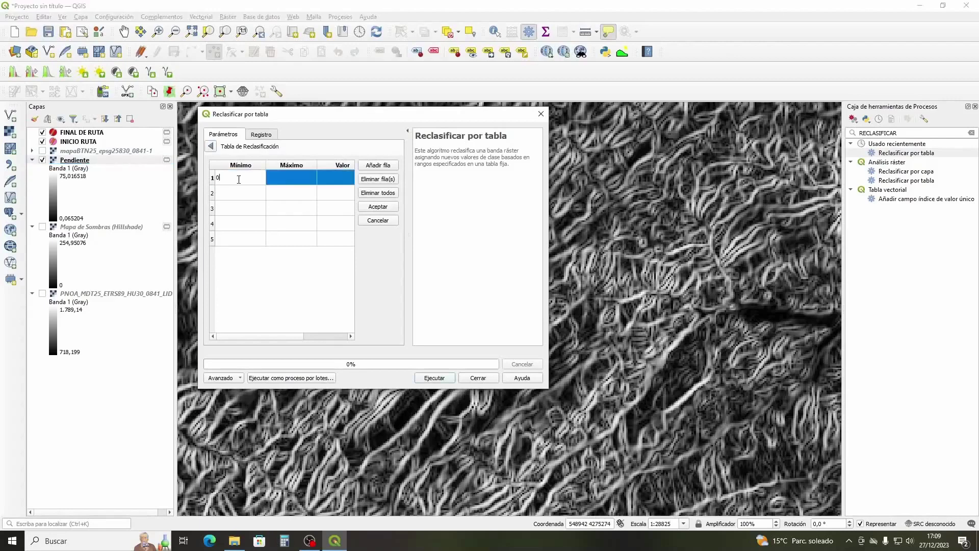
pyautogui.press('Return')
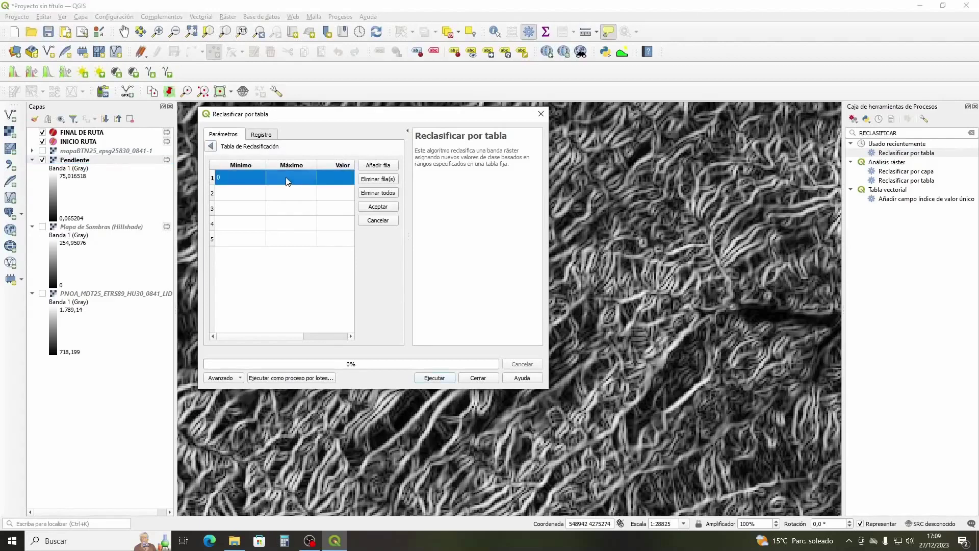
pyautogui.click(288, 181)
pyautogui.write('10')
pyautogui.press('Tab')
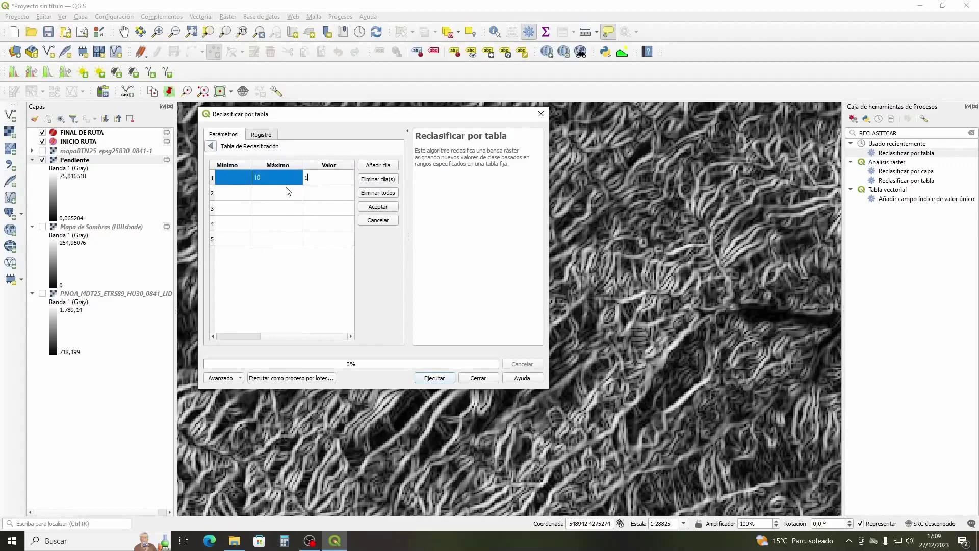
pyautogui.write('1')
# Fill the second reclassification row with minimum 11, maximum 20 and value 3
pyautogui.click(242, 199)
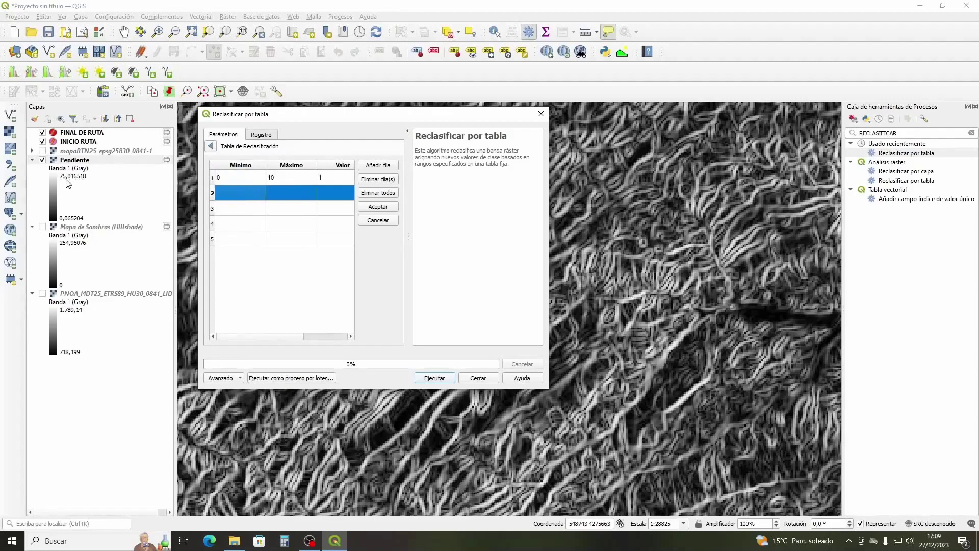
pyautogui.doubleClick(220, 193)
pyautogui.click(275, 197)
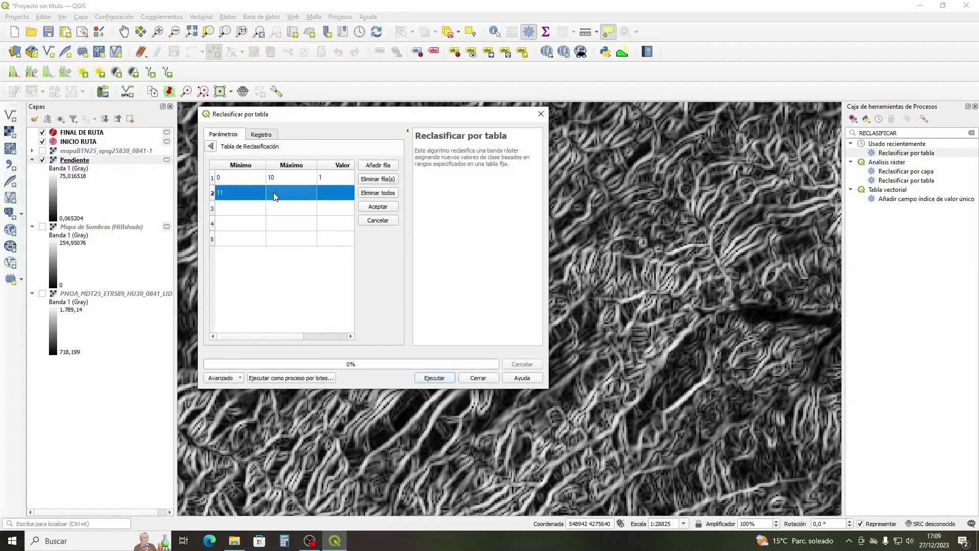
pyautogui.write('20')
pyautogui.click(331, 197)
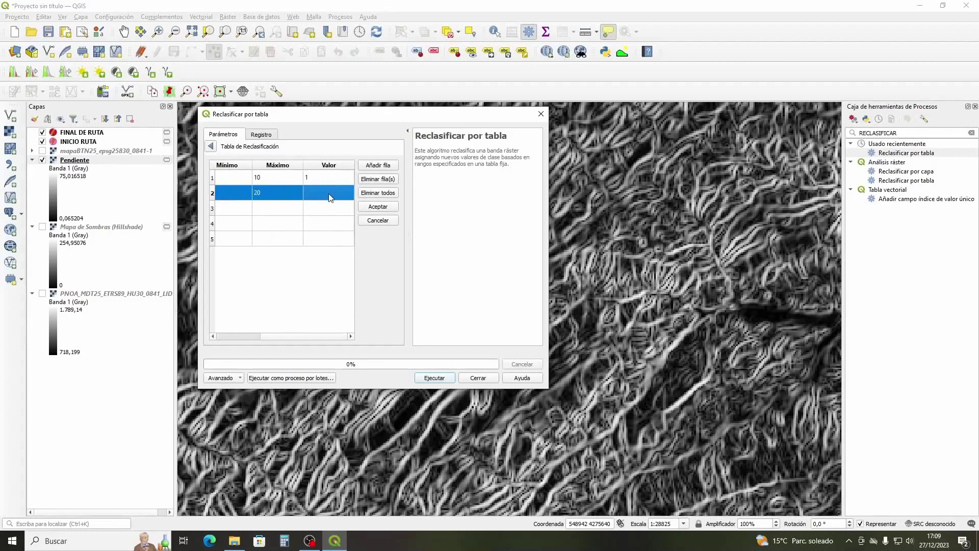
pyautogui.write('3')
# Fill the third reclassification row with minimum 21, maximum 30 and value 5
pyautogui.click(223, 211)
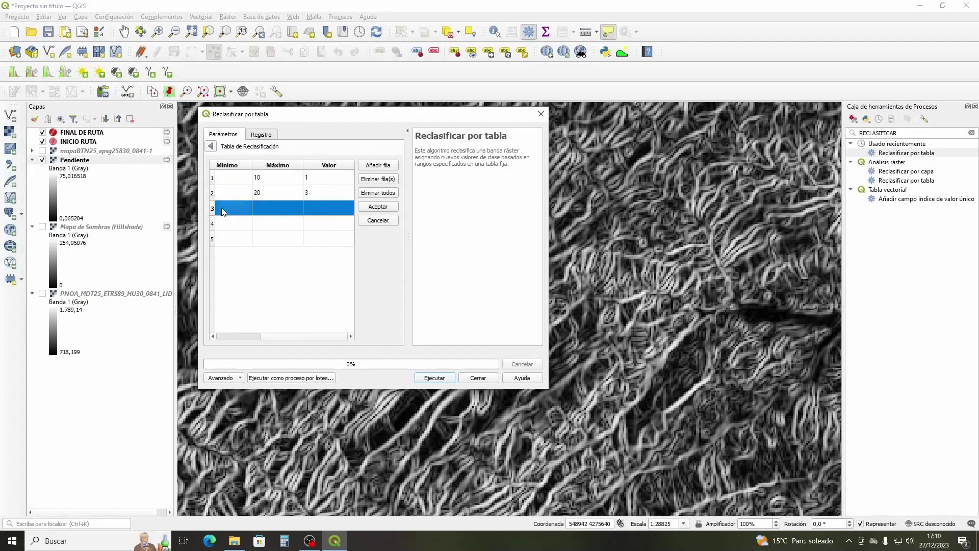
pyautogui.write('2')
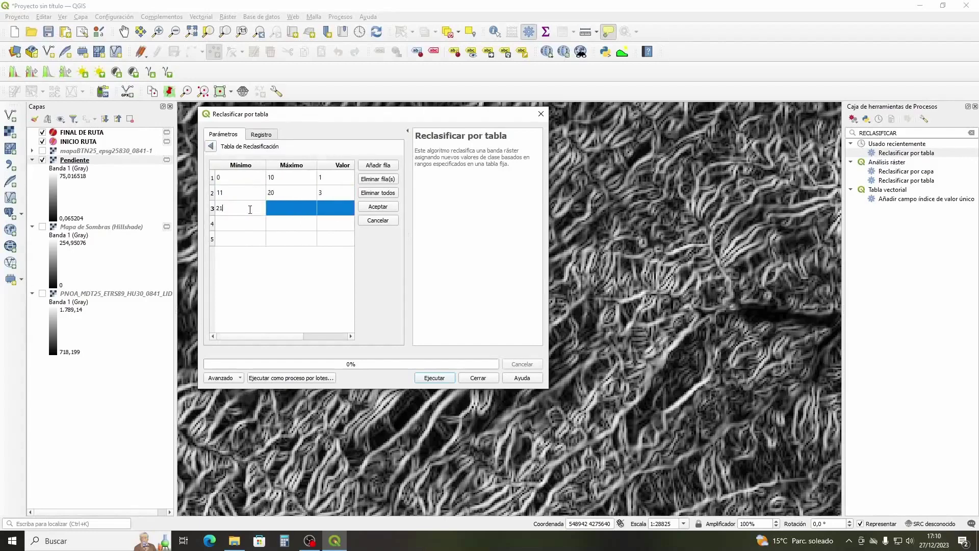
pyautogui.write('1')
pyautogui.press('Return')
pyautogui.click(277, 209)
pyautogui.write('30')
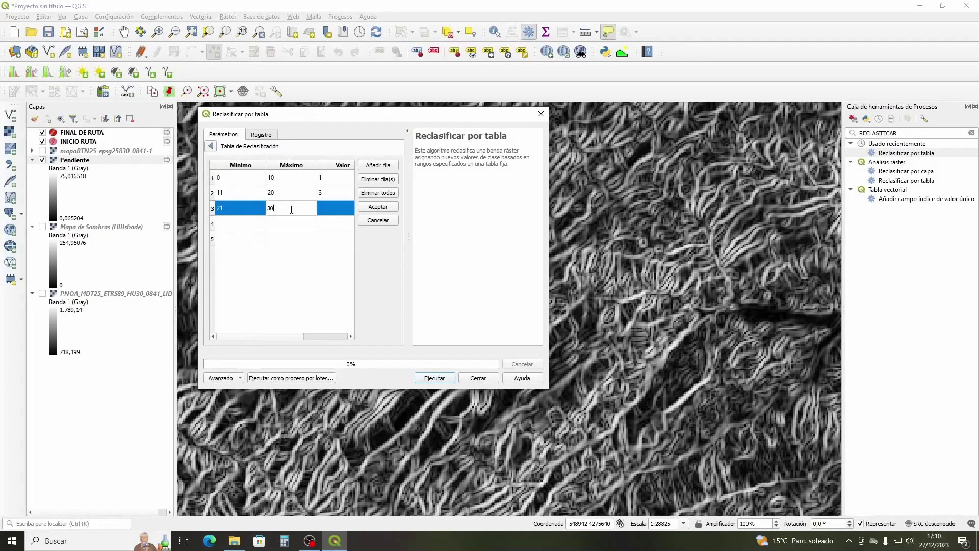
pyautogui.click(324, 213)
pyautogui.write('5')
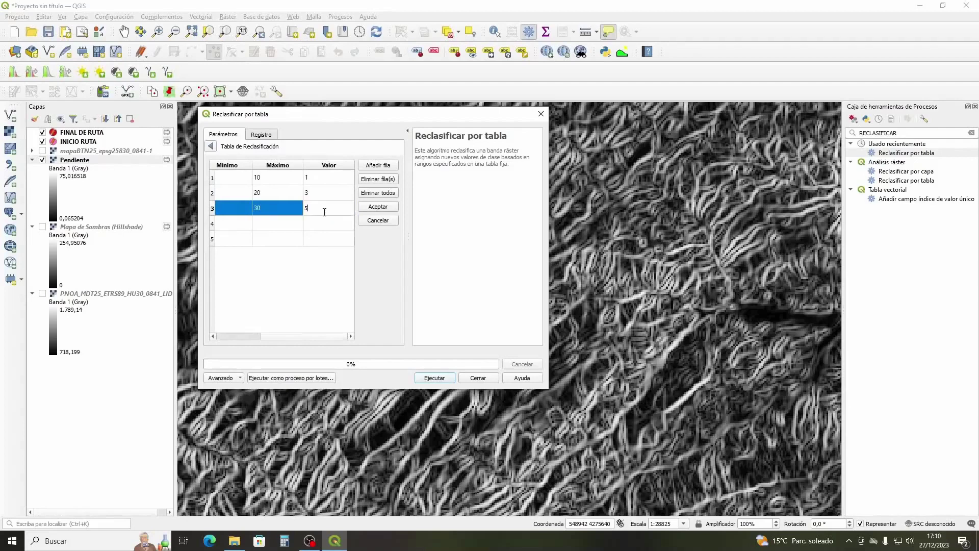
# Fill the fourth reclassification row with minimum 31, maximum 40 and value 7
pyautogui.click(233, 225)
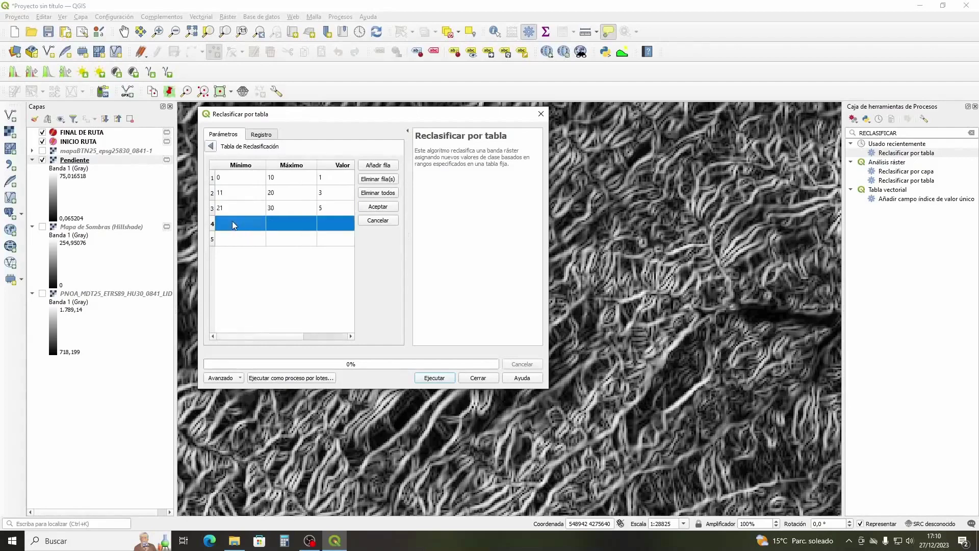
pyautogui.write('31')
pyautogui.click(276, 230)
pyautogui.write('40')
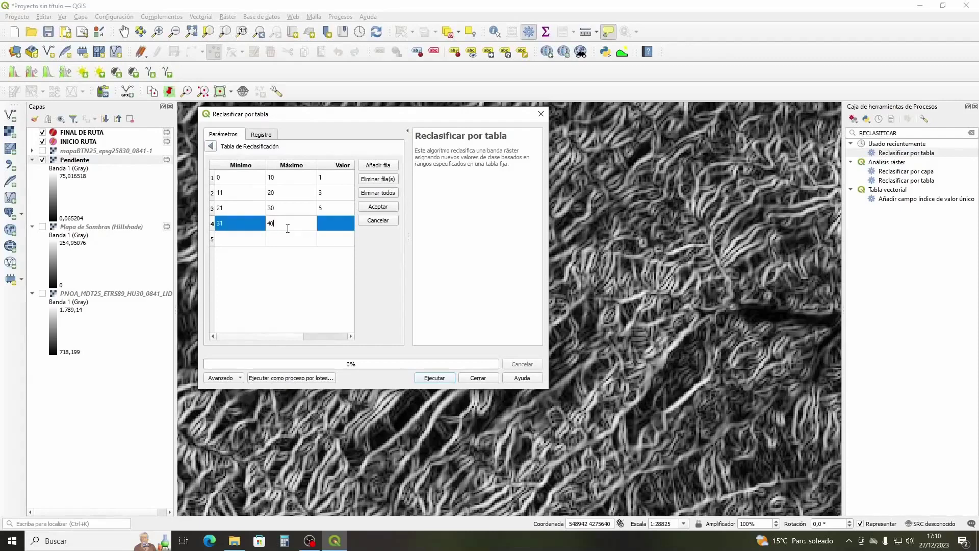
pyautogui.click(329, 229)
pyautogui.write('7')
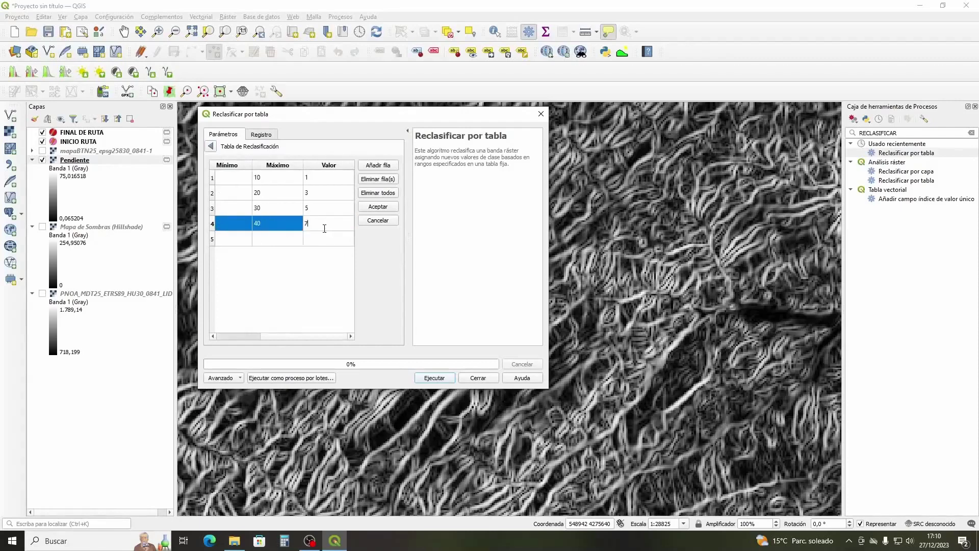
# Fill the fifth reclassification row with minimum 41, maximum 76 and value 9
pyautogui.click(232, 241)
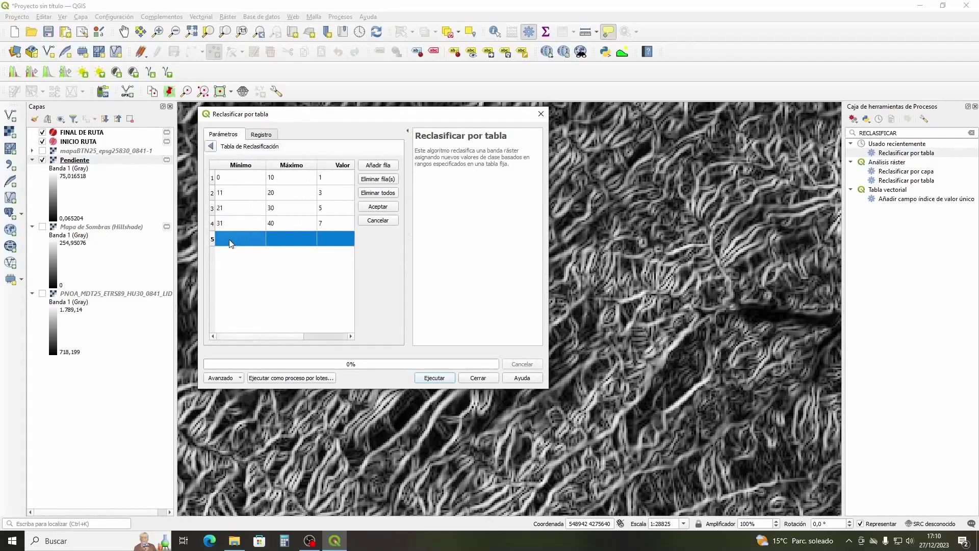
pyautogui.write('41')
pyautogui.press('Return')
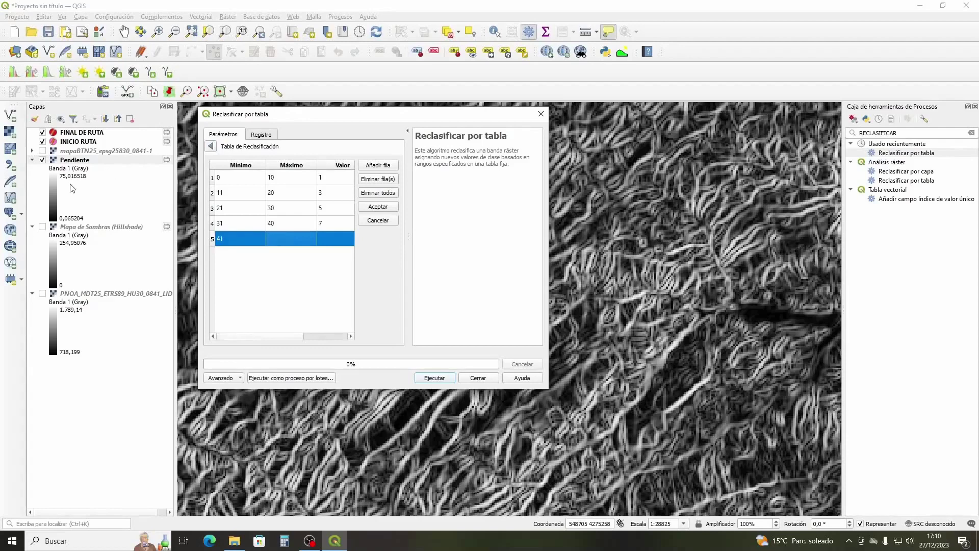
pyautogui.click(286, 243)
pyautogui.write('76')
pyautogui.click(333, 242)
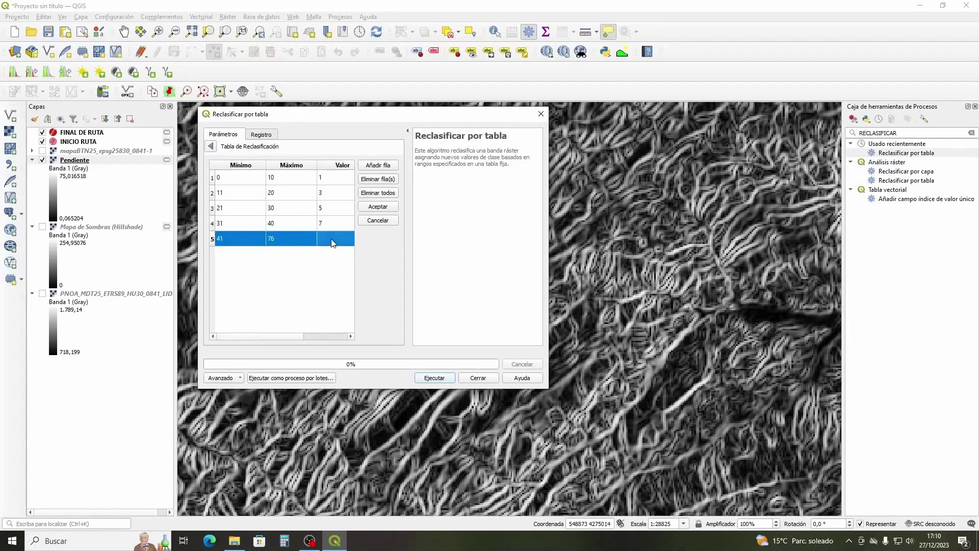
pyautogui.write('9')
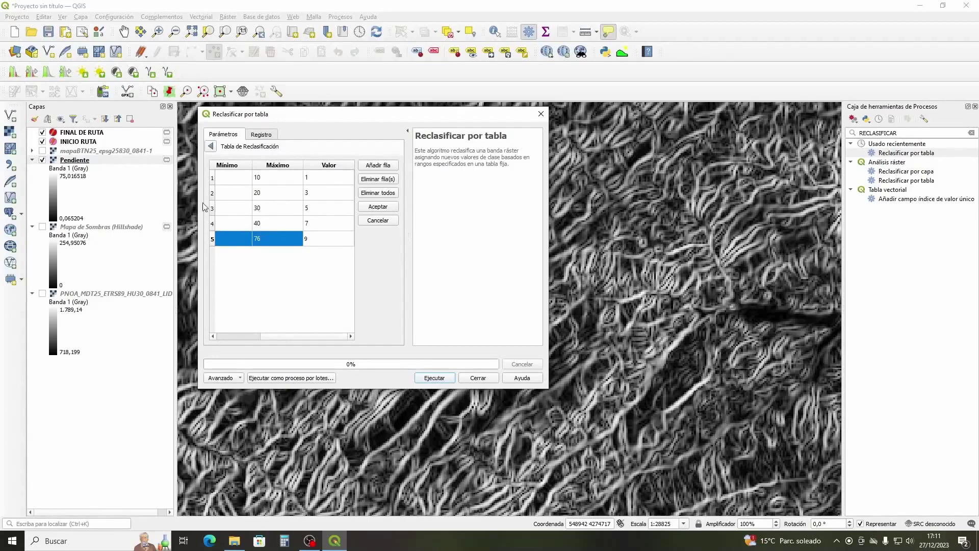
# Widen the dialog to review all columns of the reclassification table and accept the table
pyautogui.moveTo(197, 202); pyautogui.dragTo(184, 203)
pyautogui.click(213, 241)
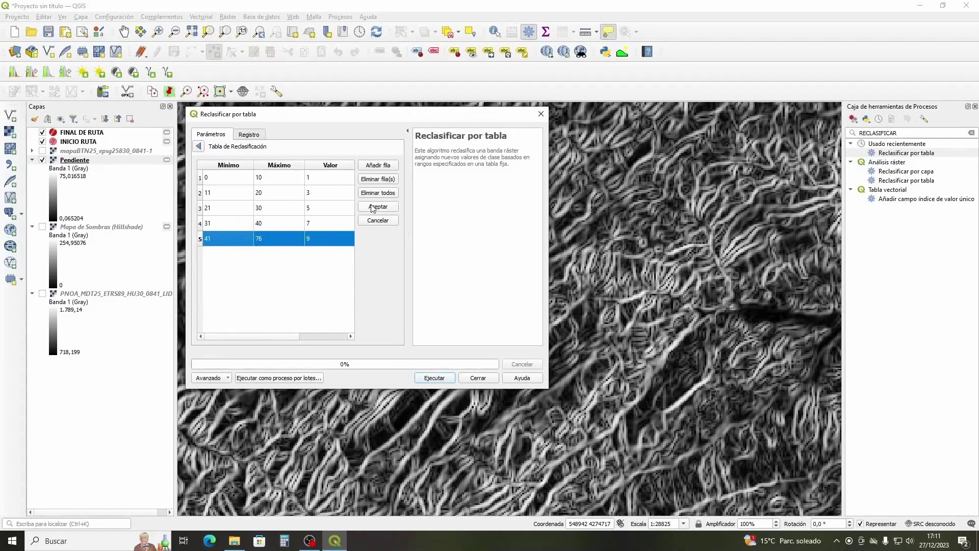
pyautogui.click(378, 207)
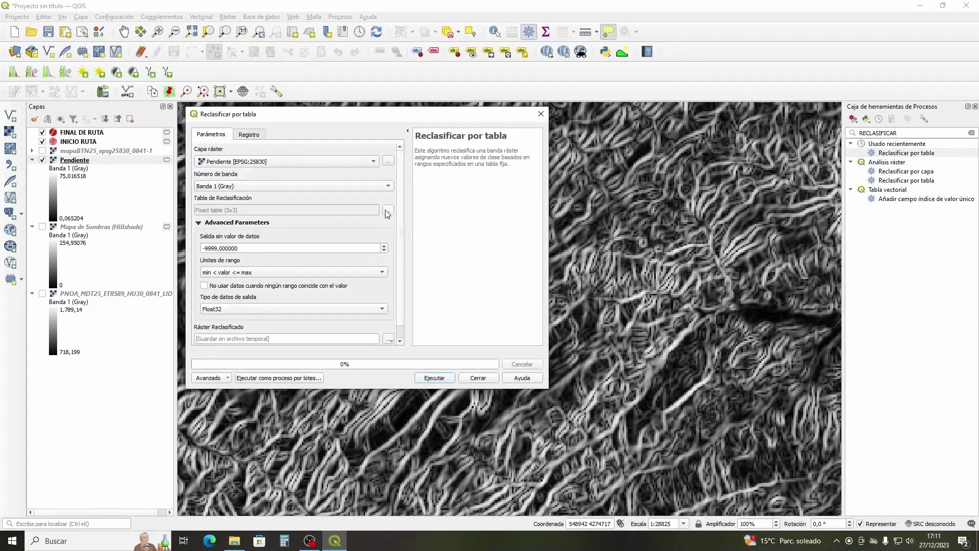
pyautogui.click(388, 211)
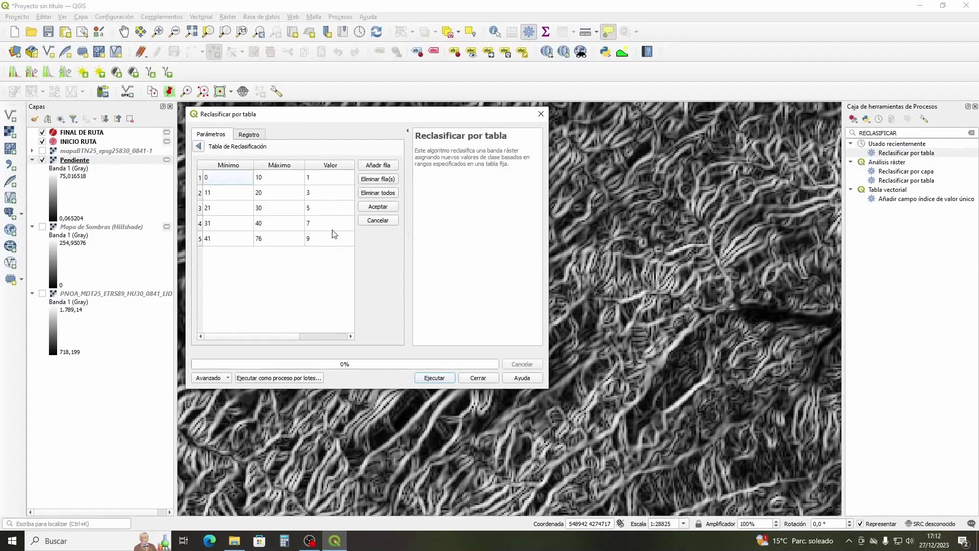
pyautogui.click(377, 207)
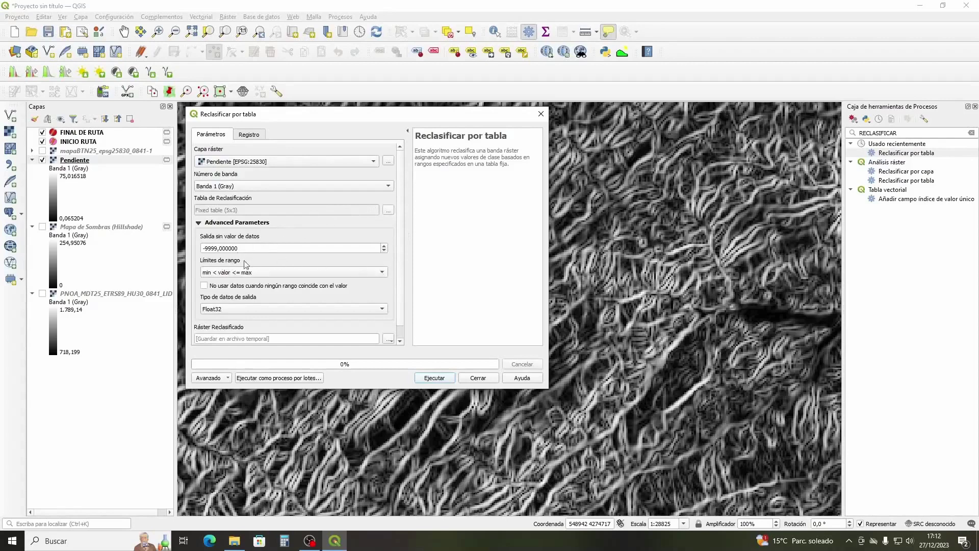
# Set the range boundaries to min <= valor <= max, run the reclassification to a temporary file and close the dialog
pyautogui.click(383, 271)
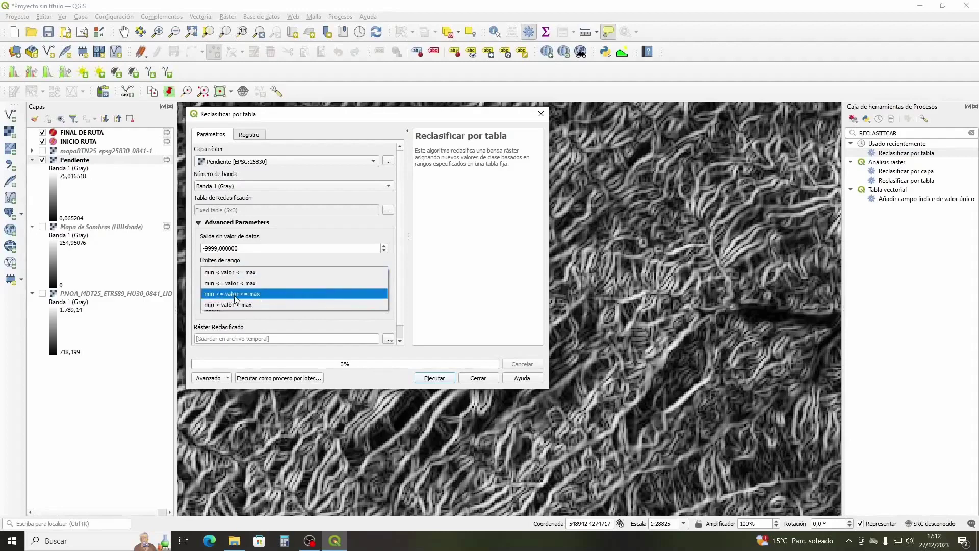
pyautogui.click(269, 295)
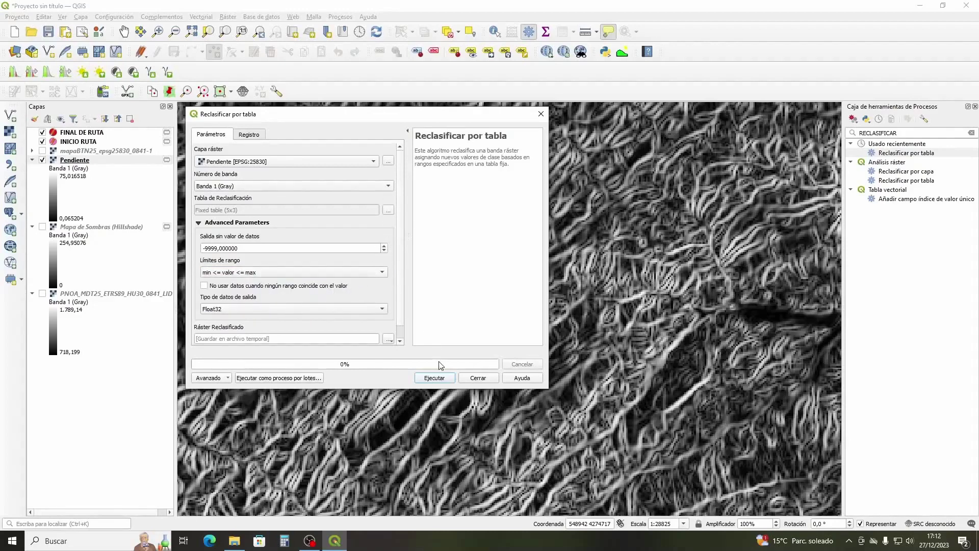
pyautogui.click(432, 378)
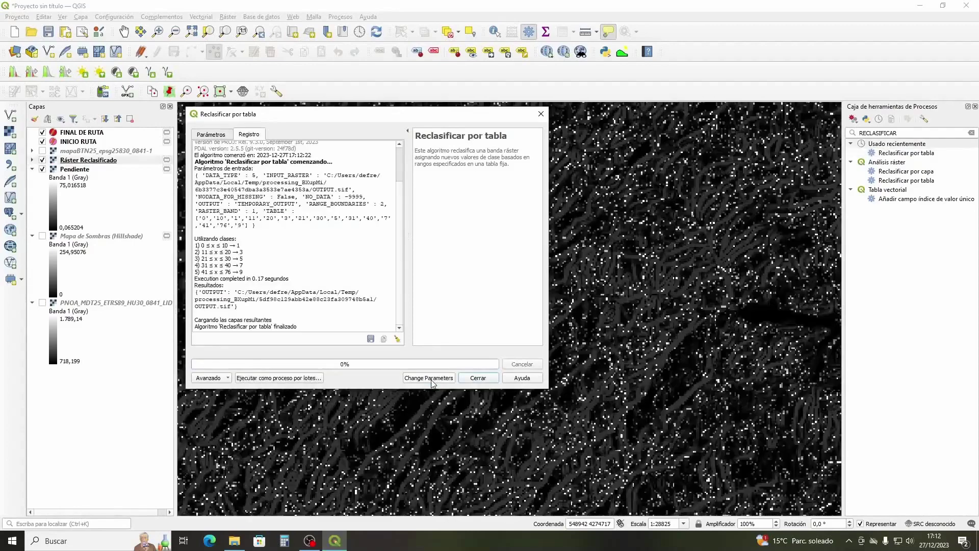
pyautogui.click(541, 114)
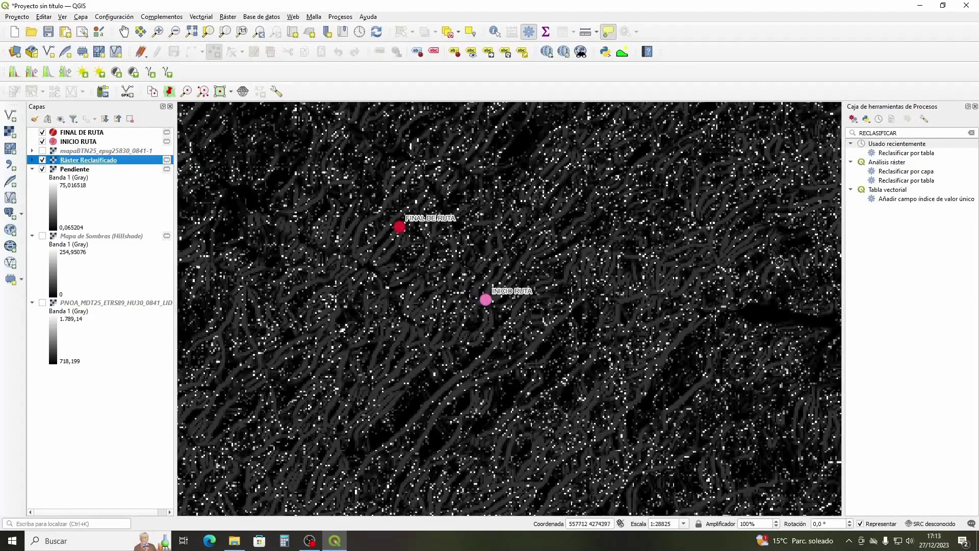
# Clear the RECLASIFICAR search from the processing toolbox so all algorithm groups are listed
pyautogui.click(909, 131)
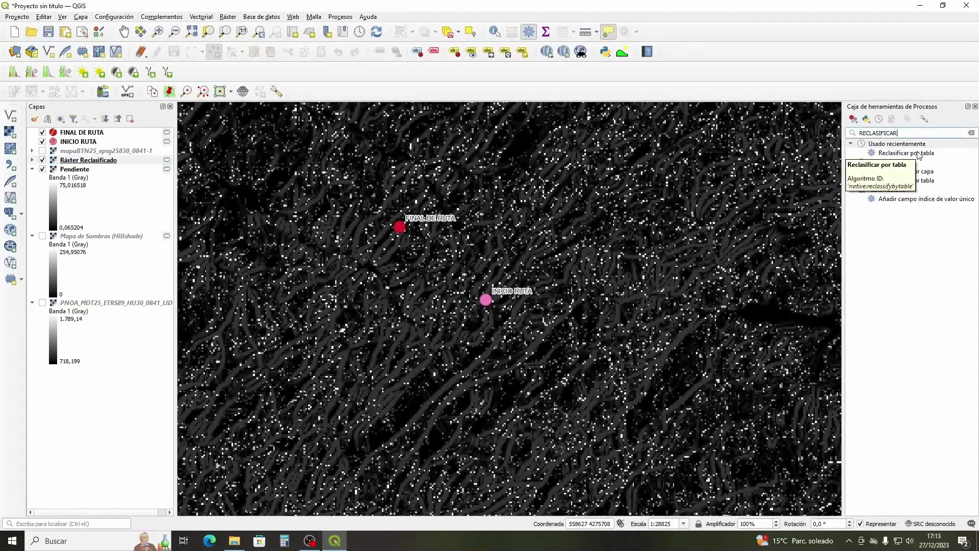
pyautogui.press('BackSpace')
pyautogui.press('BackSpace')
pyautogui.press('BackSpace')
pyautogui.press('BackSpace')
pyautogui.press('BackSpace')
pyautogui.press('BackSpace')
pyautogui.press('BackSpace')
pyautogui.press('BackSpace')
pyautogui.press('BackSpace')
pyautogui.press('BackSpace')
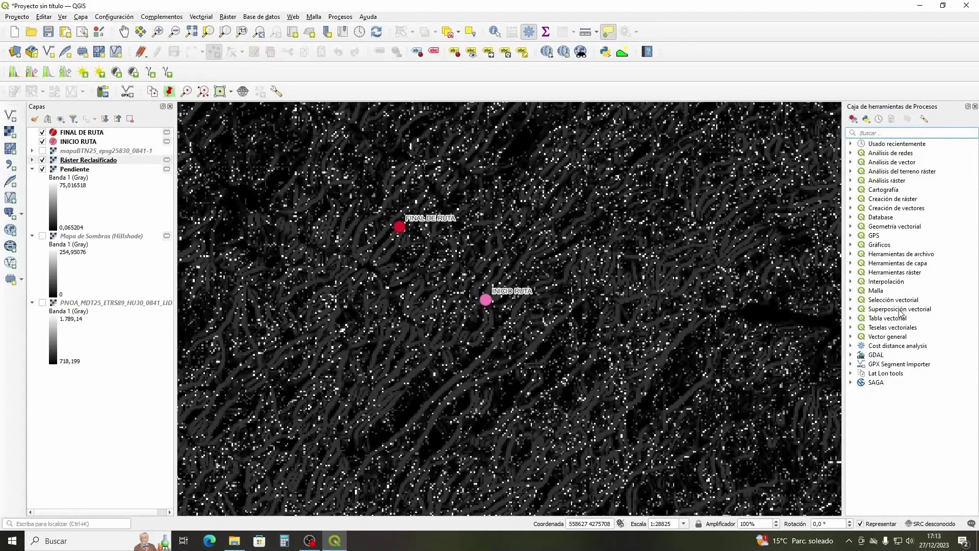
# Expand the Cost distance analysis algorithms and check the installed and not-installed plugin lists for the Least-Cost Path plugin
pyautogui.click(852, 347)
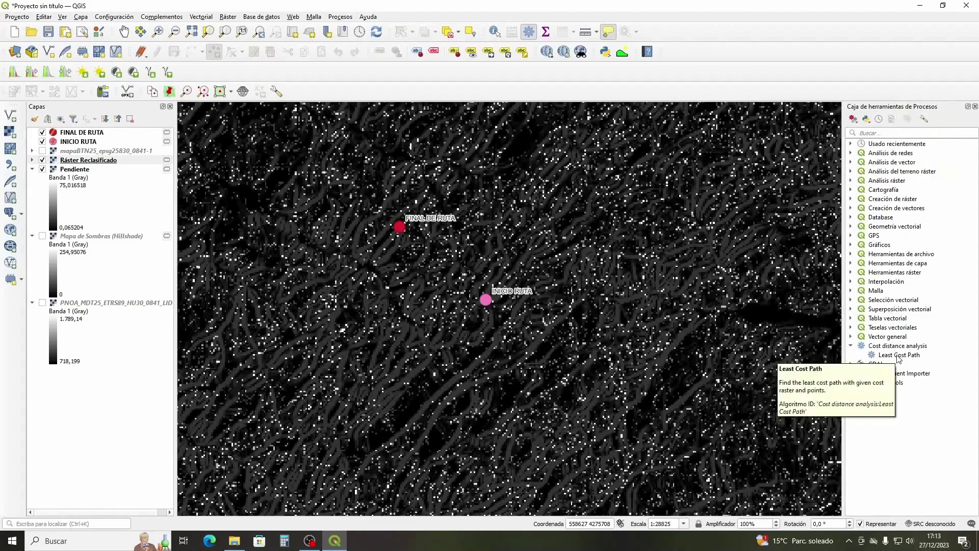
pyautogui.click(176, 17)
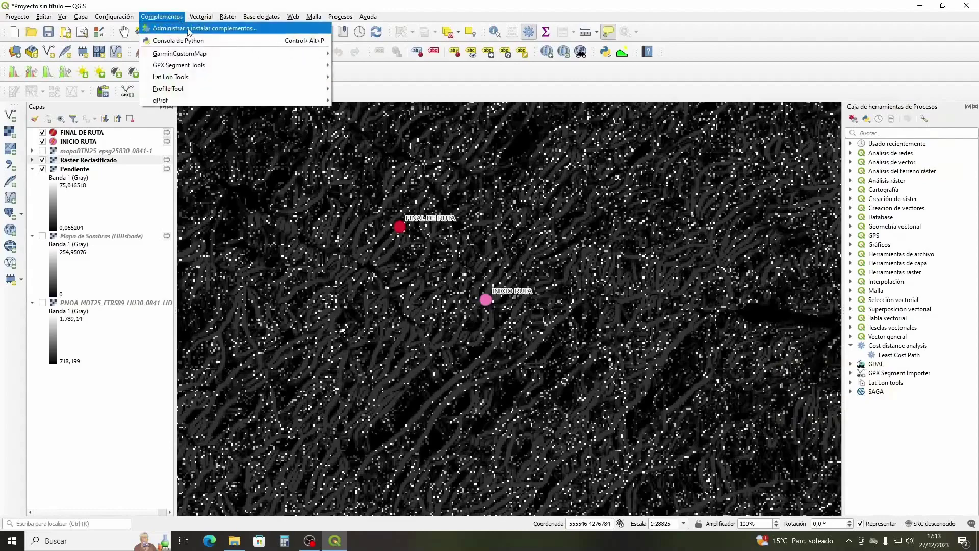
pyautogui.click(189, 29)
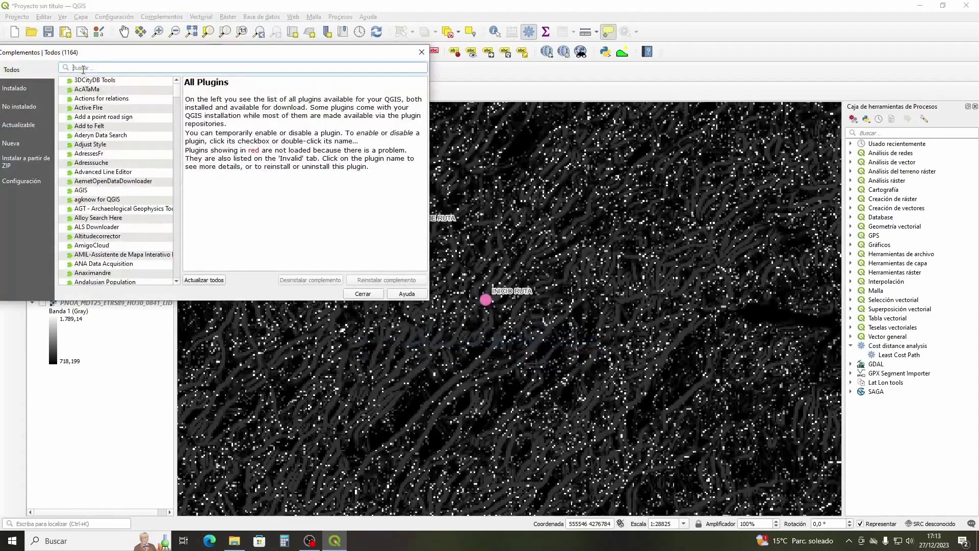
pyautogui.click(15, 90)
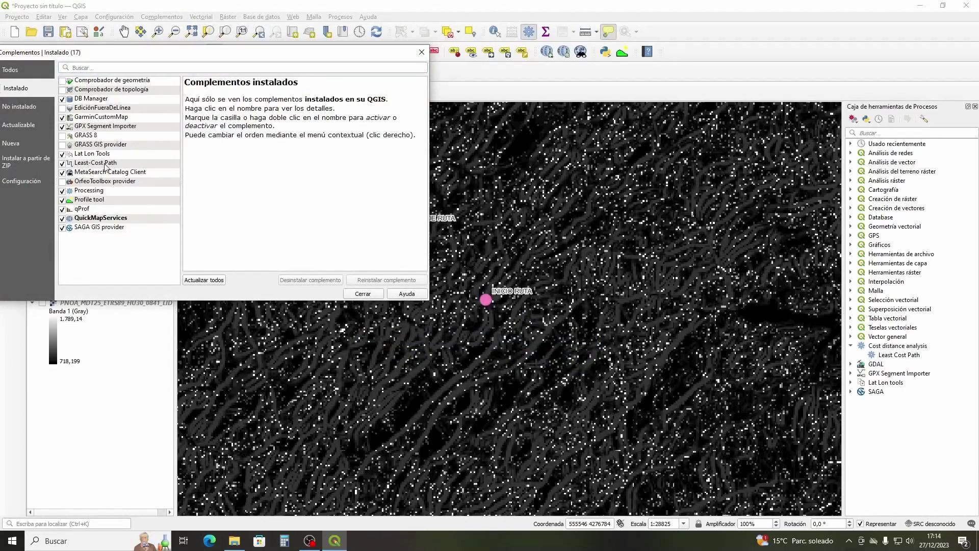
pyautogui.click(30, 107)
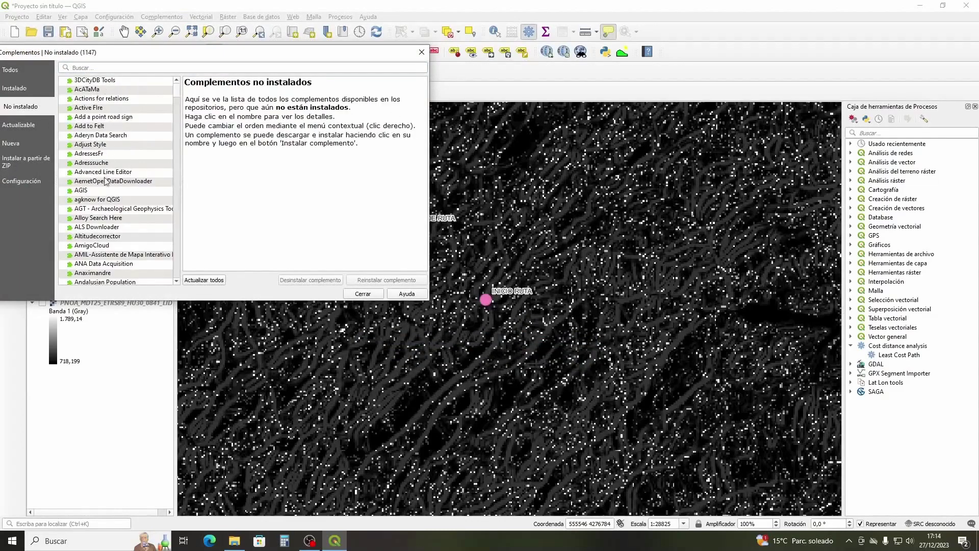
pyautogui.click(16, 89)
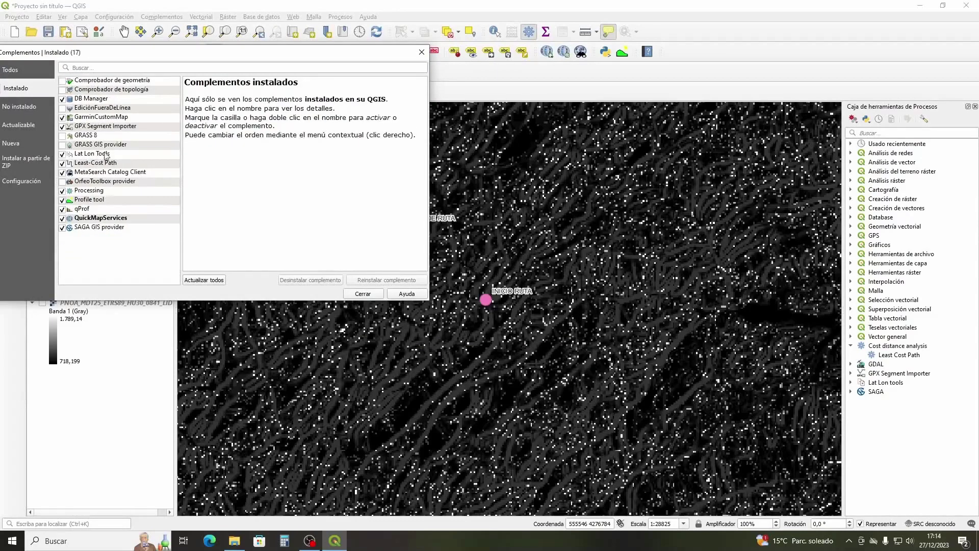
# Search all plugins for LEAST to locate the Least-Cost Path plugin and close the plugin manager
pyautogui.click(15, 70)
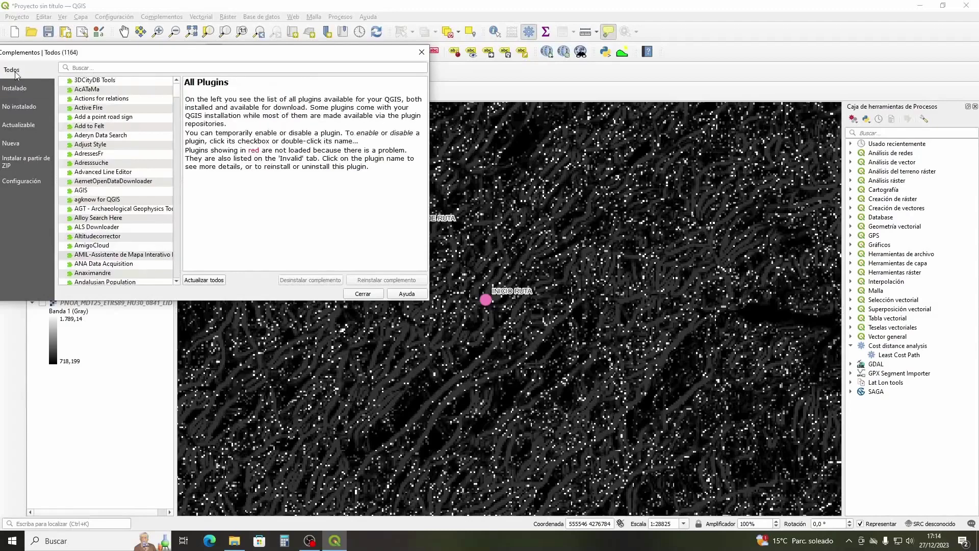
pyautogui.click(117, 67)
pyautogui.write('L')
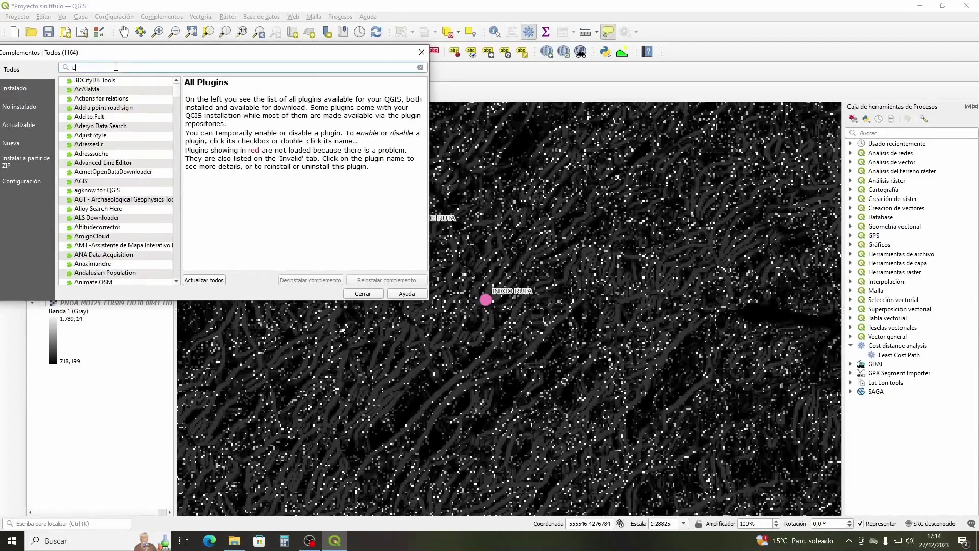
pyautogui.write('E')
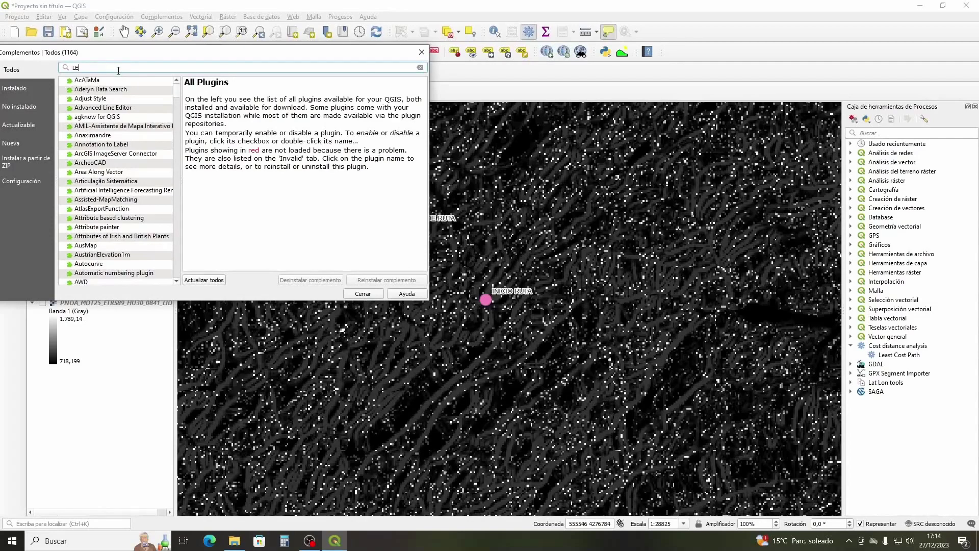
pyautogui.write('AST')
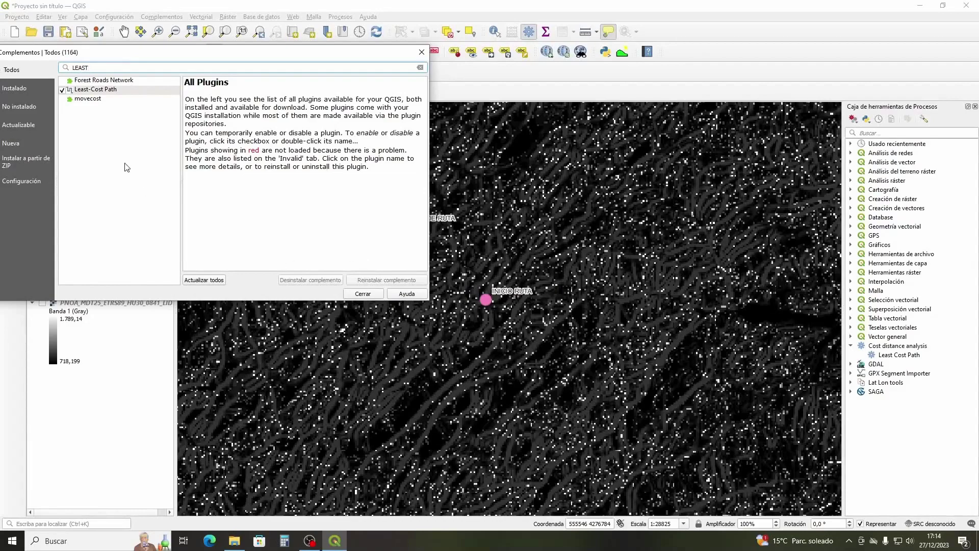
pyautogui.click(422, 53)
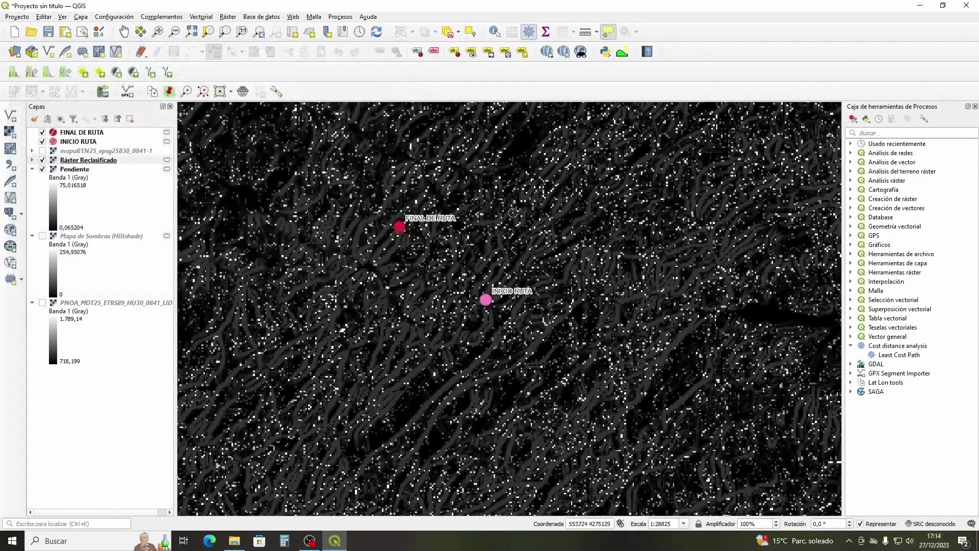
# Open the Least Cost Path algorithm and set Ráster Reclasificado as the cost raster layer with Banda 1 (Gray) as its band
pyautogui.doubleClick(898, 355)
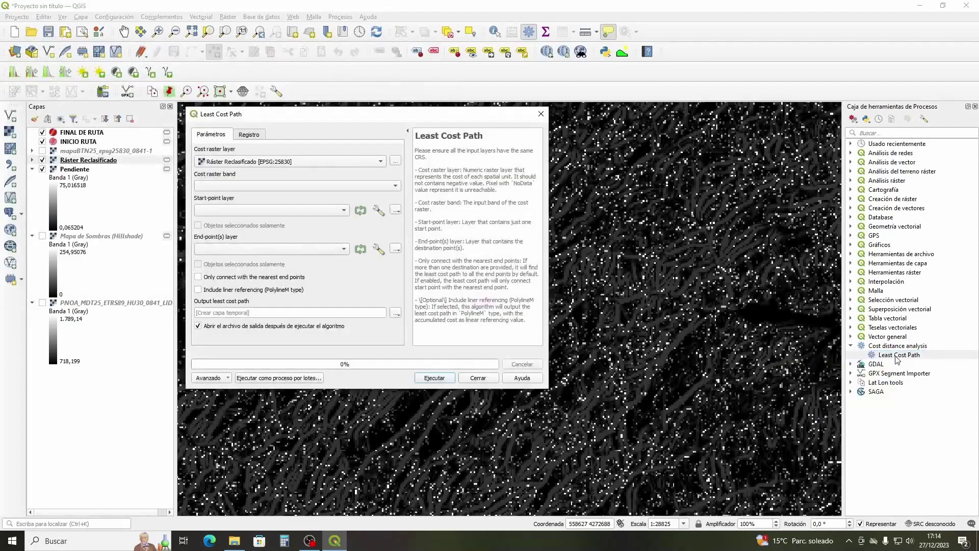
pyautogui.moveTo(393, 114); pyautogui.dragTo(498, 125)
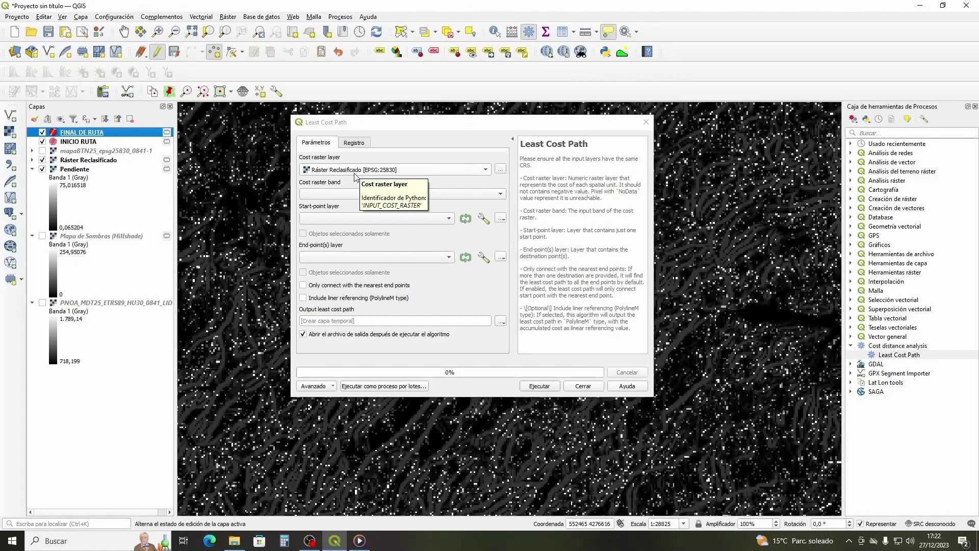
pyautogui.click(485, 169)
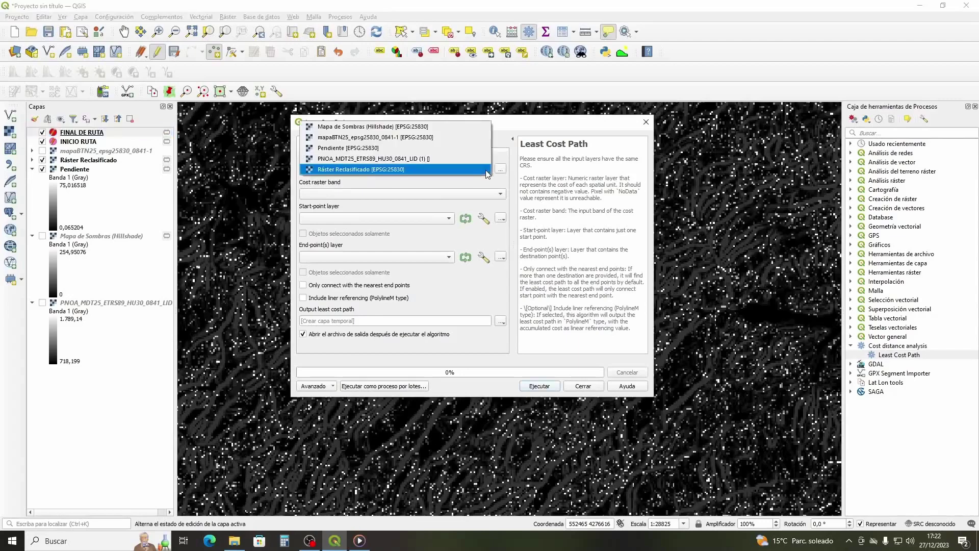
pyautogui.click(452, 171)
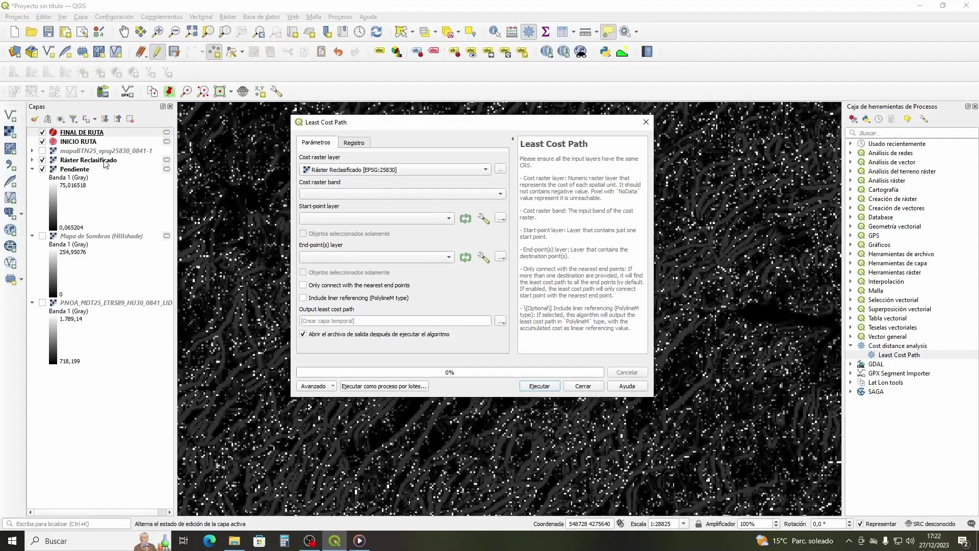
pyautogui.click(502, 199)
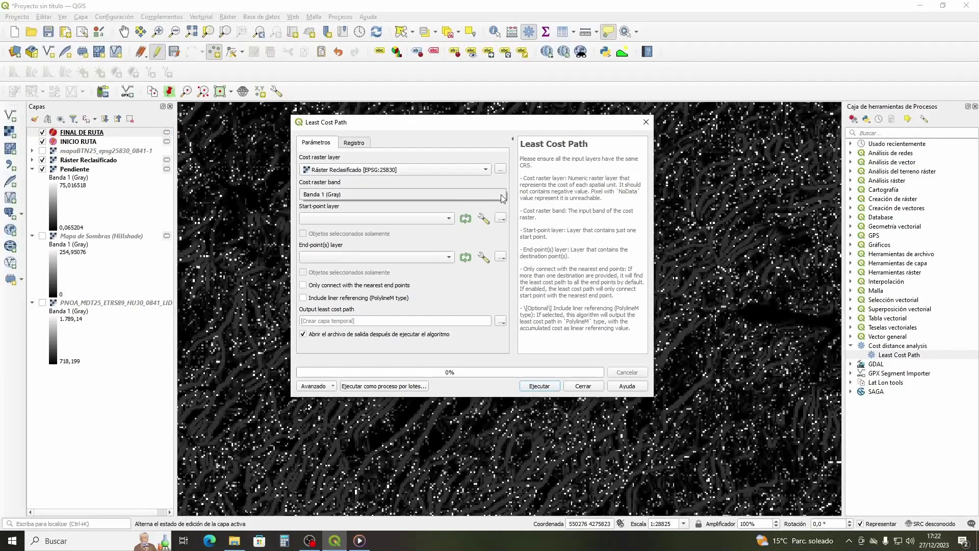
pyautogui.click(443, 195)
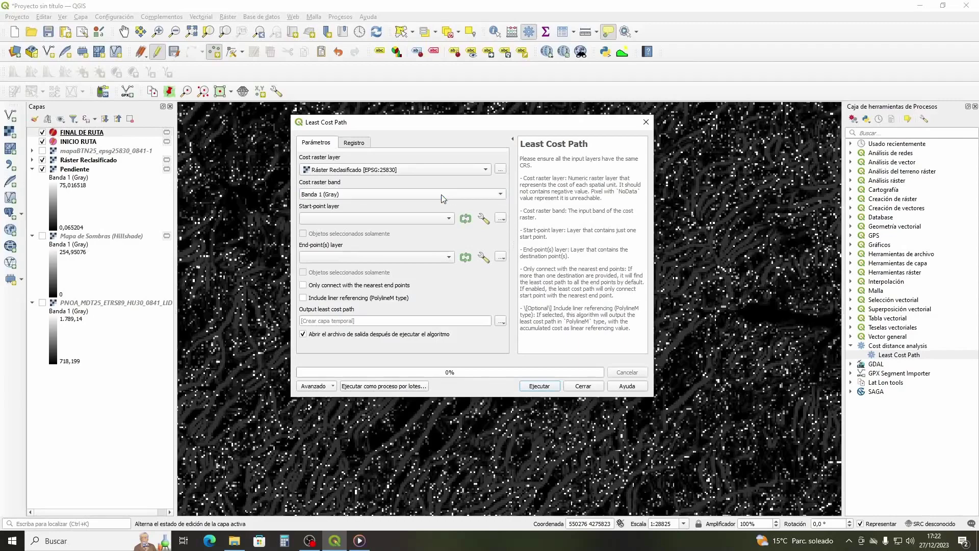
# Set INICIO RUTA as the start-point layer and FINAL DE RUTA as the end-point layer
pyautogui.click(450, 220)
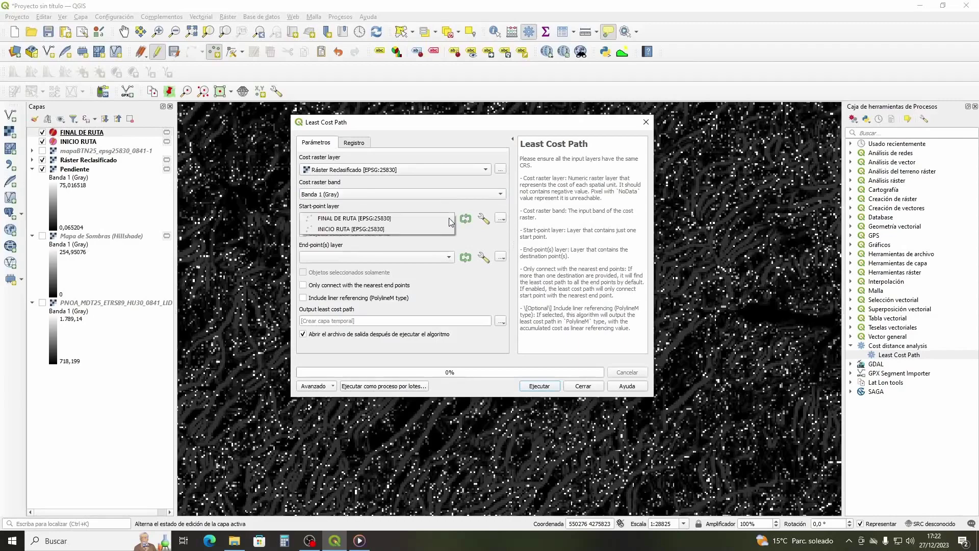
pyautogui.click(395, 231)
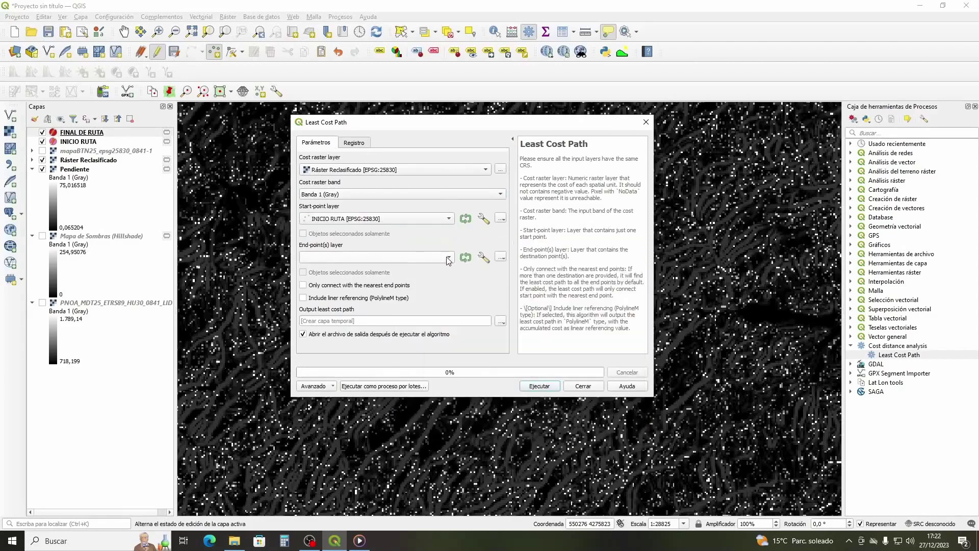
pyautogui.click(448, 258)
pyautogui.click(433, 258)
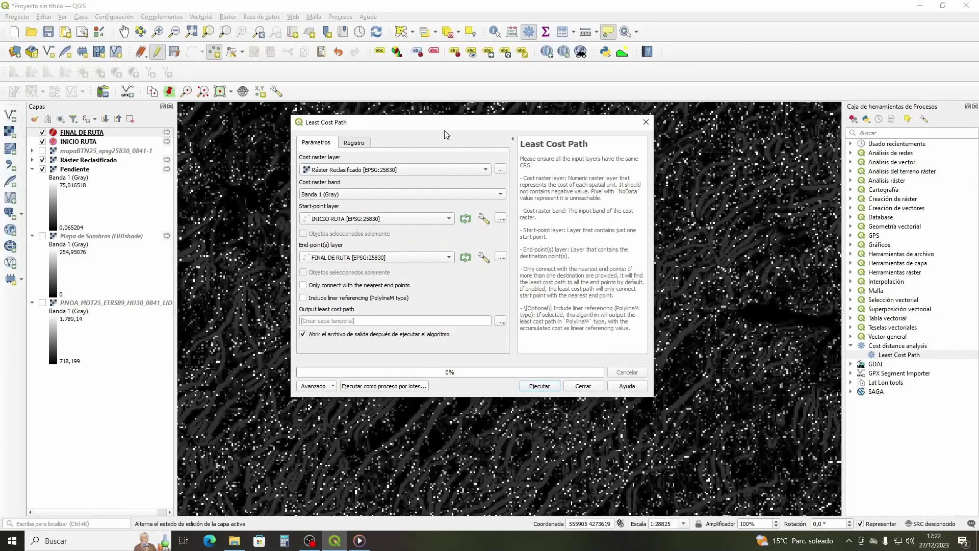
# Move the dialog clear of the route points, run Least Cost Path to a temporary layer and close the dialog
pyautogui.moveTo(447, 126); pyautogui.dragTo(154, 249)
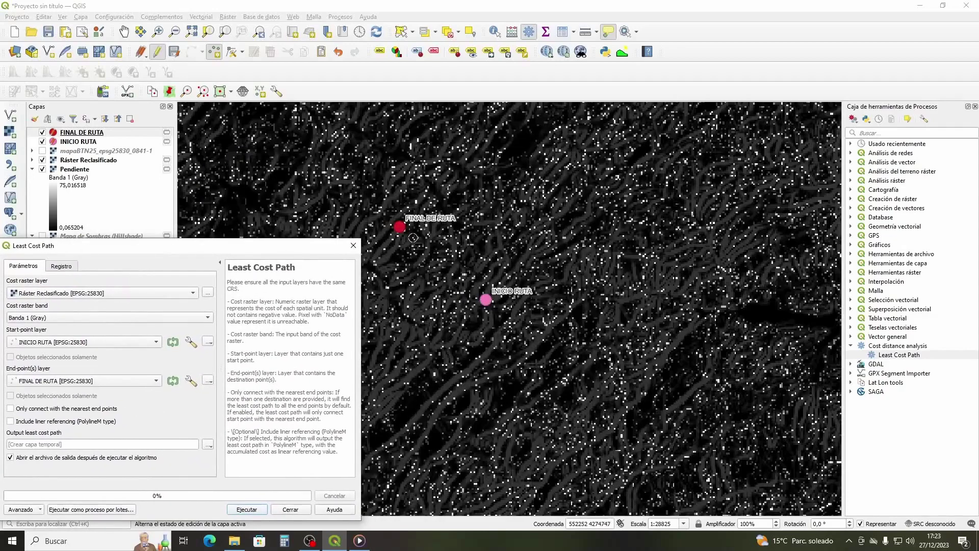
pyautogui.moveTo(259, 249); pyautogui.dragTo(783, 127)
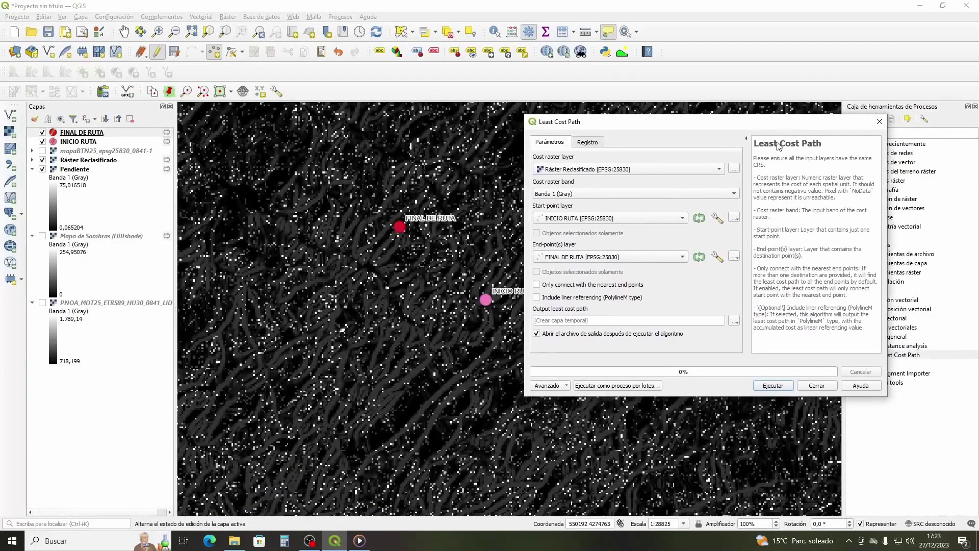
pyautogui.click(774, 387)
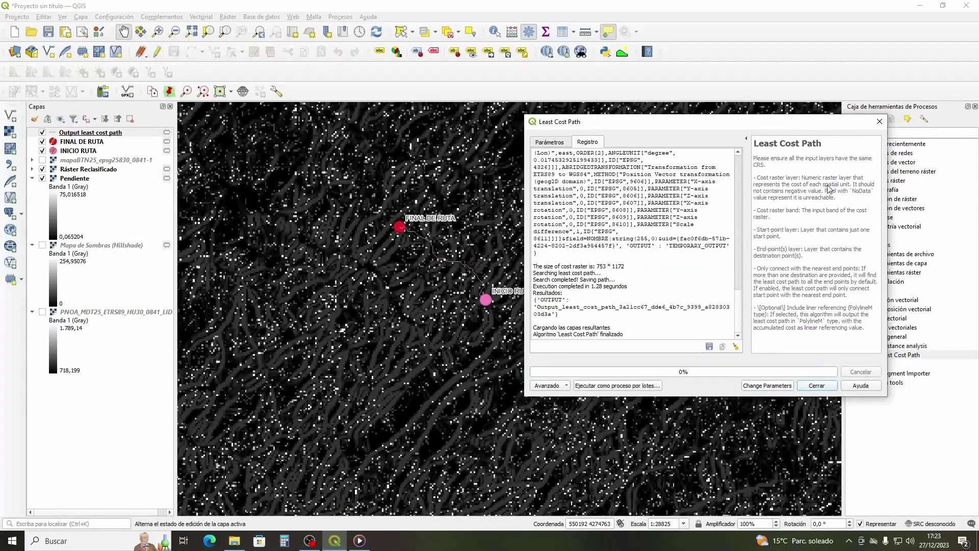
pyautogui.click(880, 122)
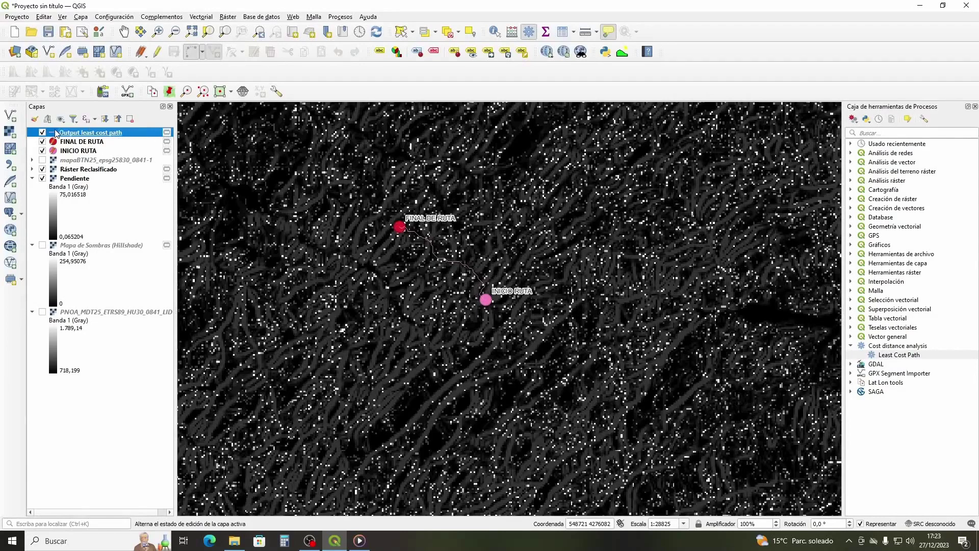
# Open the symbology of the Output least cost path layer and change the line colour to crimson red
pyautogui.rightClick(72, 134)
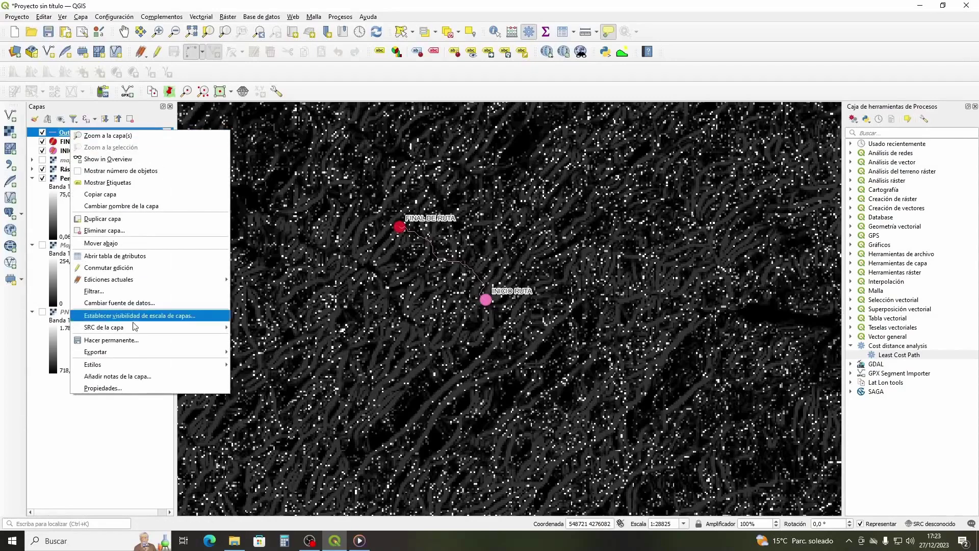
pyautogui.click(129, 389)
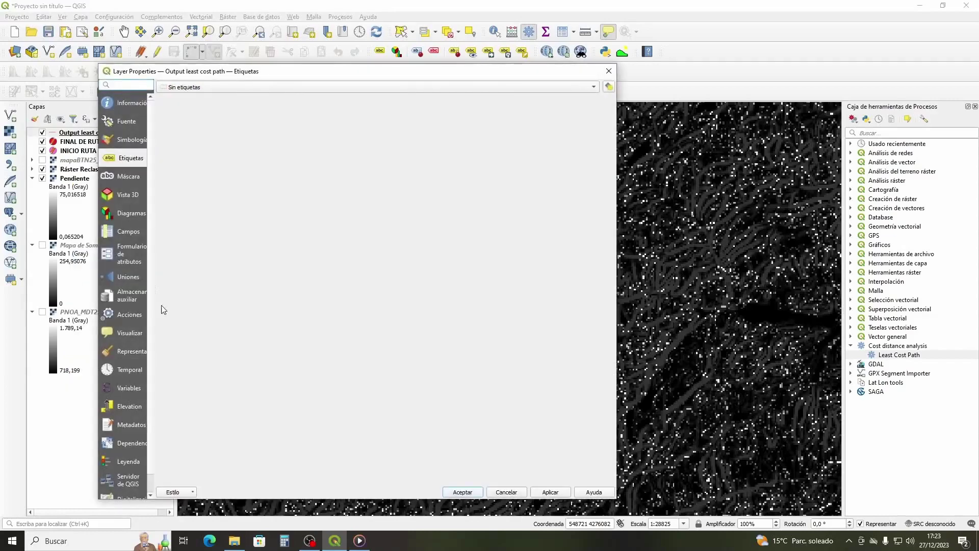
pyautogui.click(130, 142)
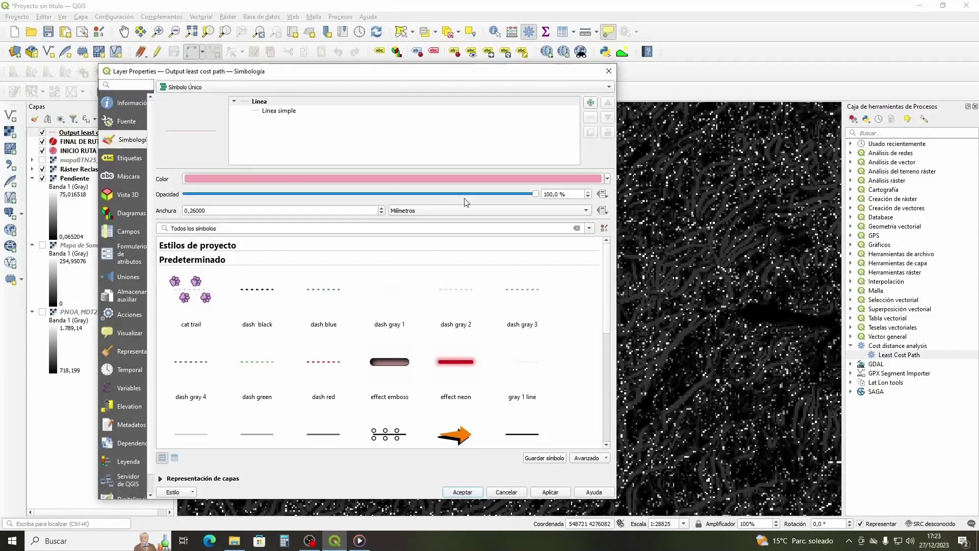
pyautogui.click(606, 180)
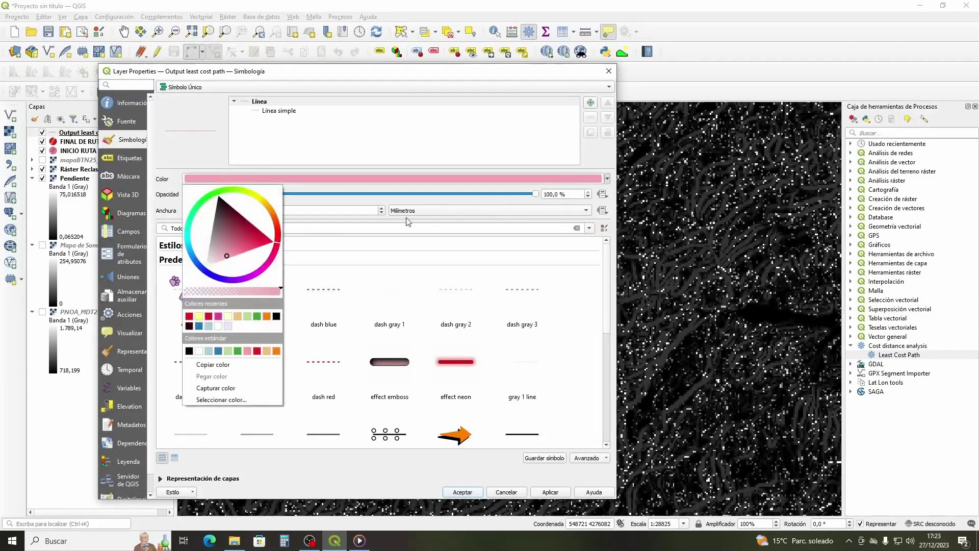
pyautogui.click(265, 246)
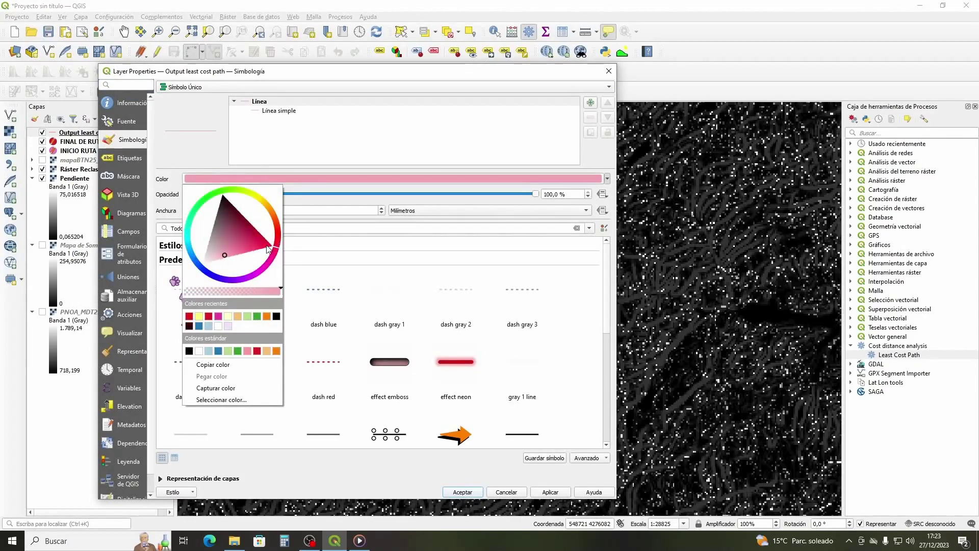
# Increase the path line's width to 1.06 millimetres and accept the layer properties
pyautogui.click(310, 208)
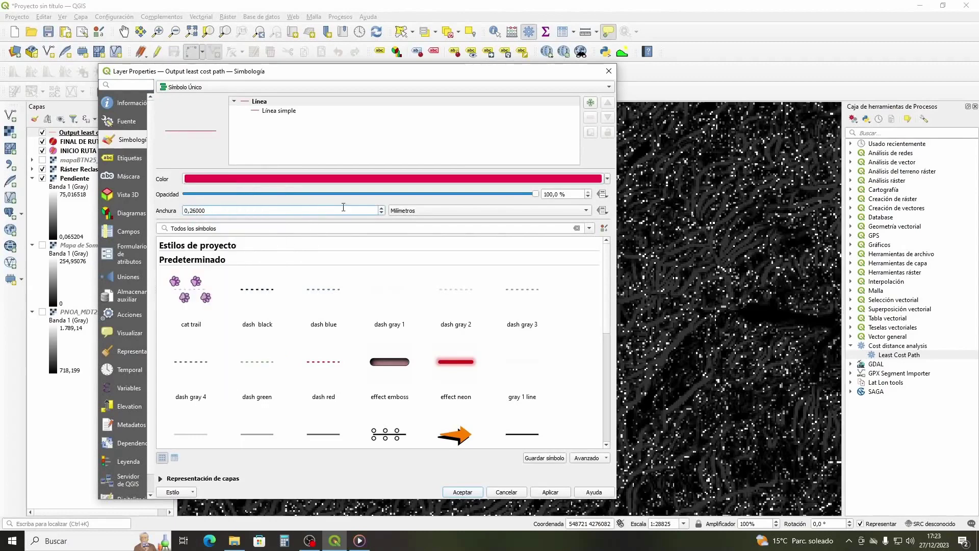
pyautogui.click(381, 208)
pyautogui.click(381, 208)
pyautogui.click(380, 208)
pyautogui.click(381, 208)
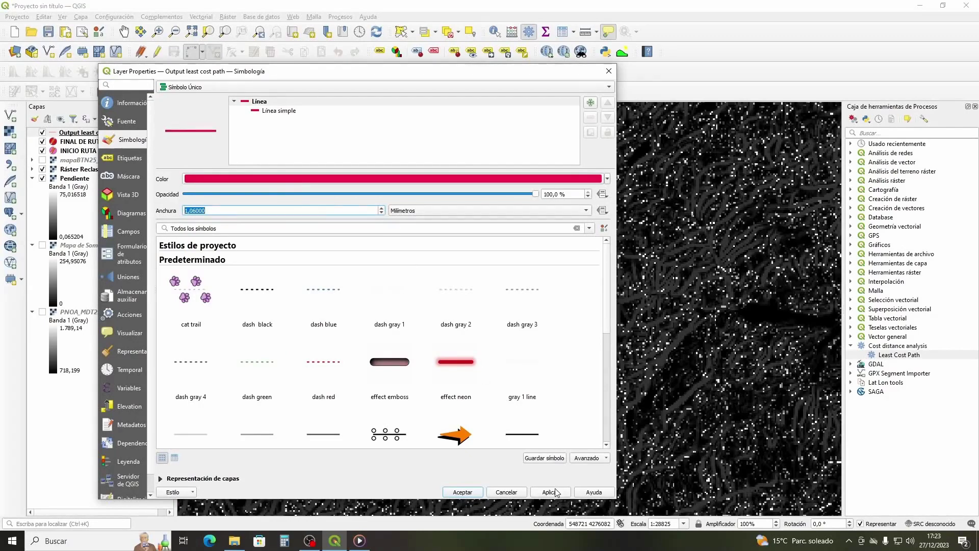
pyautogui.click(462, 492)
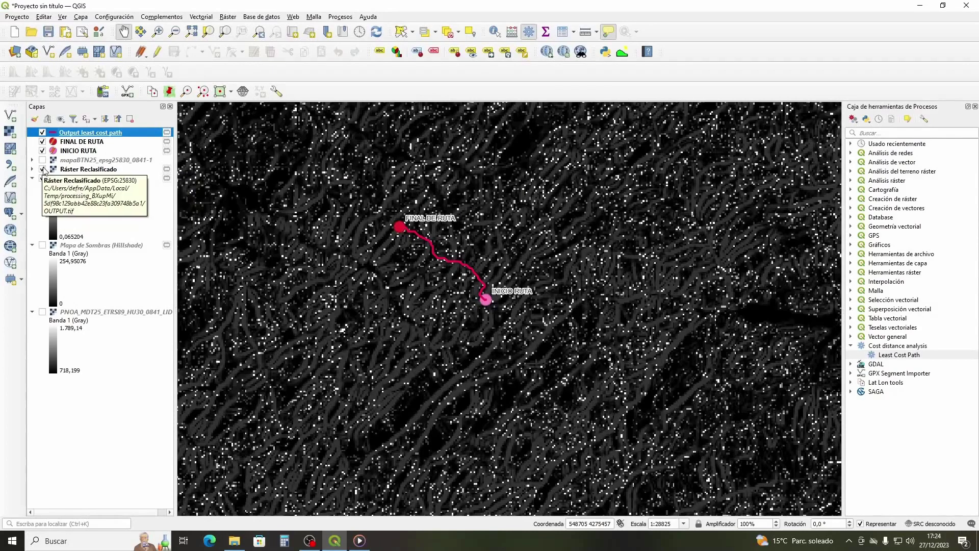
# Hide the Ráster Reclasificado and Pendiente layers and show Mapa de Sombras (Hillshade) beneath the least cost path
pyautogui.click(42, 169)
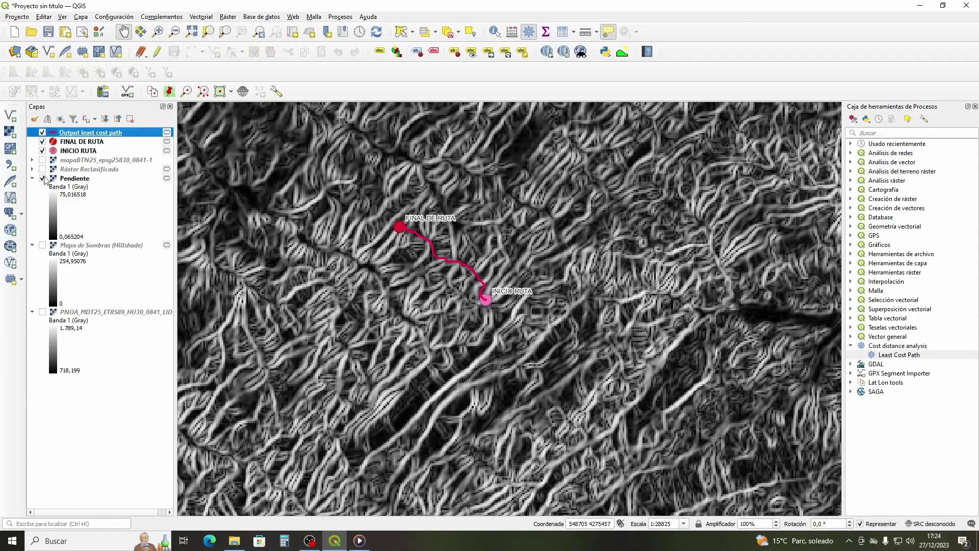
pyautogui.click(42, 245)
pyautogui.click(43, 178)
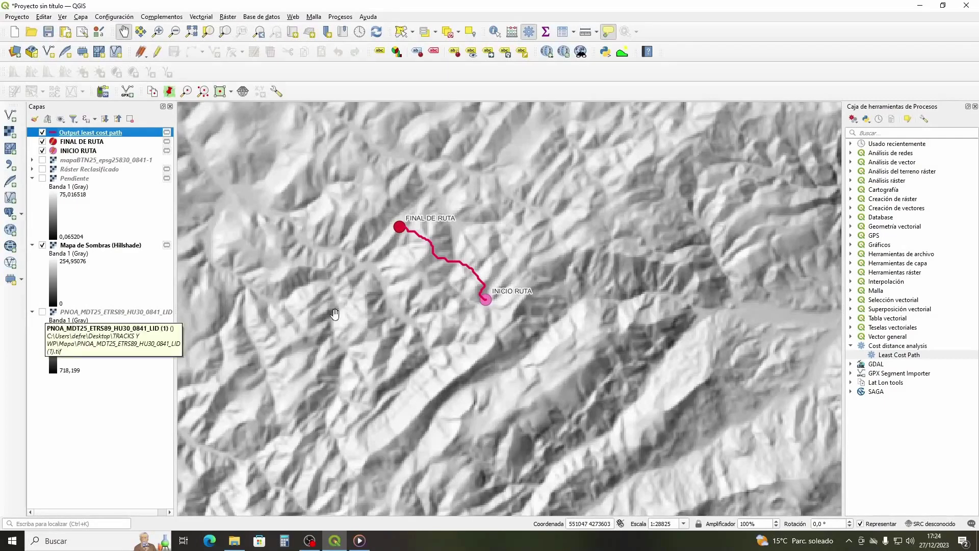
pyautogui.scroll(1, 432, 268)
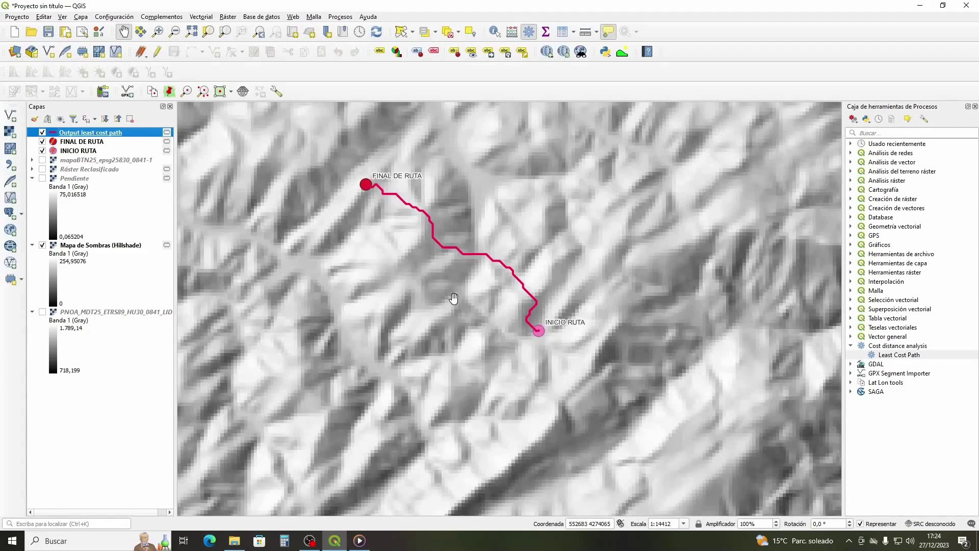
# Hide the Mapa de Sombras (Hillshade) layer and show the mapaBTN25 topographic map beneath the least cost path, framing the whole route
pyautogui.scroll(-1, 453, 298)
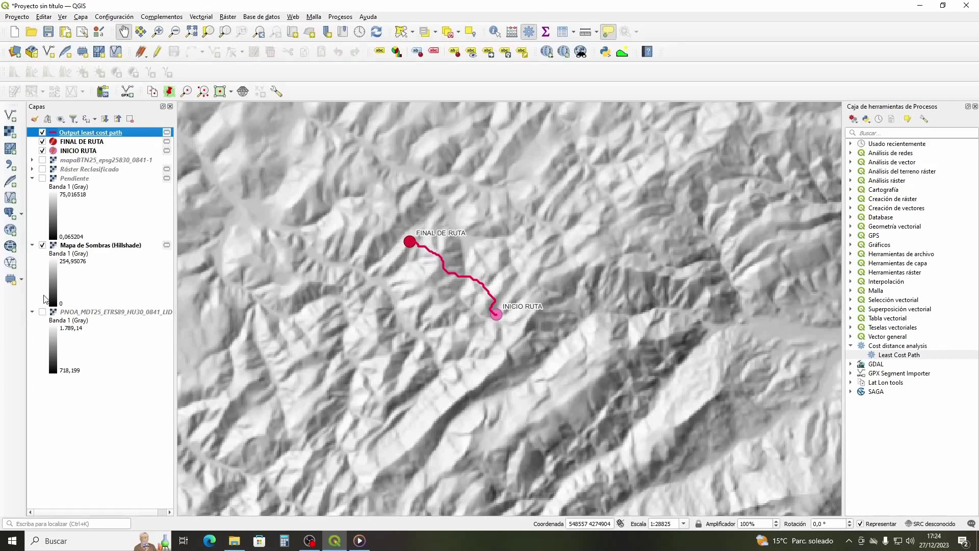
pyautogui.click(43, 313)
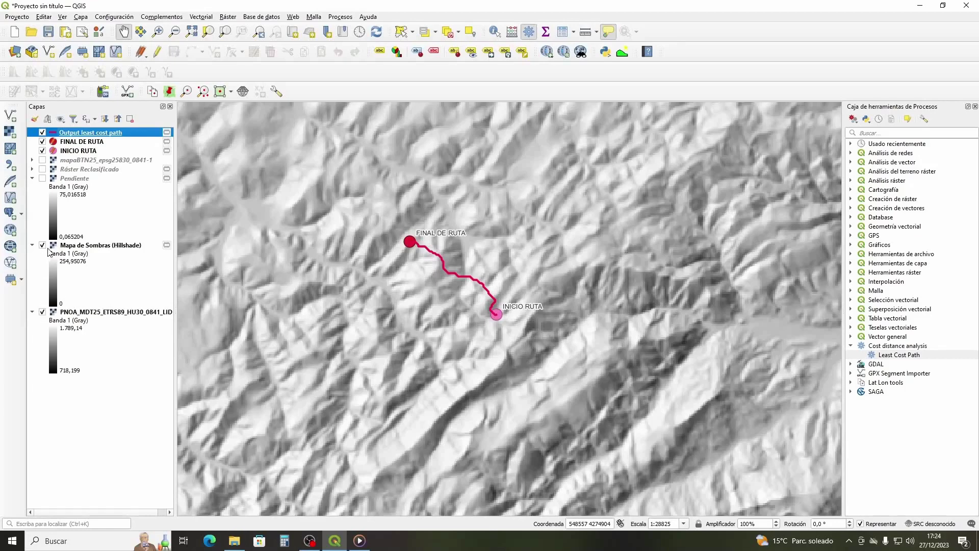
pyautogui.click(43, 246)
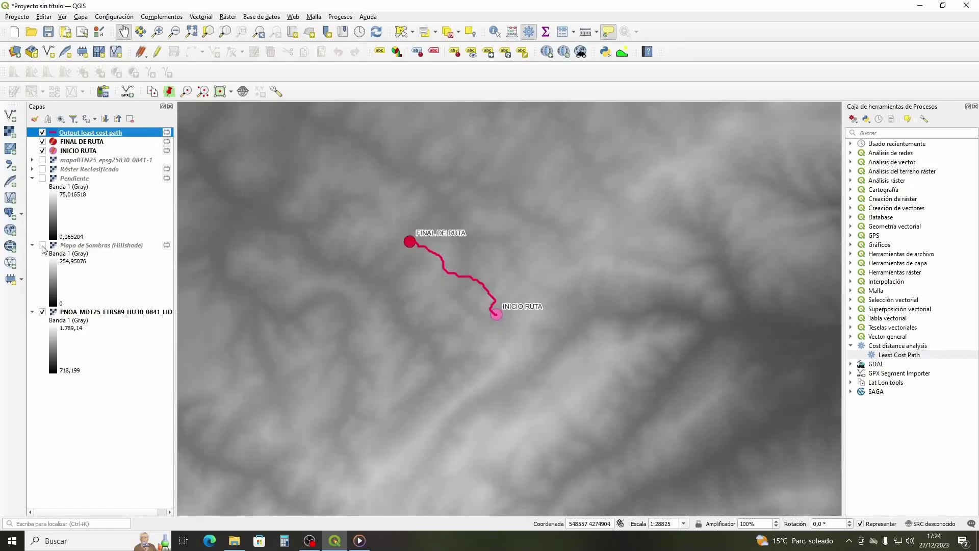
pyautogui.click(42, 160)
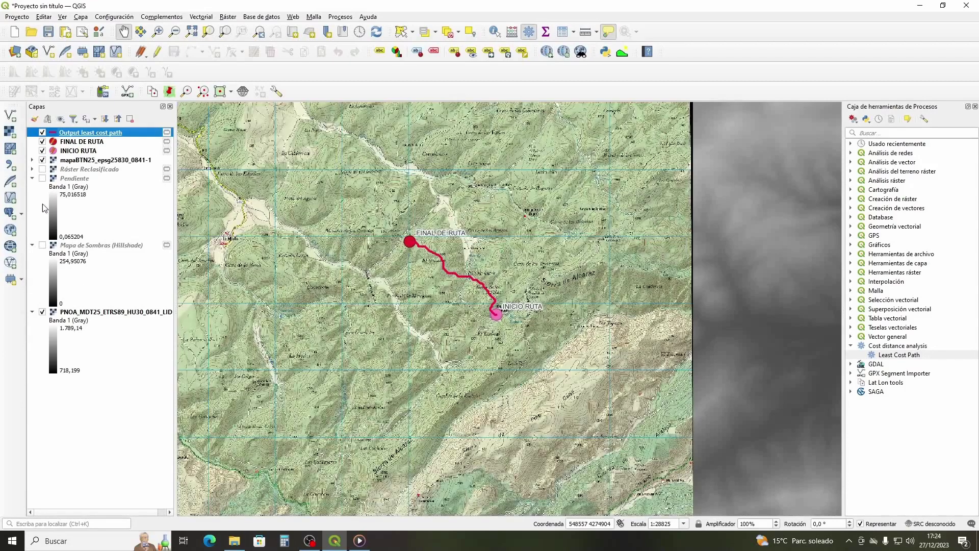
pyautogui.click(42, 312)
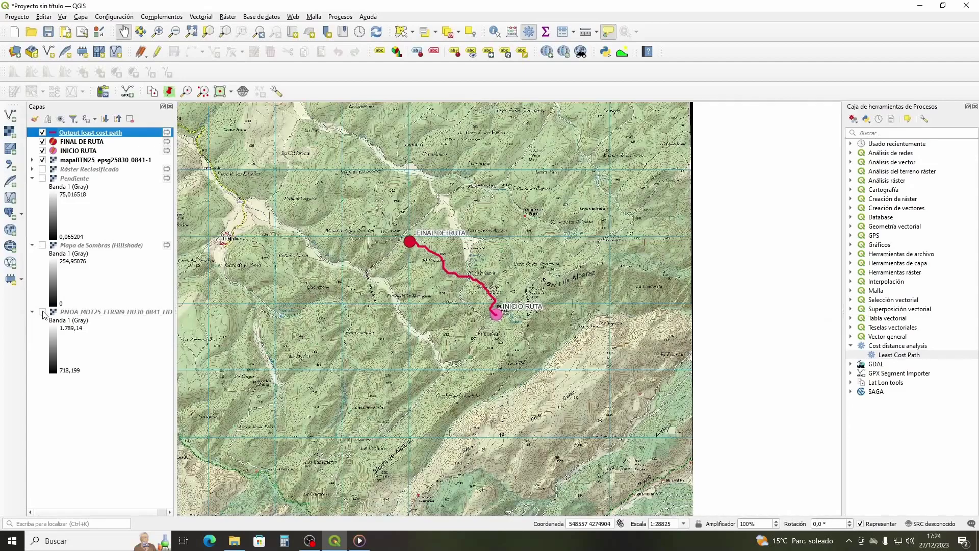
pyautogui.scroll(1, 482, 287)
pyautogui.scroll(1, 431, 284)
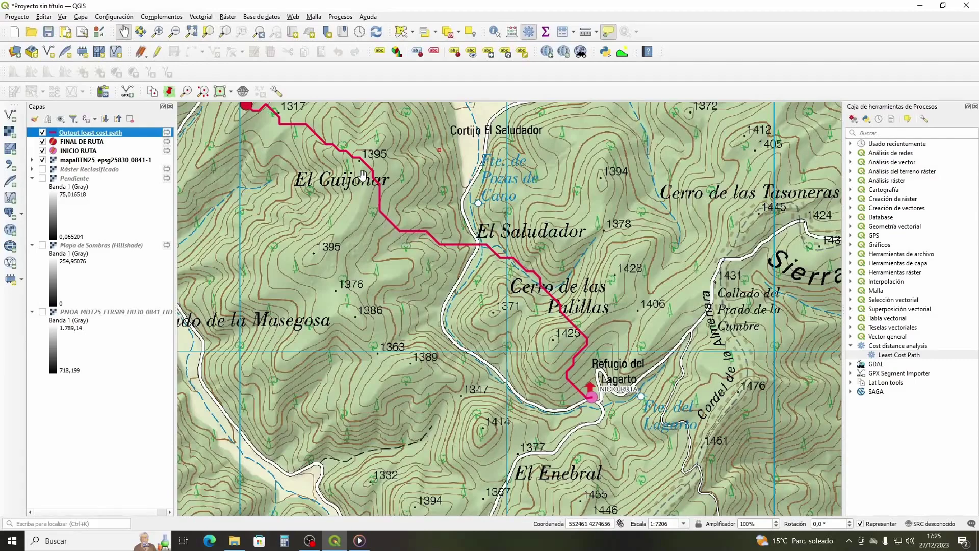
pyautogui.moveTo(334, 169); pyautogui.dragTo(362, 235)
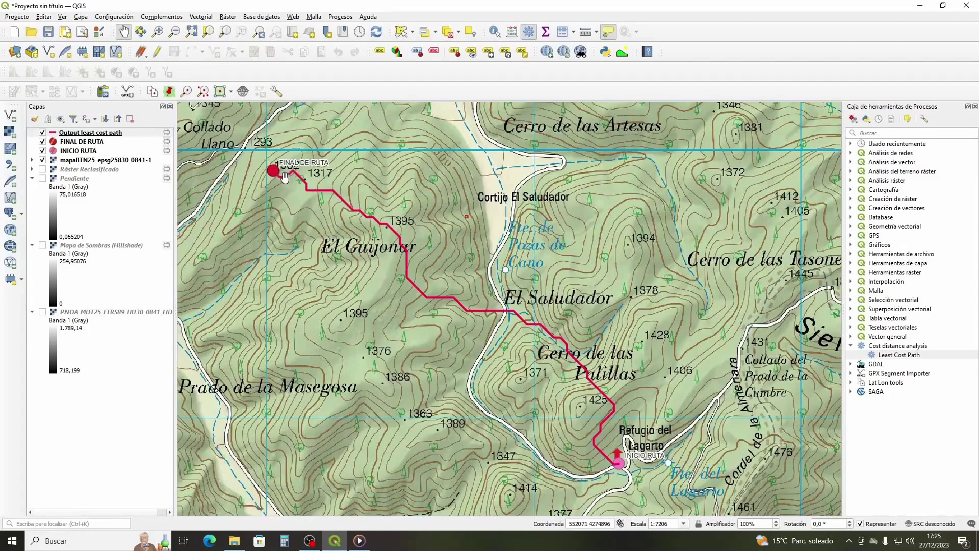
pyautogui.moveTo(275, 176)
# Turn on the PNOA_MDT25 elevation layer and compare the path with the mapaBTN25 map hidden and shown, leaving both layers visible
pyautogui.click(41, 312)
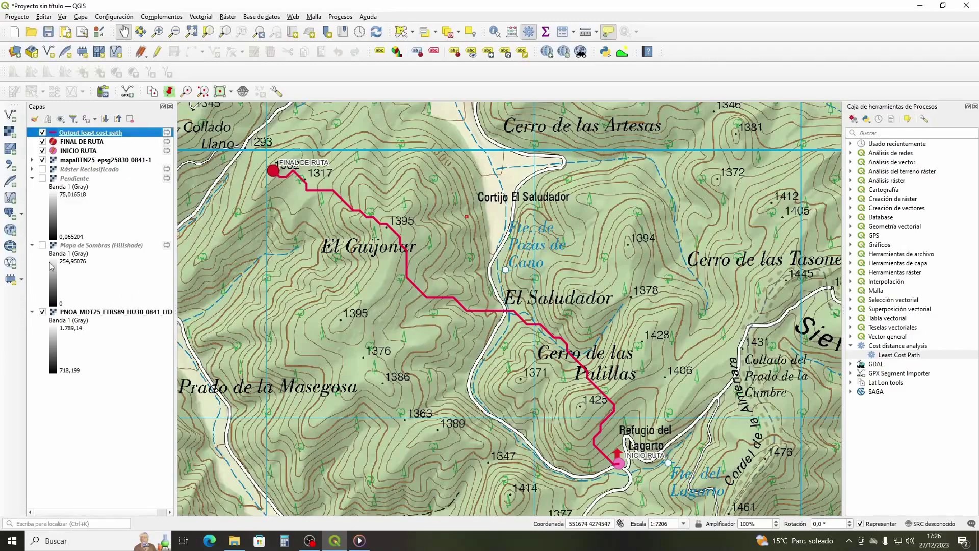
pyautogui.click(42, 160)
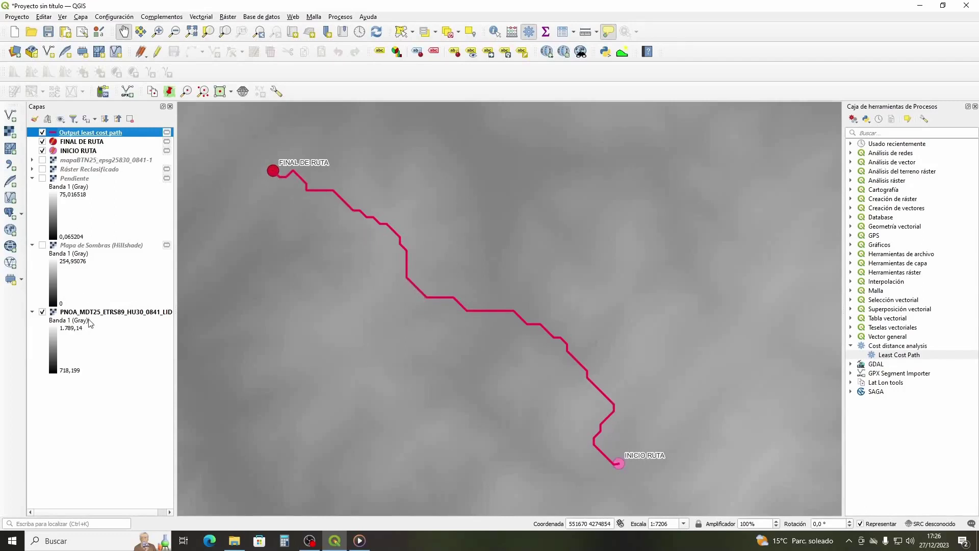
pyautogui.click(43, 160)
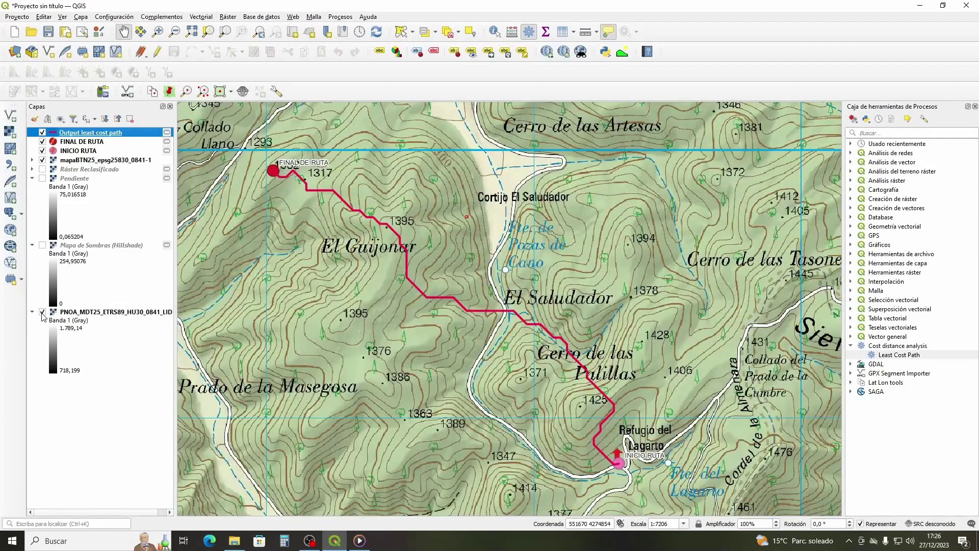
pyautogui.click(43, 312)
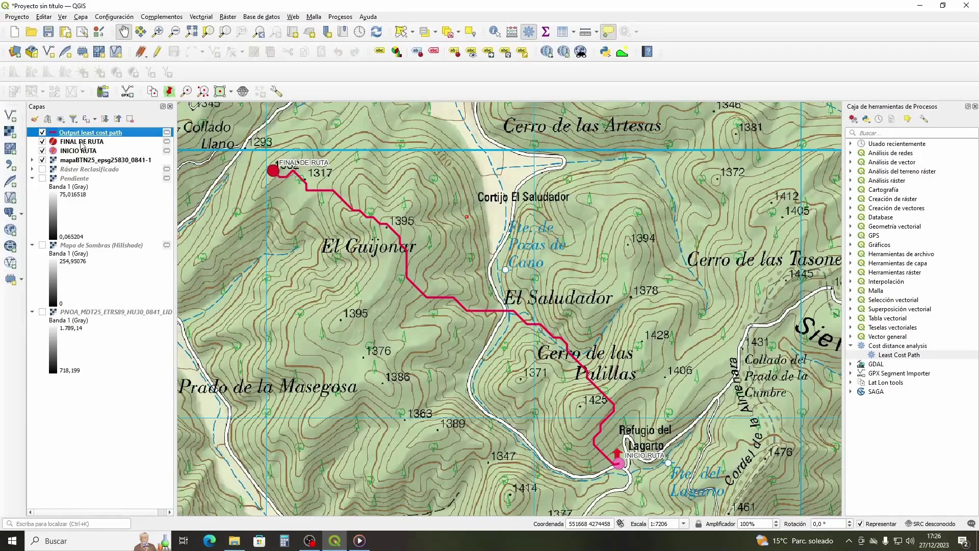
pyautogui.click(43, 313)
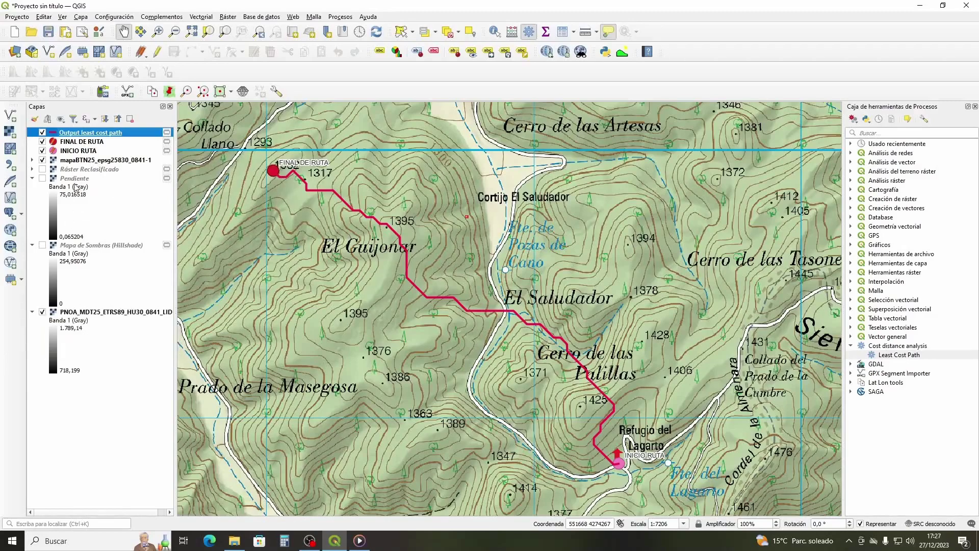
pyautogui.click(42, 160)
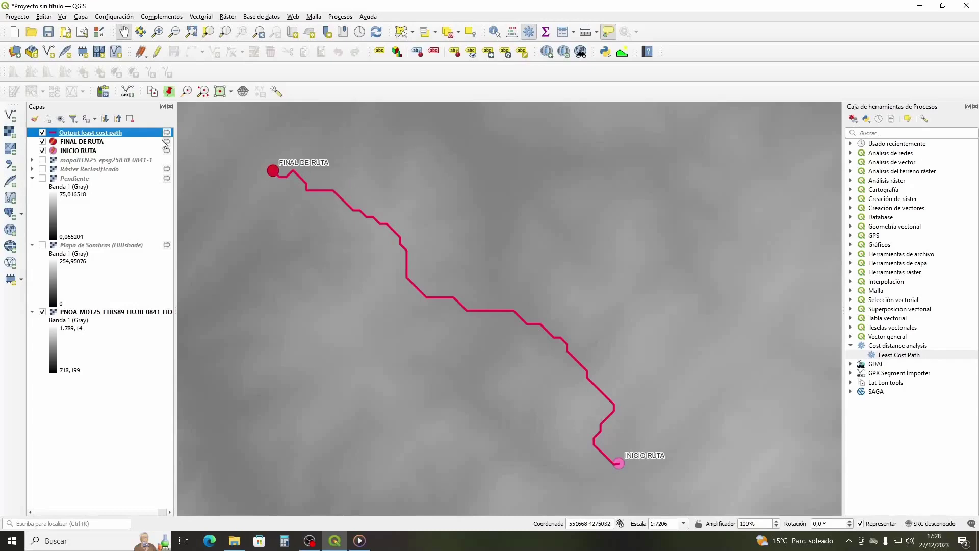
pyautogui.click(43, 160)
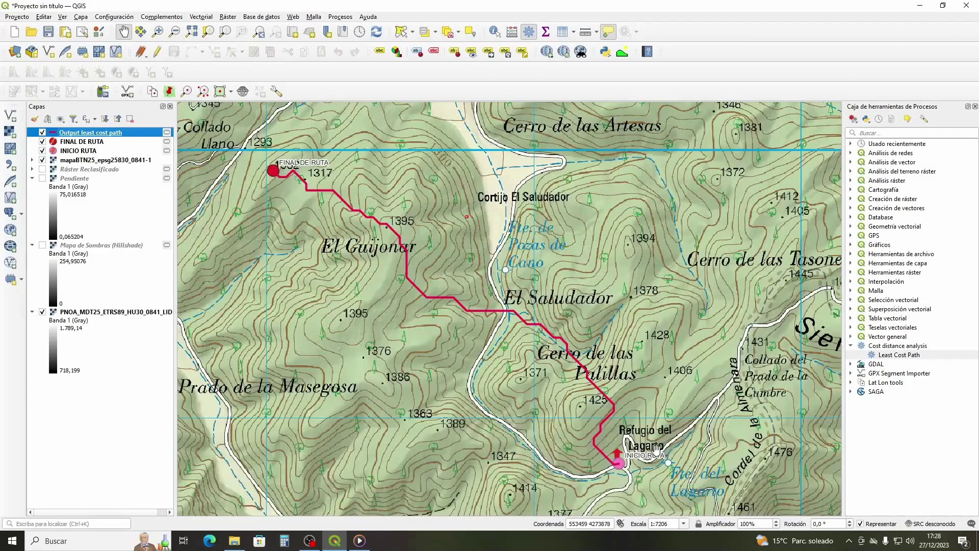
# Start making the Output least cost path layer permanent, with GPS Exchange Format [GPX] as the format
pyautogui.rightClick(93, 134)
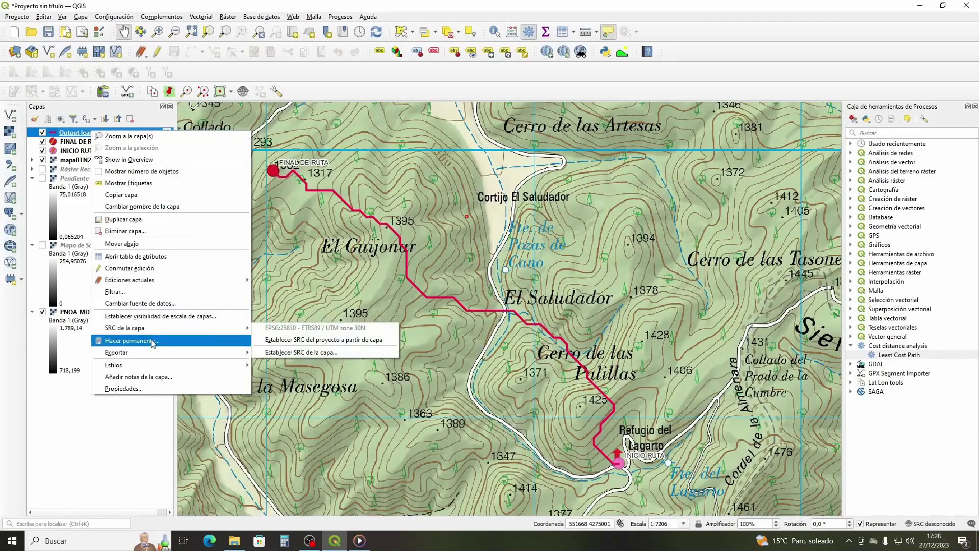
pyautogui.click(153, 341)
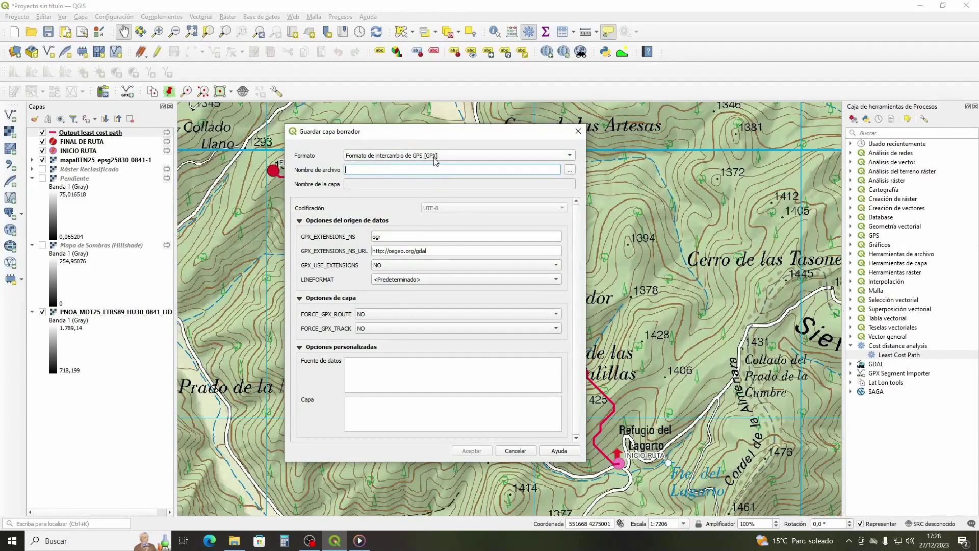
pyautogui.click(571, 156)
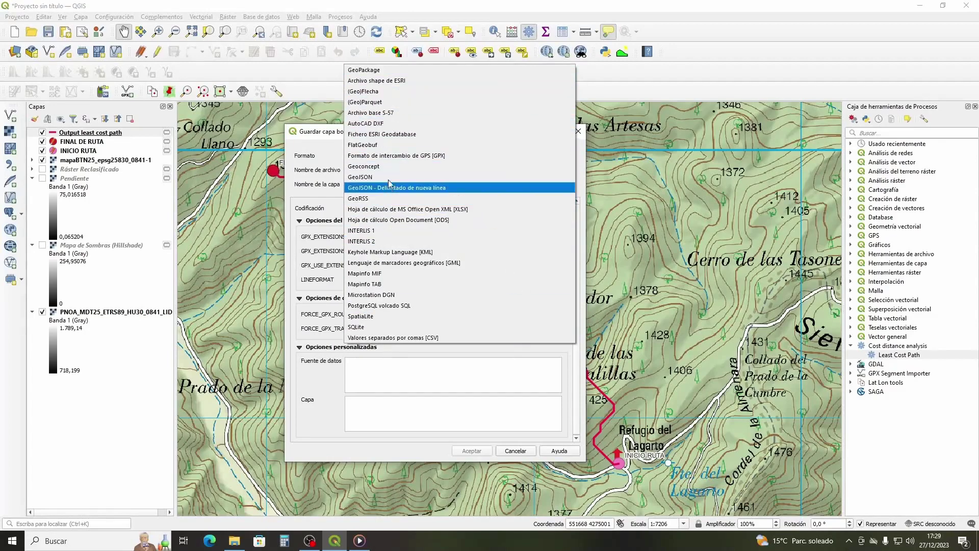
pyautogui.click(396, 155)
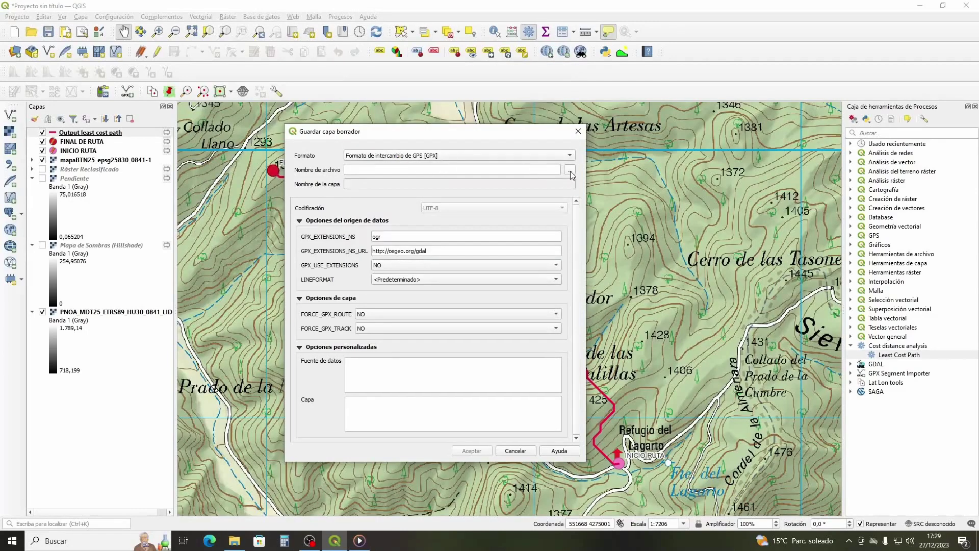
pyautogui.moveTo(524, 137); pyautogui.dragTo(729, 131)
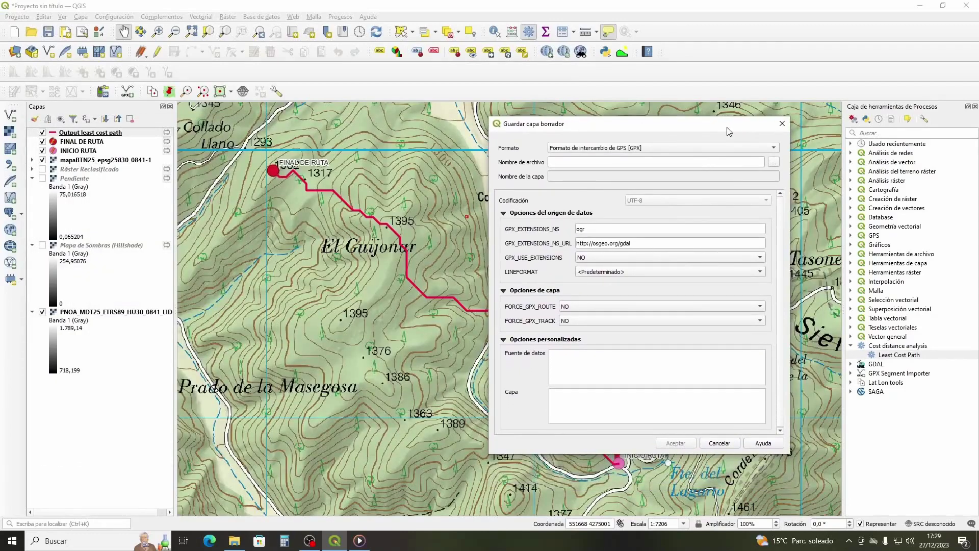
# Set the output file to LAGARTO-COTA1332 in the tracks folder under TRACKS Y WP
pyautogui.click(774, 162)
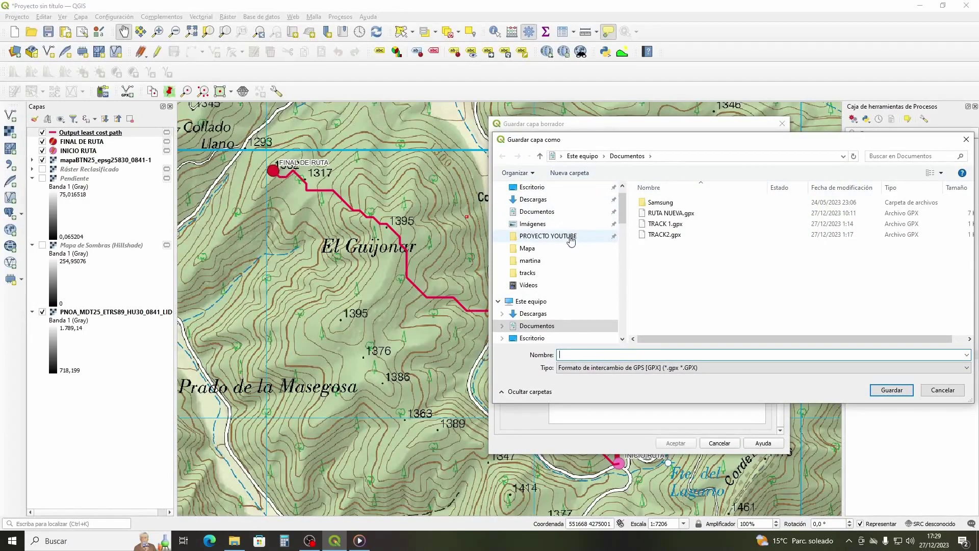
pyautogui.click(547, 276)
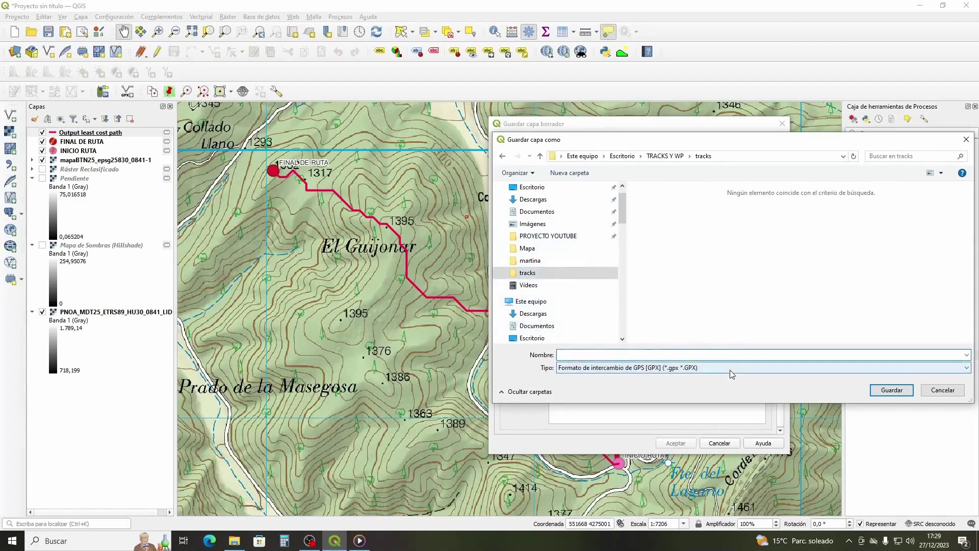
pyautogui.write('LAGARTO-COTA1332')
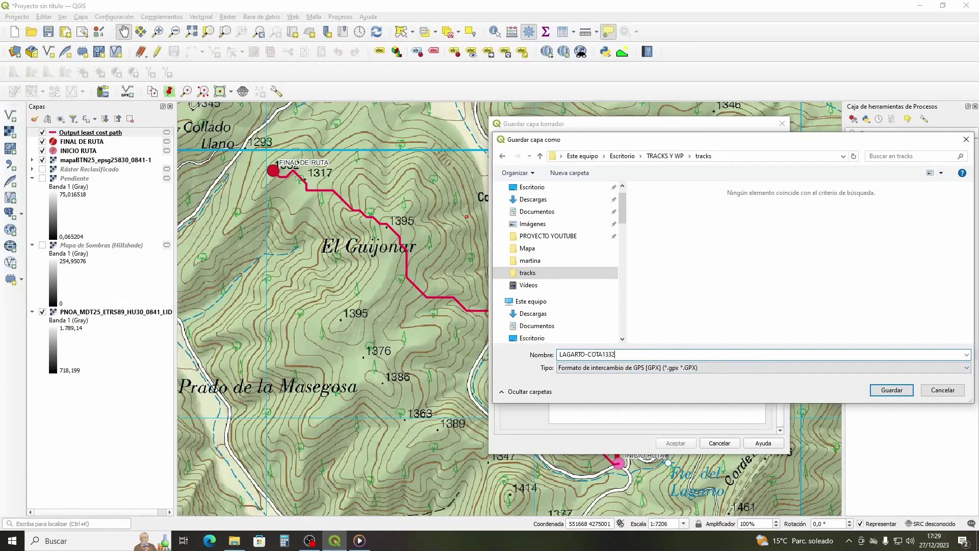
pyautogui.click(891, 392)
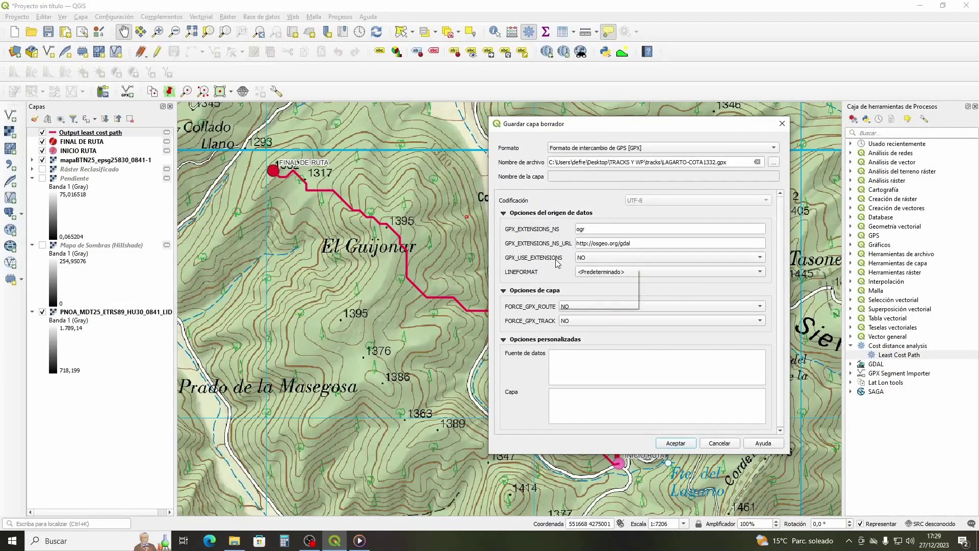
# Set GPX_USE_EXTENSIONS to YES and save the scratch layer as the GPX file
pyautogui.moveTo(516, 264)
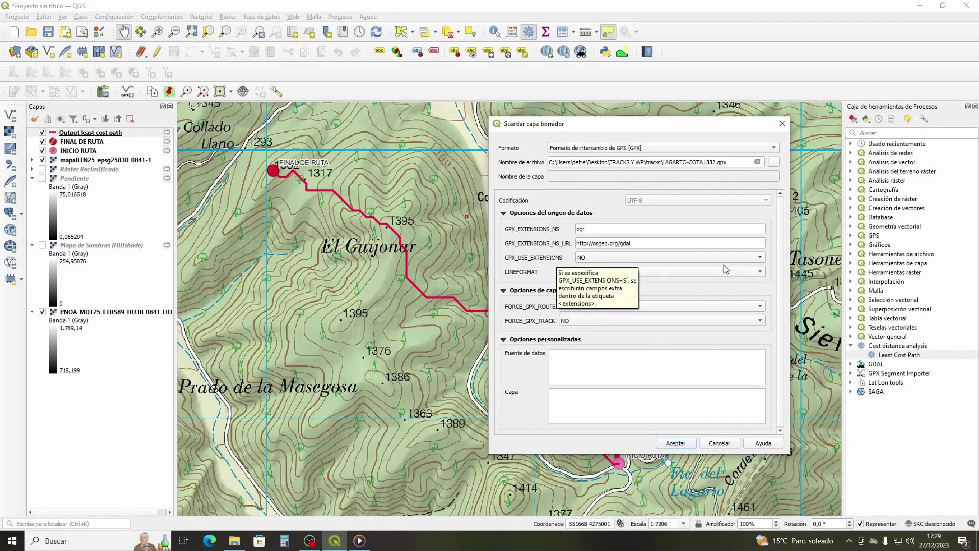
pyautogui.click(763, 257)
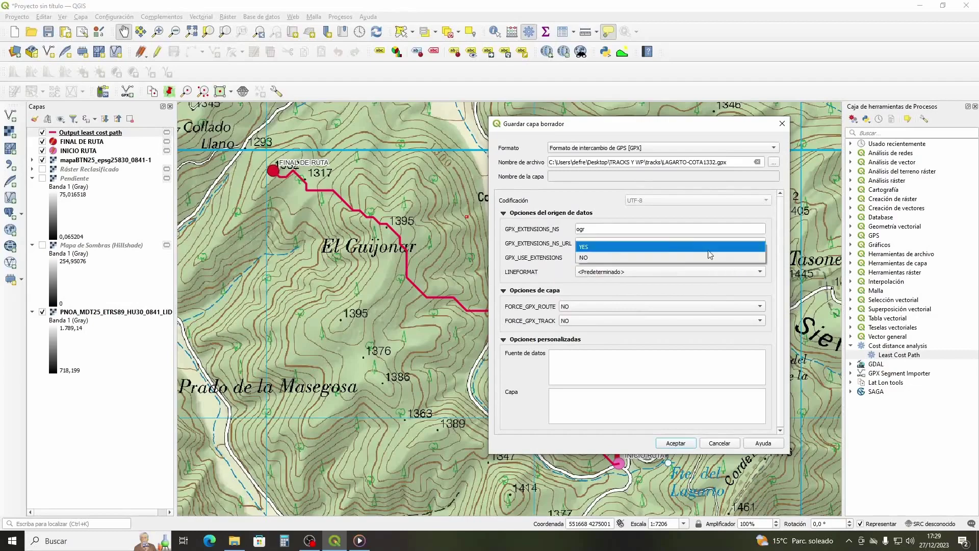
pyautogui.click(678, 248)
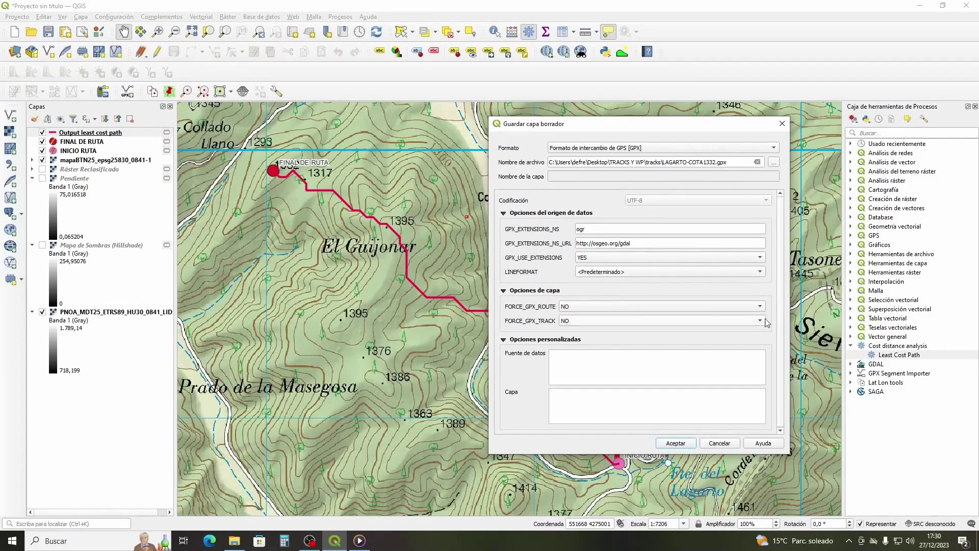
pyautogui.click(674, 444)
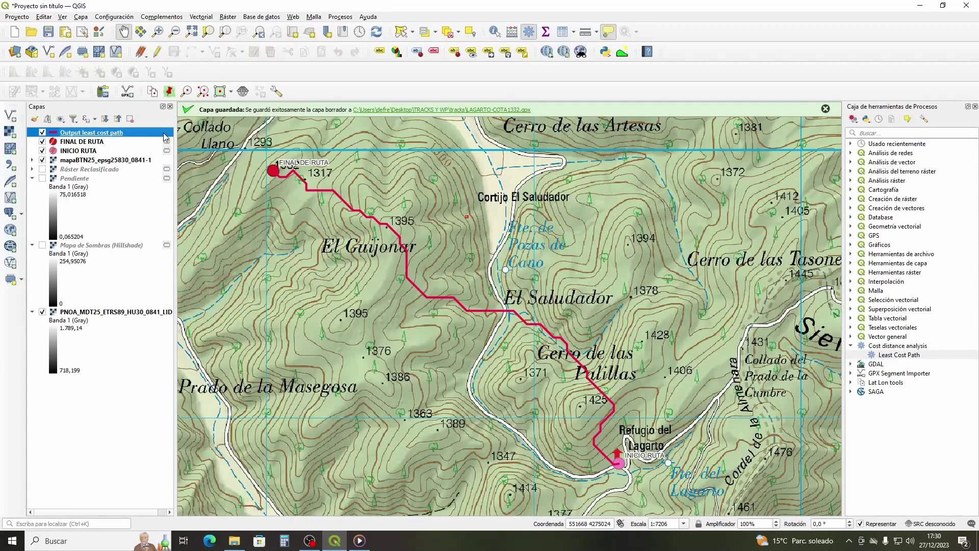
pyautogui.click(11, 118)
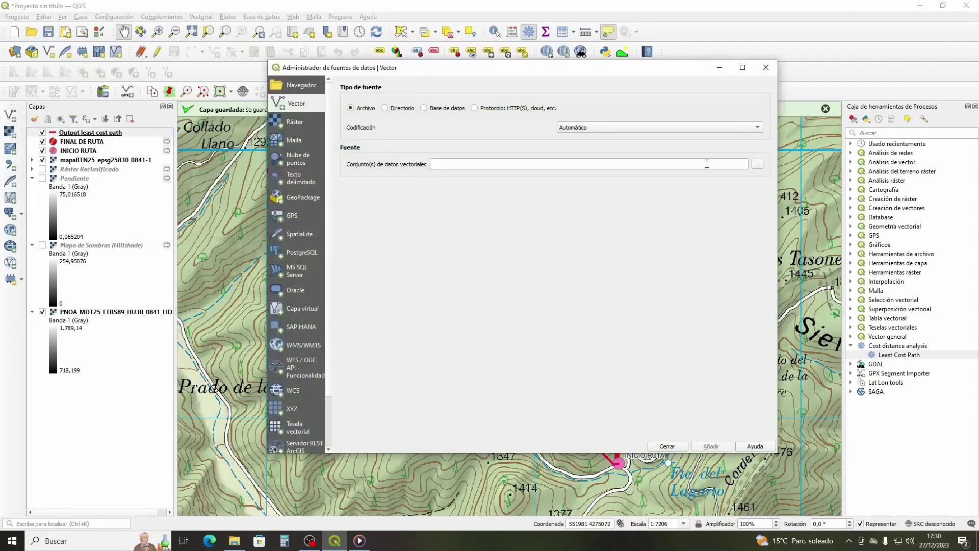
pyautogui.click(757, 163)
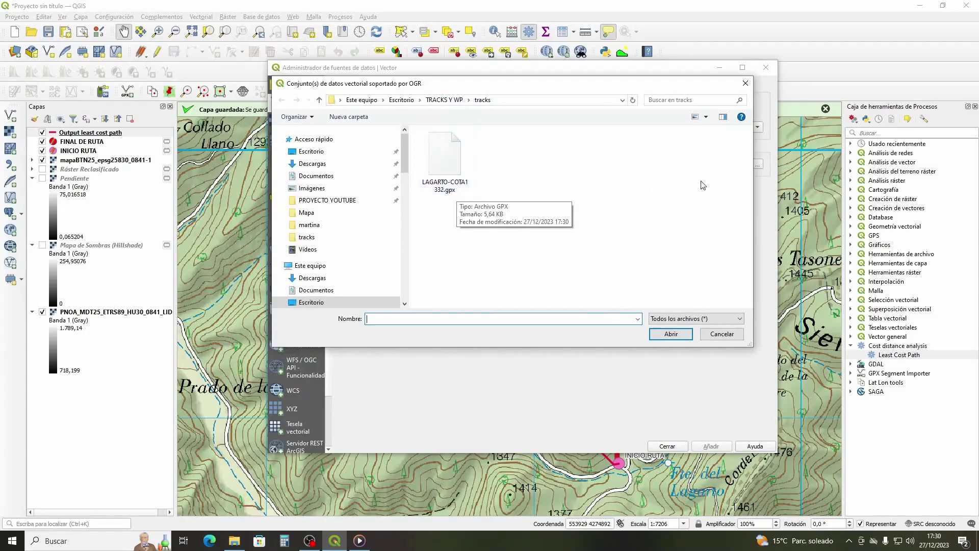
pyautogui.click(745, 86)
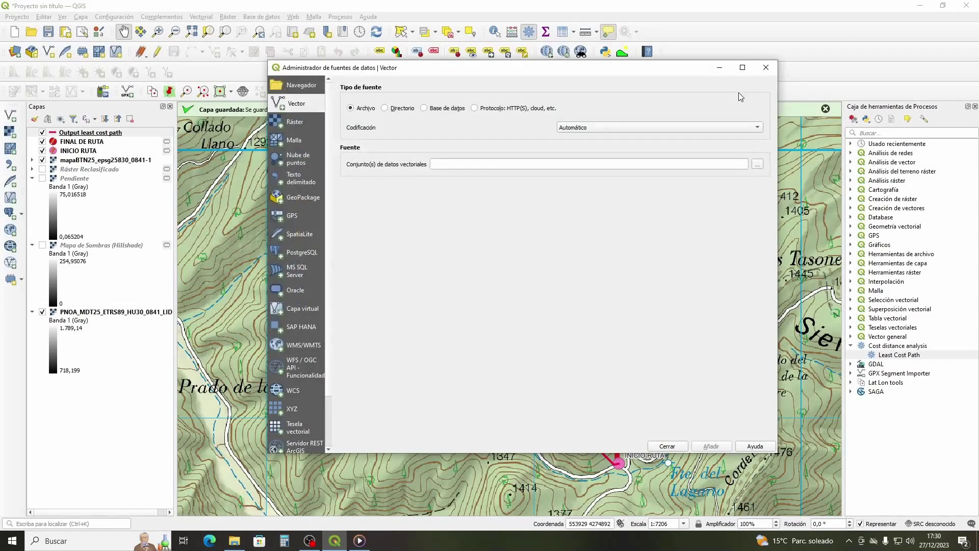
pyautogui.click(765, 67)
# Remove the Output least cost path layer from the project and accept its deletion from the legend
pyautogui.click(102, 133)
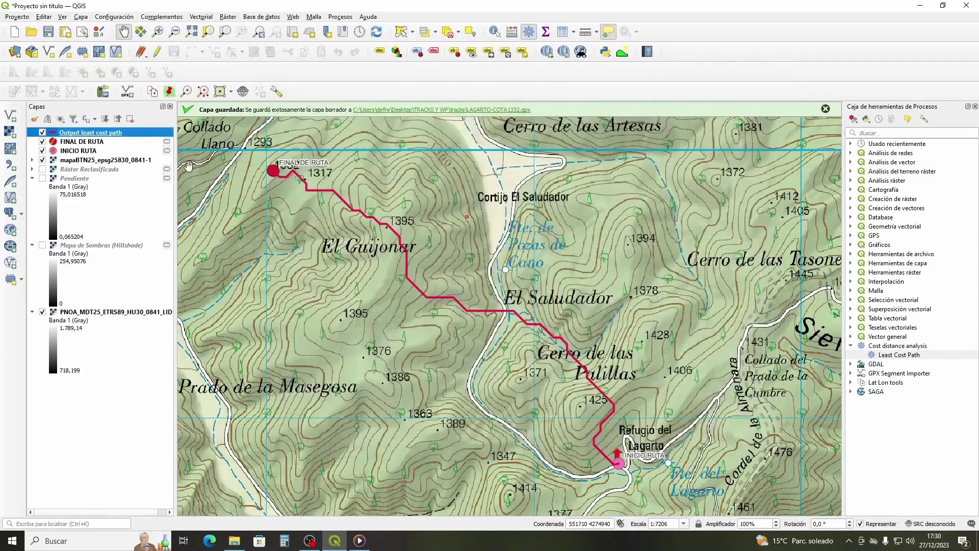
pyautogui.rightClick(105, 135)
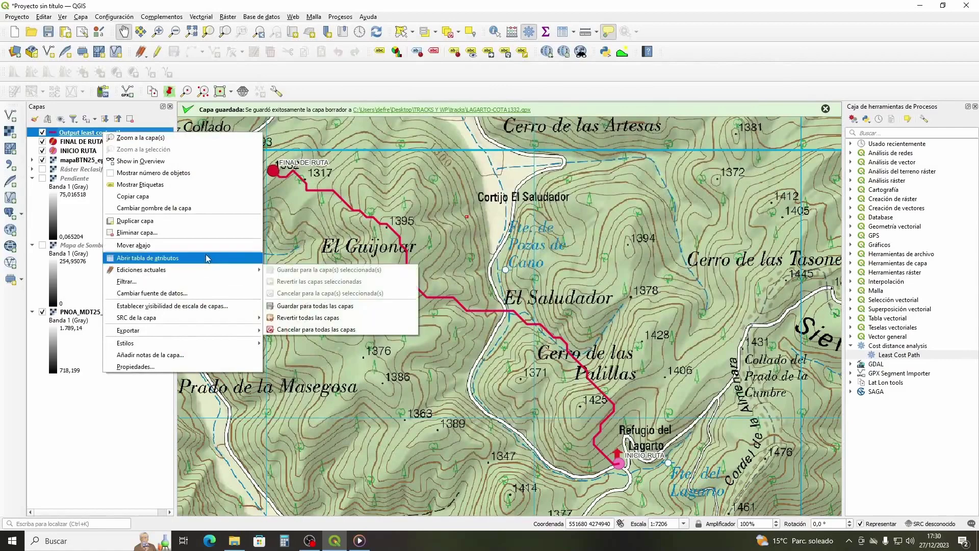
pyautogui.click(176, 241)
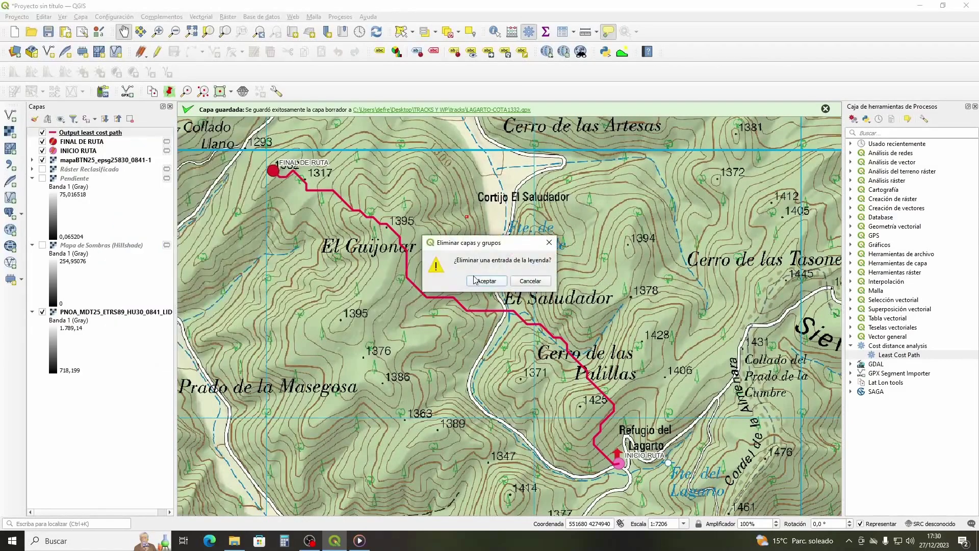
pyautogui.click(474, 280)
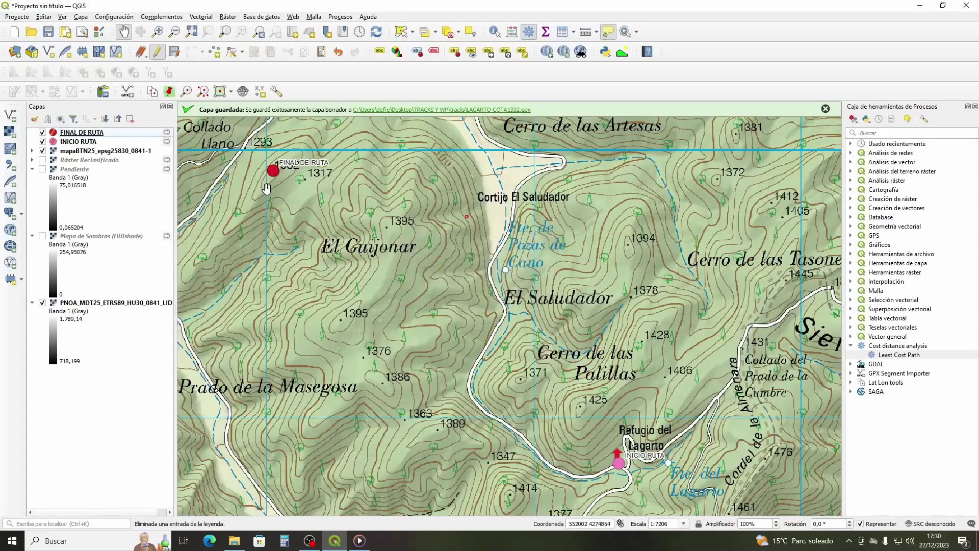
# Choose LAGARTO-COTA1332.gpx from the tracks folder as the source for a new vector layer
pyautogui.click(12, 117)
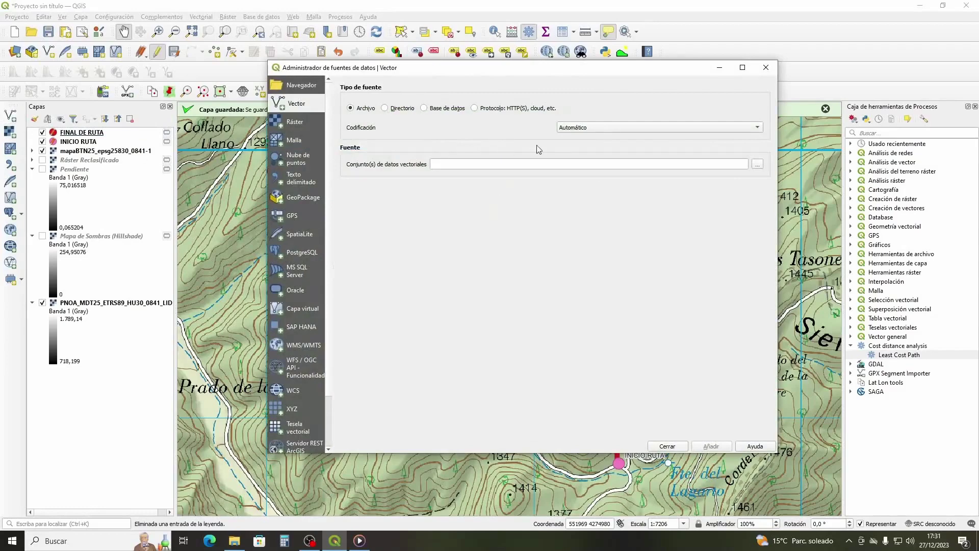
pyautogui.click(757, 166)
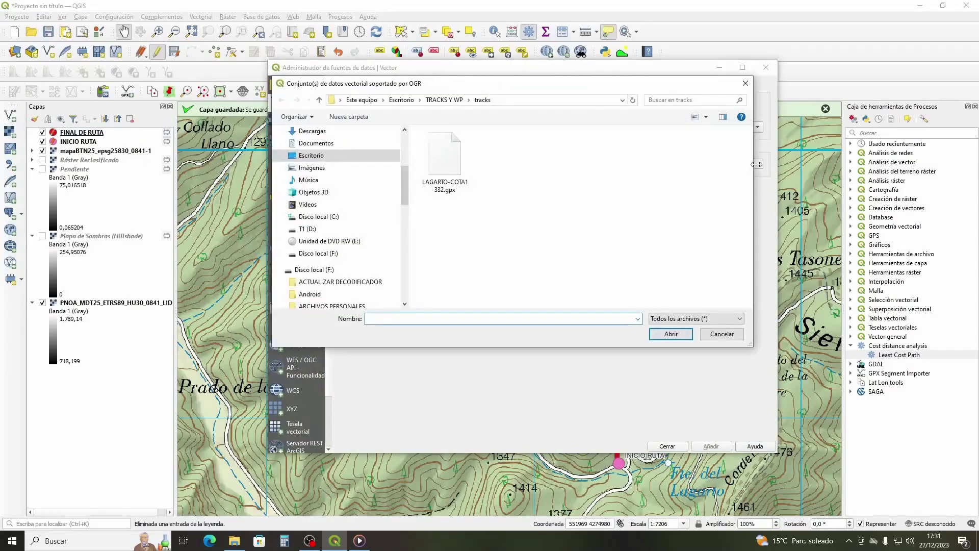
pyautogui.click(445, 169)
pyautogui.click(667, 333)
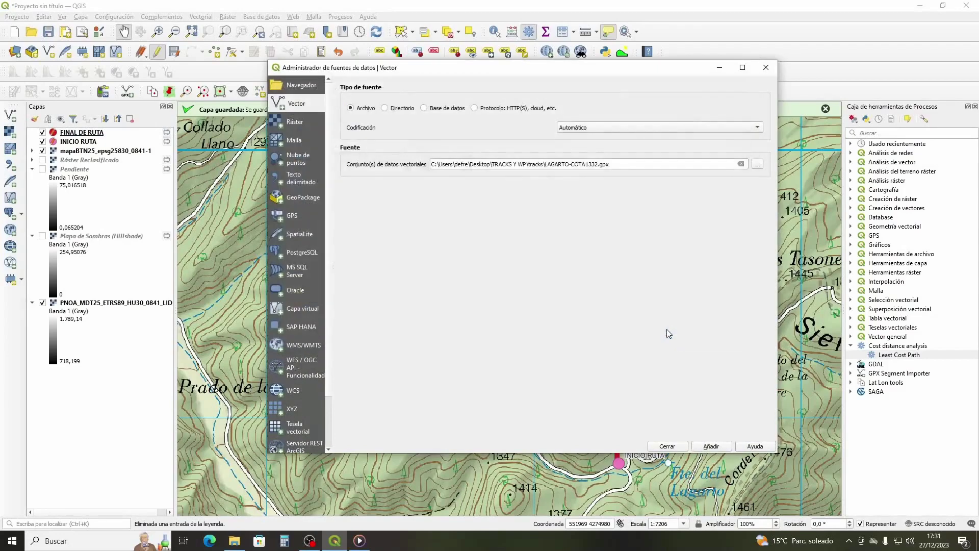
# Add only the routes element of LAGARTO-COTA1332 to the project and close the data source manager
pyautogui.click(711, 445)
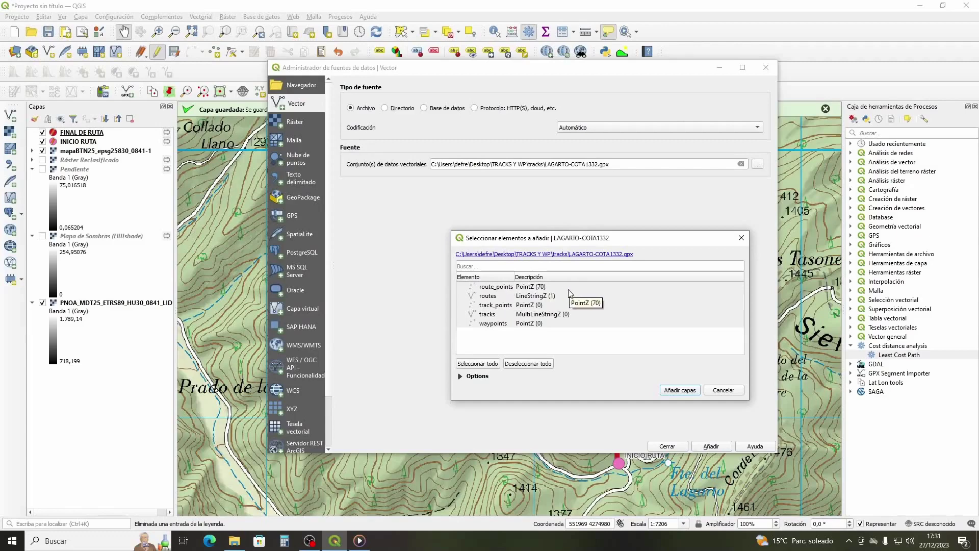
pyautogui.click(539, 297)
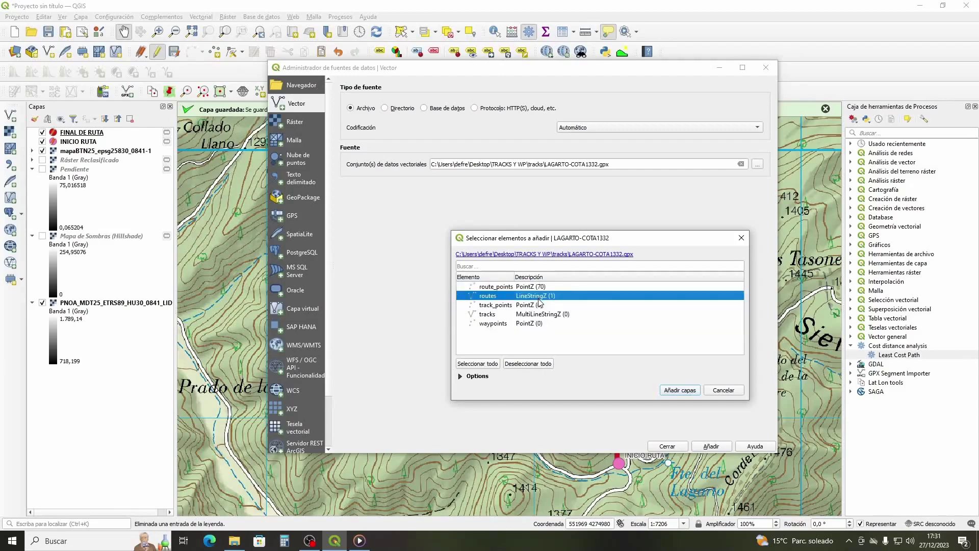
pyautogui.click(670, 390)
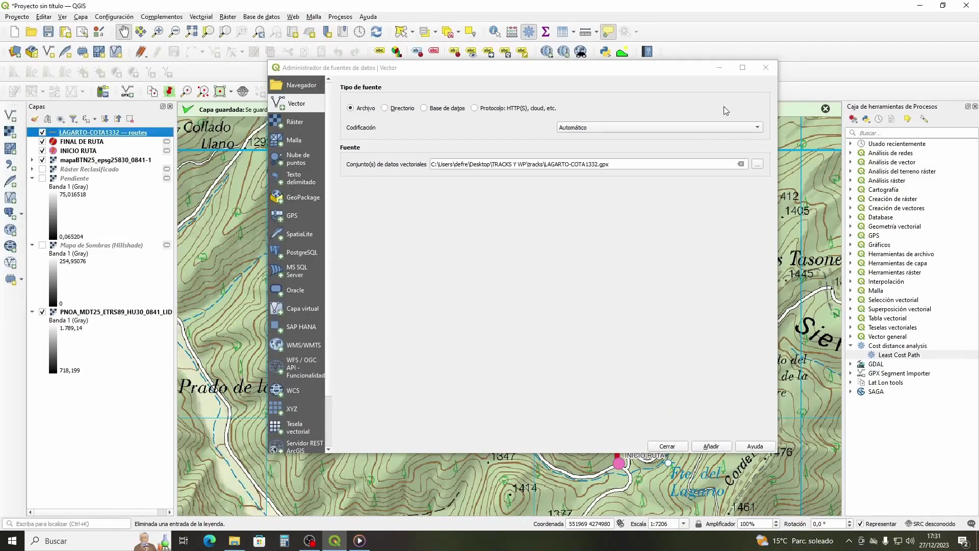
pyautogui.click(765, 68)
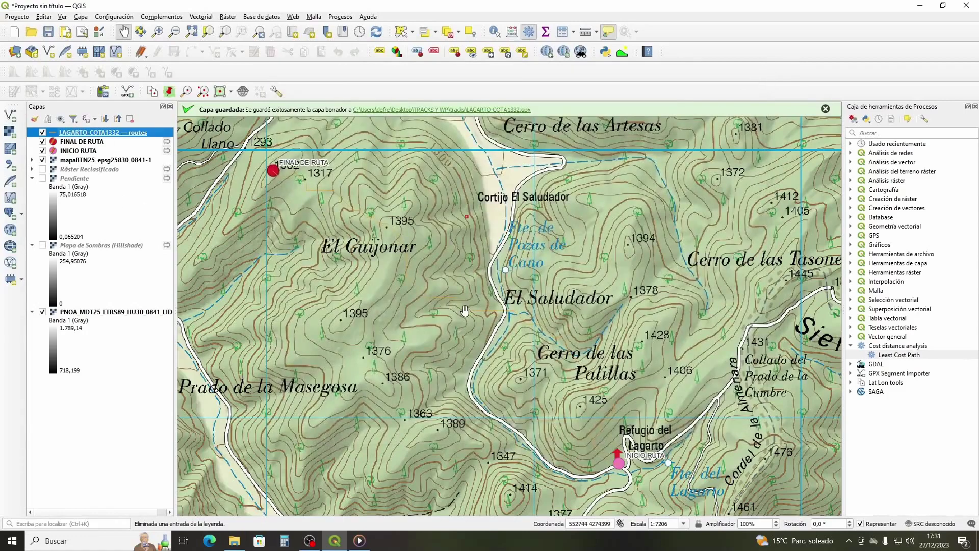
# Change the line colour of the LAGARTO-COTA1332 routes layer to crimson red in its symbology properties
pyautogui.rightClick(74, 134)
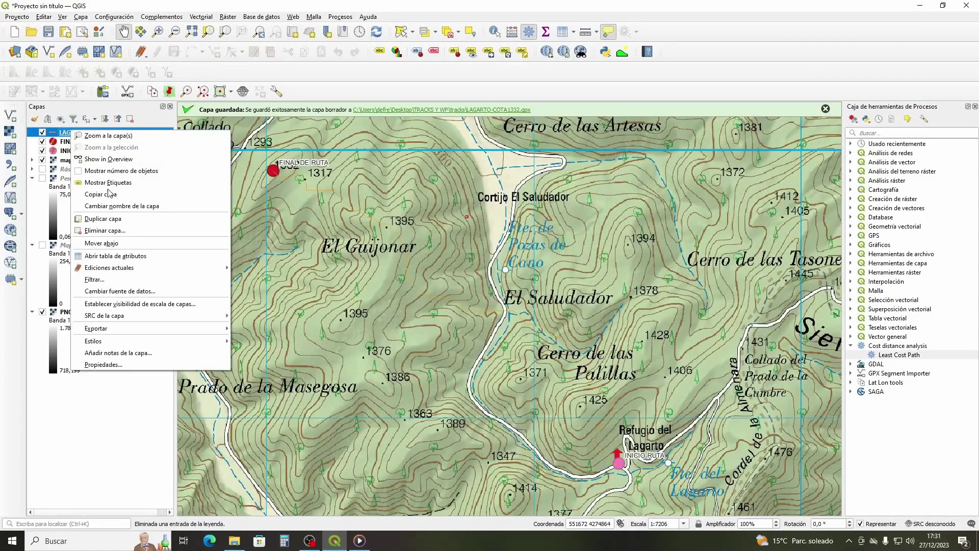
pyautogui.click(89, 363)
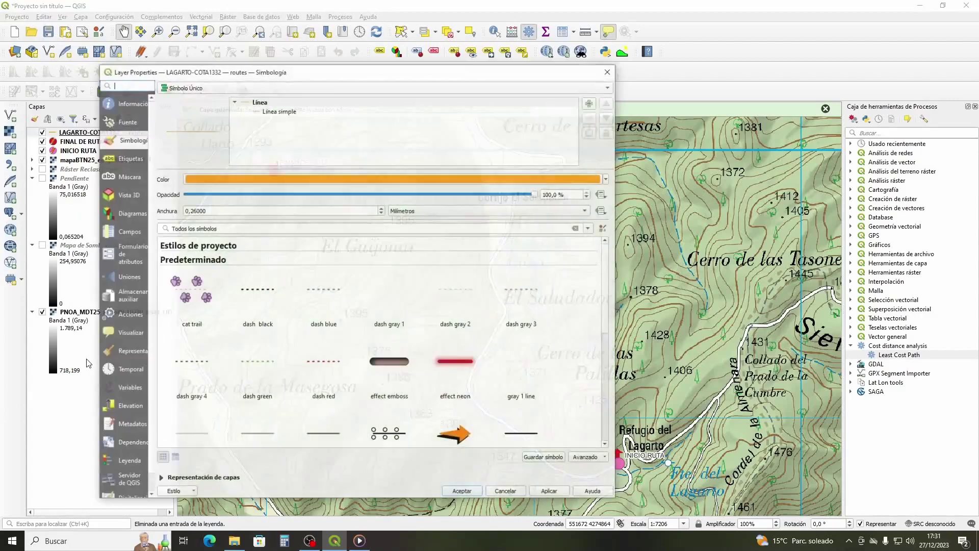
pyautogui.click(608, 179)
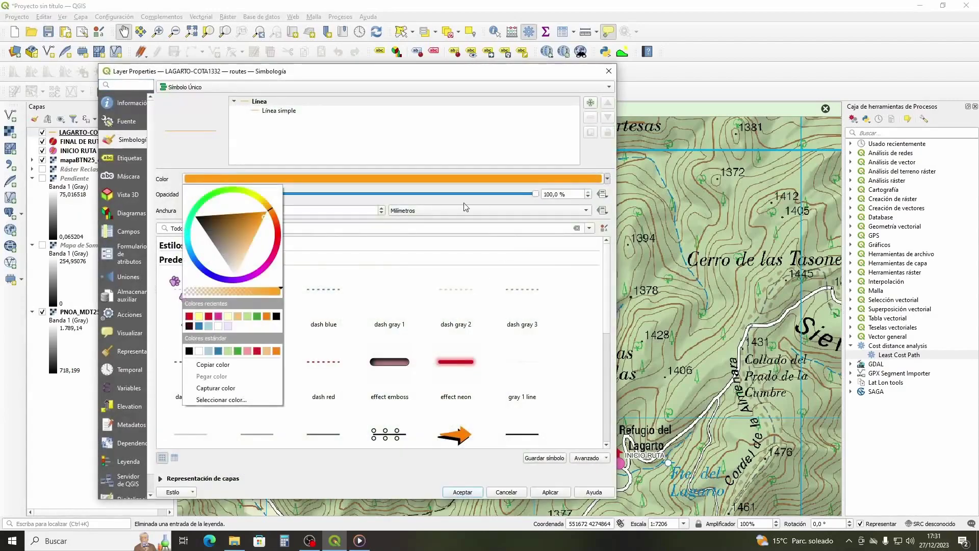
pyautogui.click(276, 252)
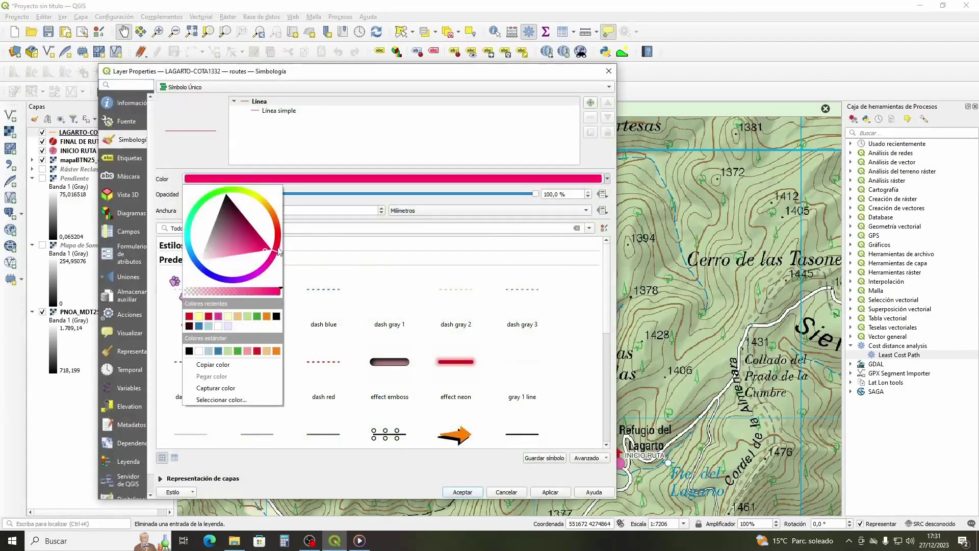
pyautogui.moveTo(276, 249); pyautogui.dragTo(276, 246)
# Set the routes line width to 1.06 millimetres, apply the symbology and accept the layer properties
pyautogui.click(328, 209)
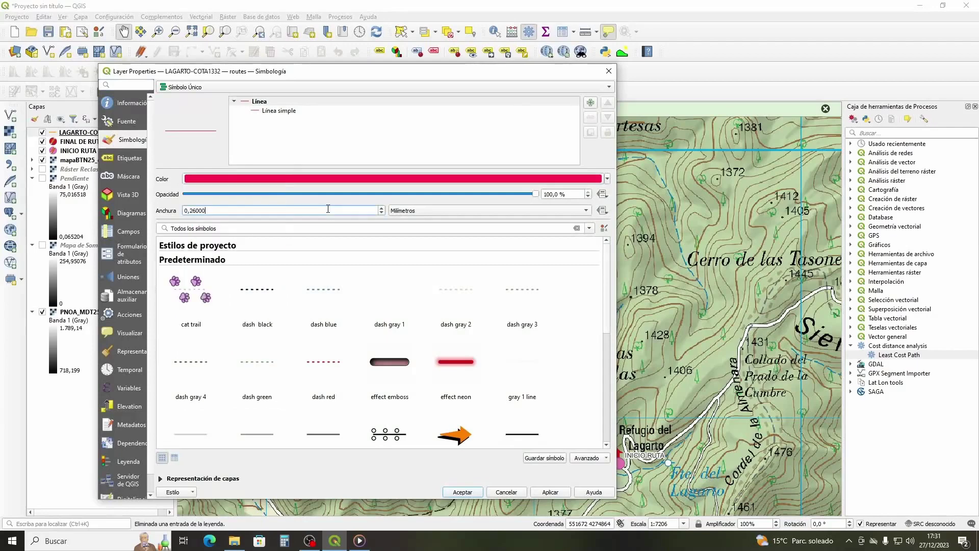
pyautogui.click(382, 208)
pyautogui.click(382, 208)
pyautogui.click(382, 208)
pyautogui.click(382, 208)
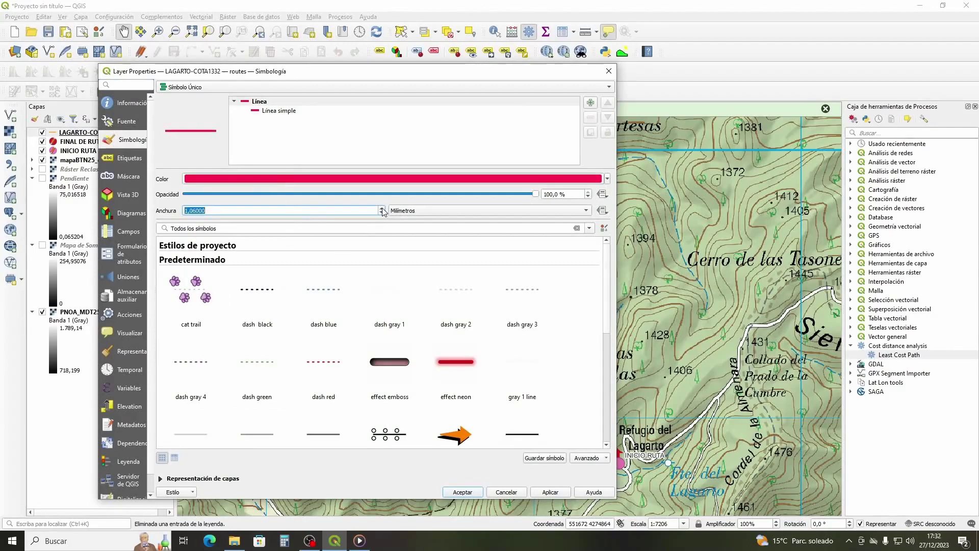
pyautogui.click(551, 491)
pyautogui.click(463, 492)
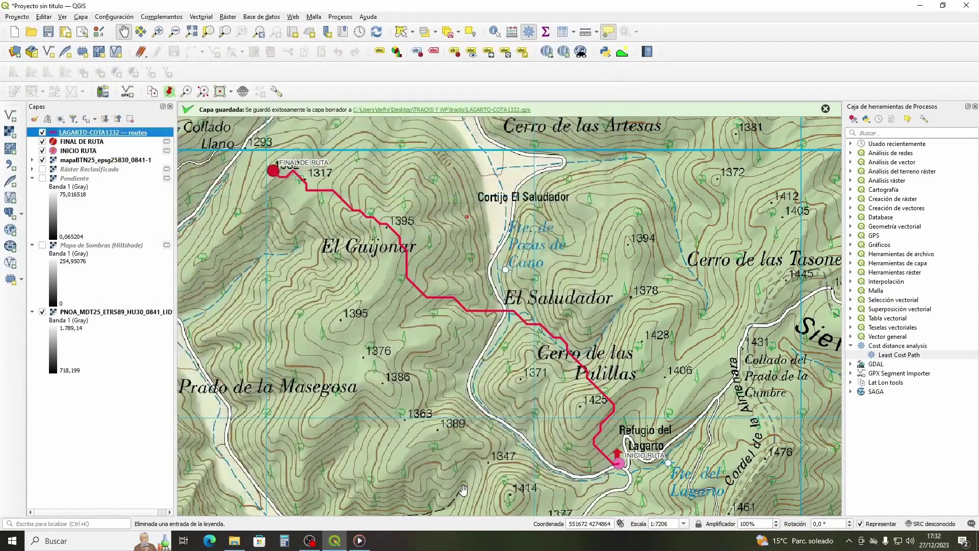